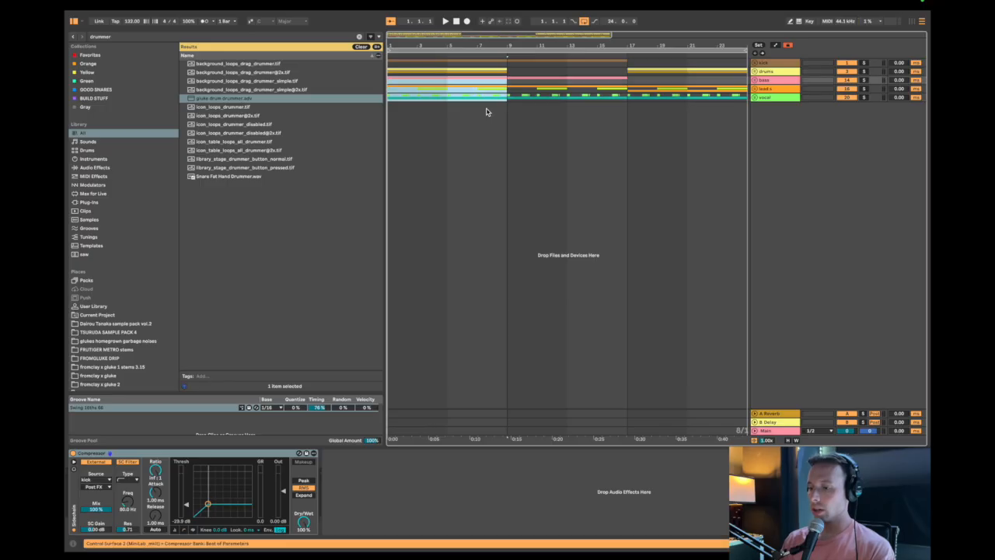
# Insert a new audio track, search the library for "hat" and audition 505 Hat Open.flac at the track's start.
pyautogui.click(482, 184)
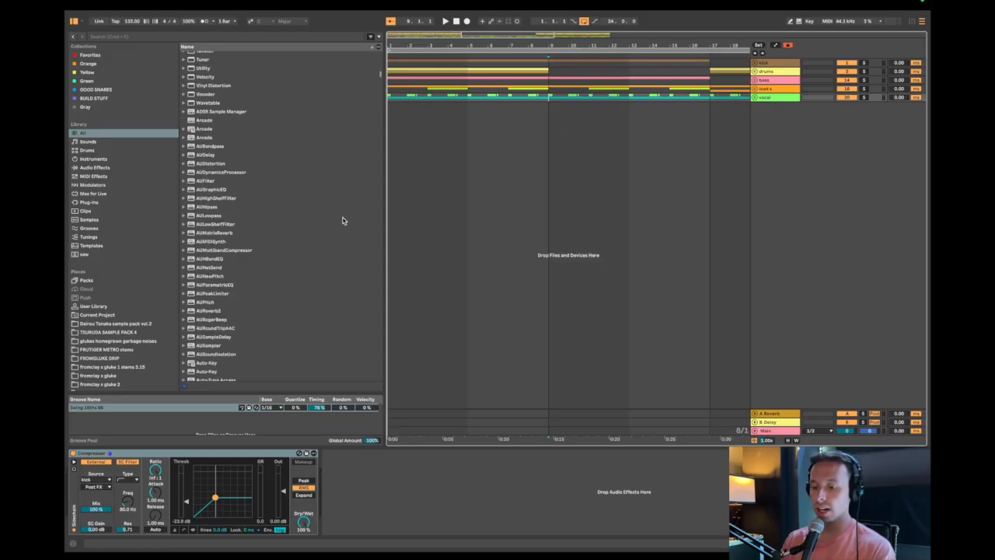
pyautogui.press('super+t')
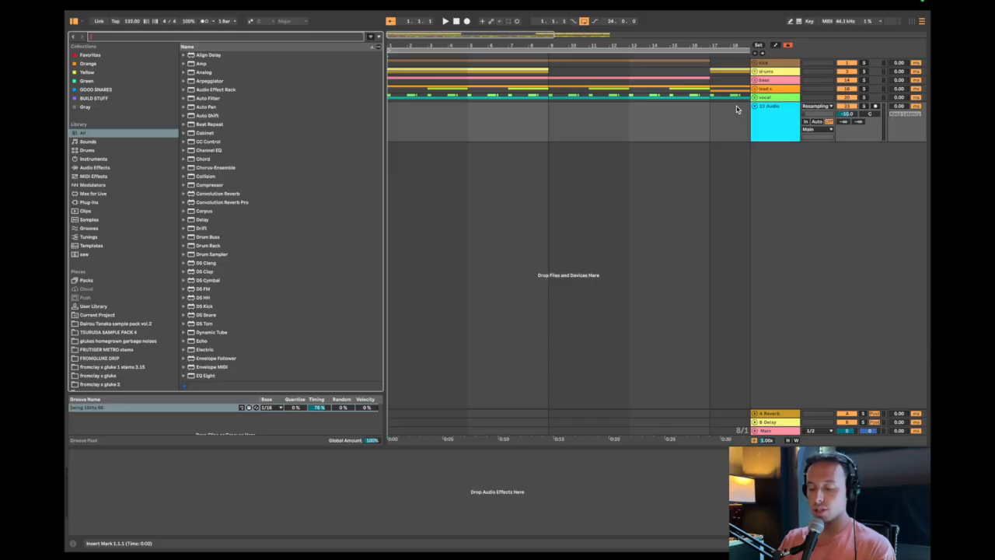
pyautogui.write('hat')
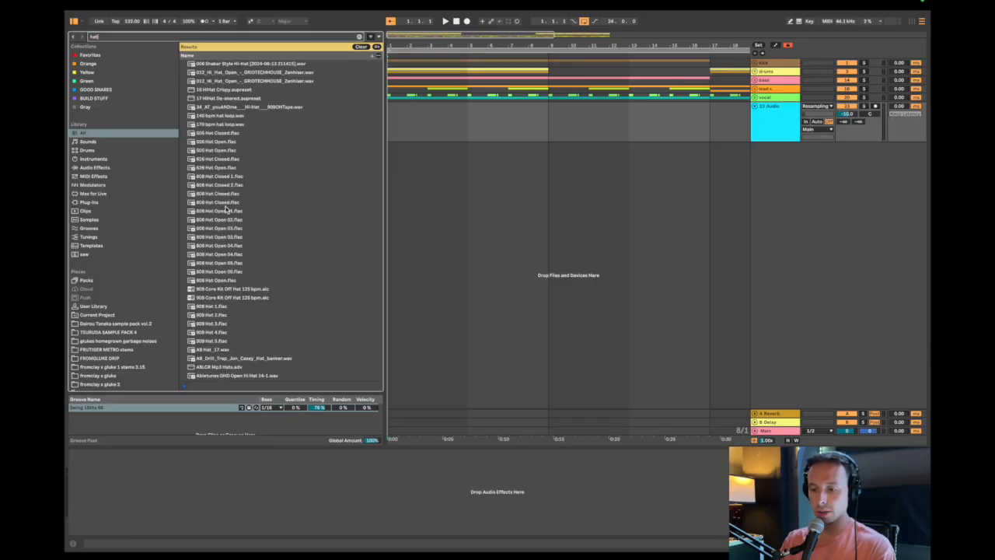
pyautogui.moveTo(202, 152); pyautogui.dragTo(424, 133)
pyautogui.press('space')
pyautogui.press('space')
pyautogui.press('space')
pyautogui.press('space')
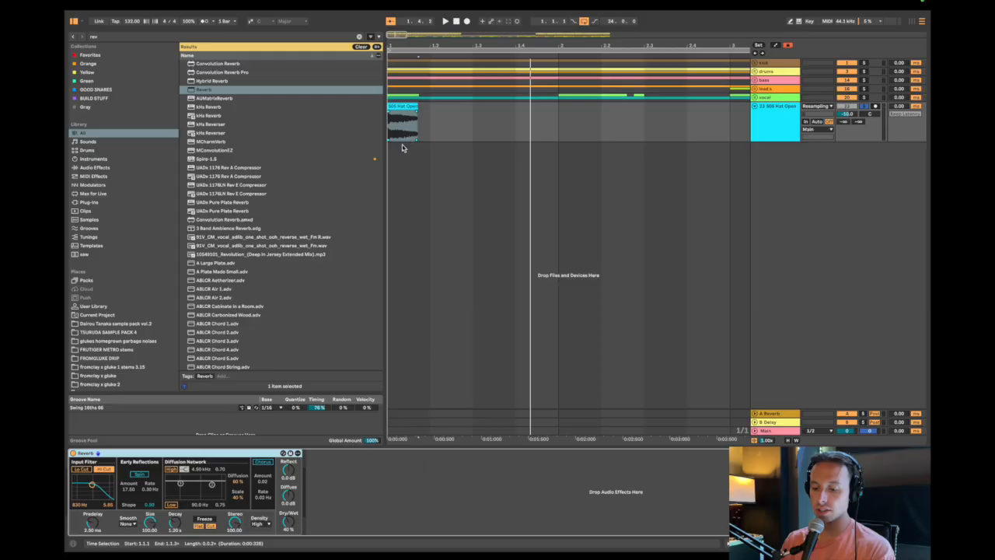
# Lower the reverb's Dry/Wet to 0 % for comparison and set it to 50 %.
pyautogui.click(320, 517)
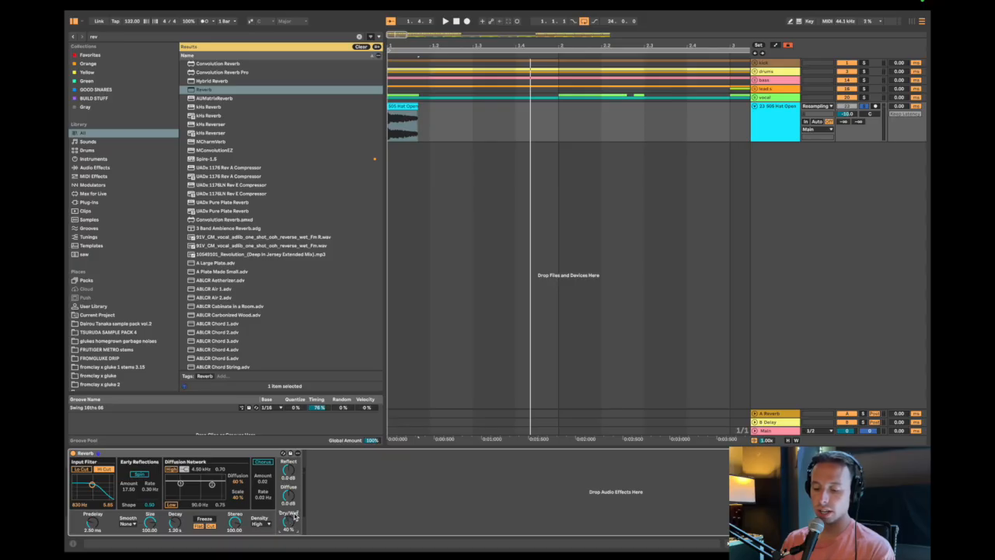
pyautogui.moveTo(292, 517); pyautogui.dragTo(291, 521)
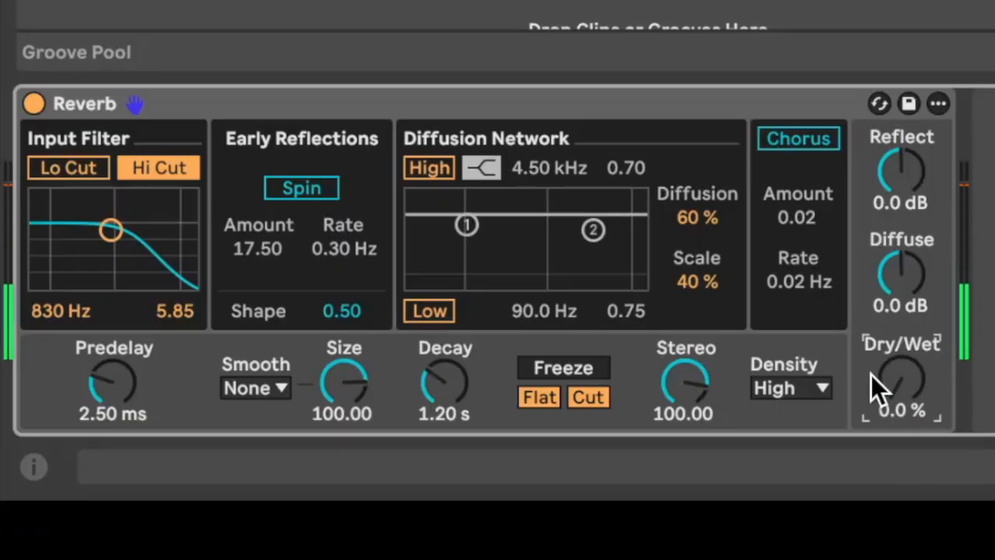
pyautogui.doubleClick(896, 381)
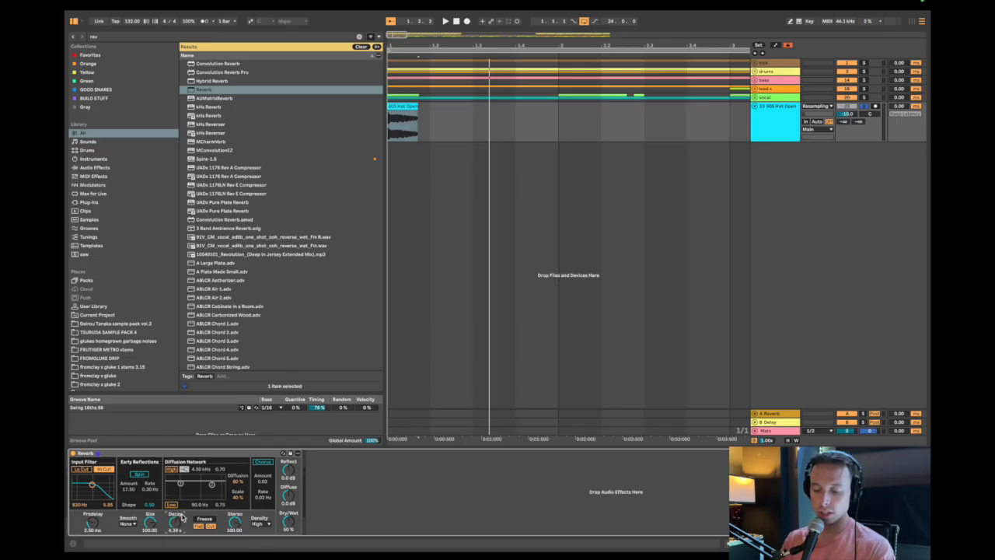
# Try the reverb's Decay at 649 ms and at 1.17 s.
pyautogui.moveTo(182, 530); pyautogui.dragTo(181, 549)
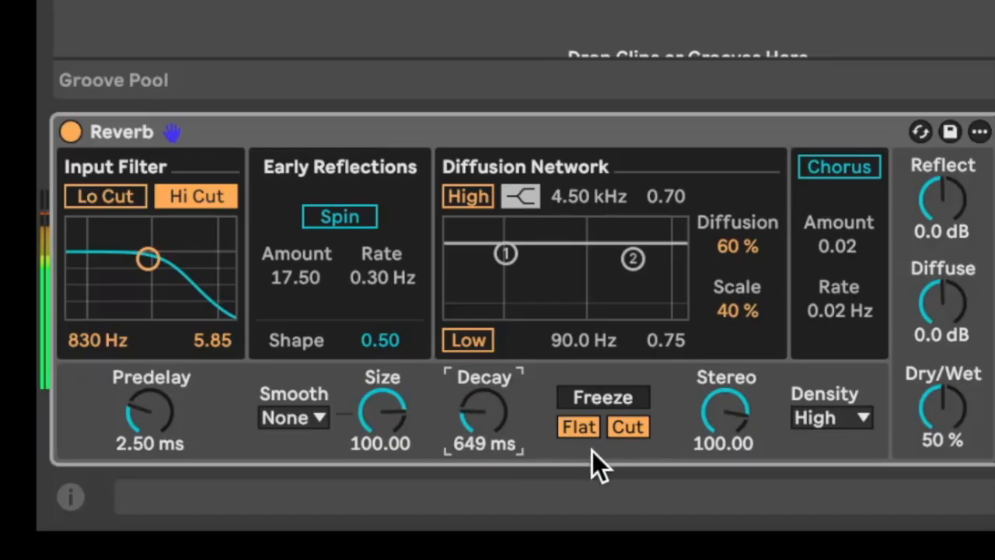
pyautogui.moveTo(481, 411); pyautogui.dragTo(480, 366)
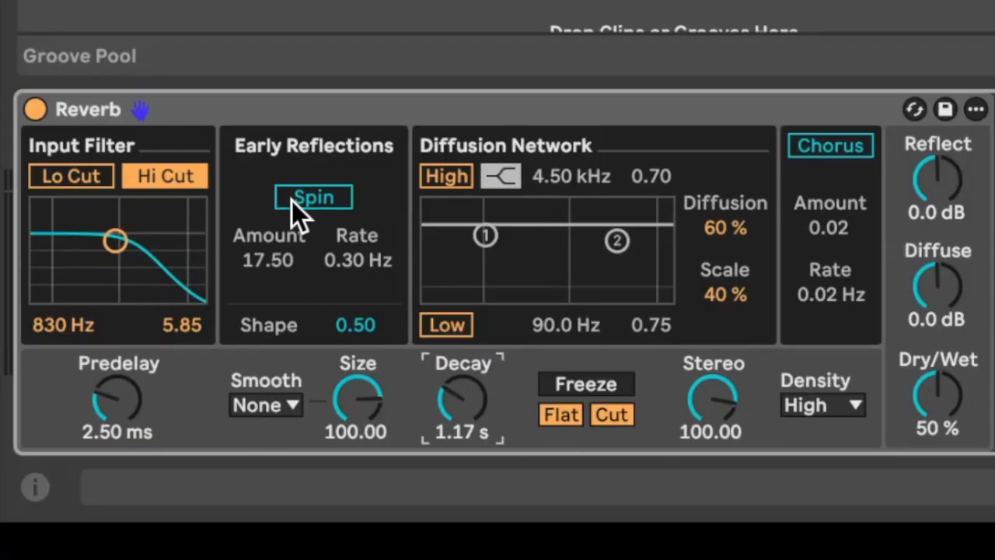
pyautogui.click(647, 352)
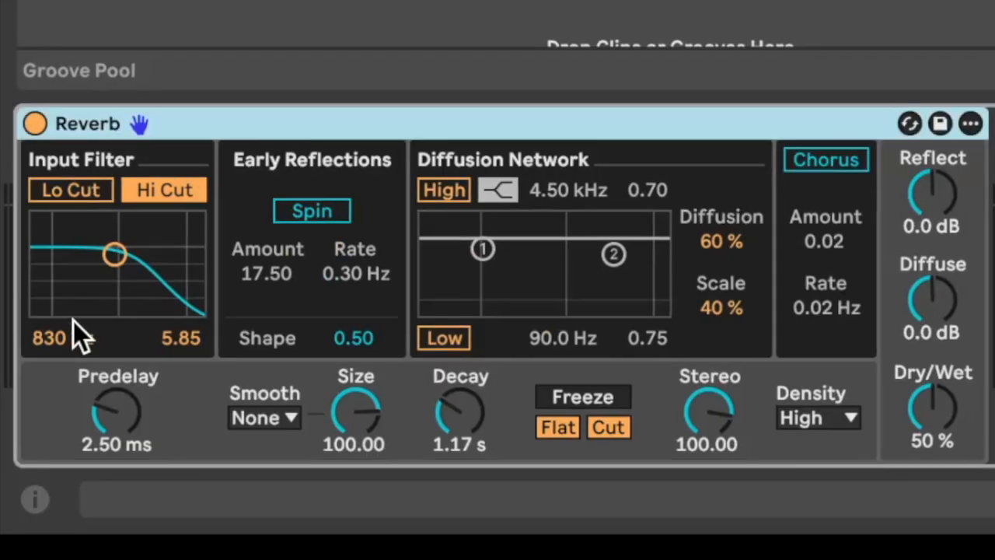
# Try the reverb on the hat clip with Decay at 517 ms and Predelay at 250 ms.
pyautogui.click(151, 414)
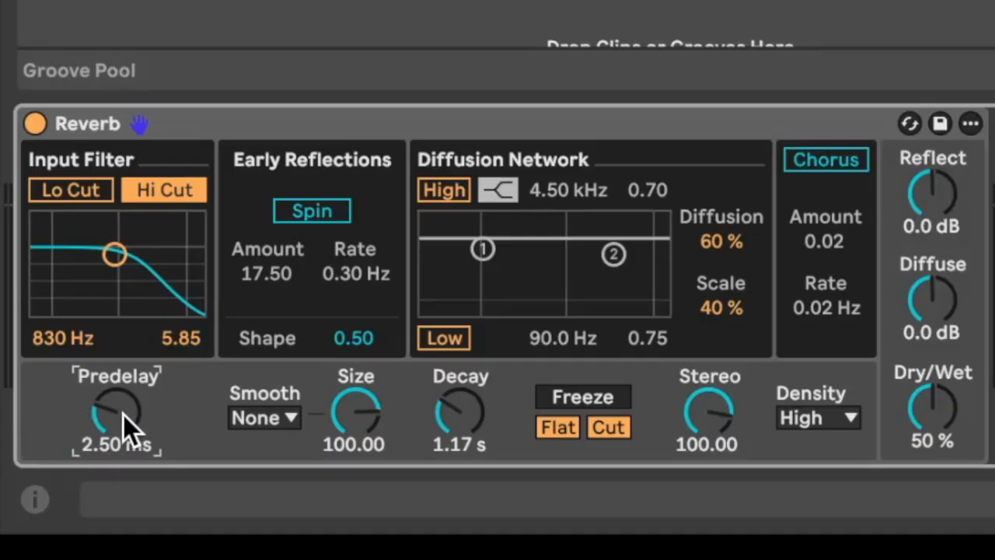
pyautogui.moveTo(461, 424); pyautogui.dragTo(470, 411)
pyautogui.moveTo(75, 453); pyautogui.dragTo(76, 413)
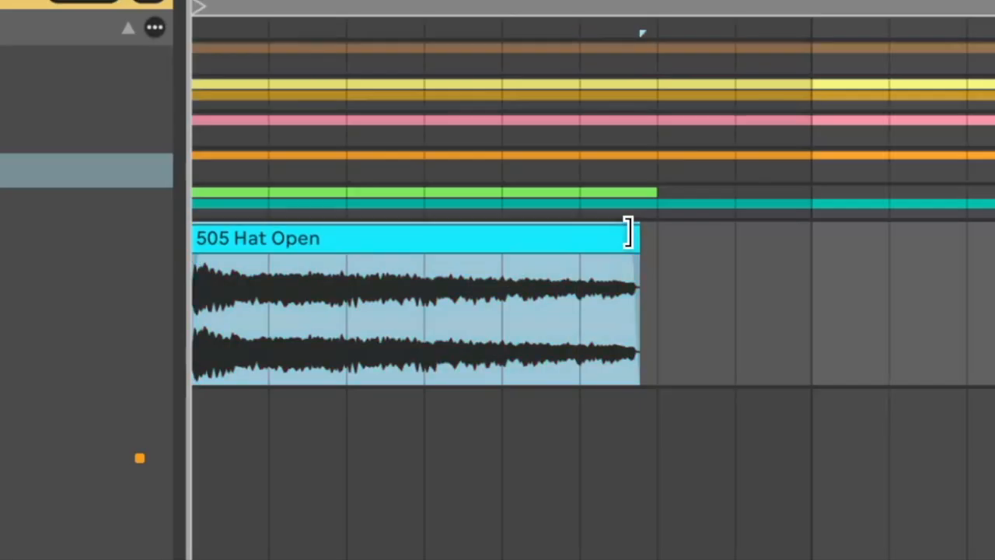
pyautogui.moveTo(630, 232); pyautogui.dragTo(340, 249)
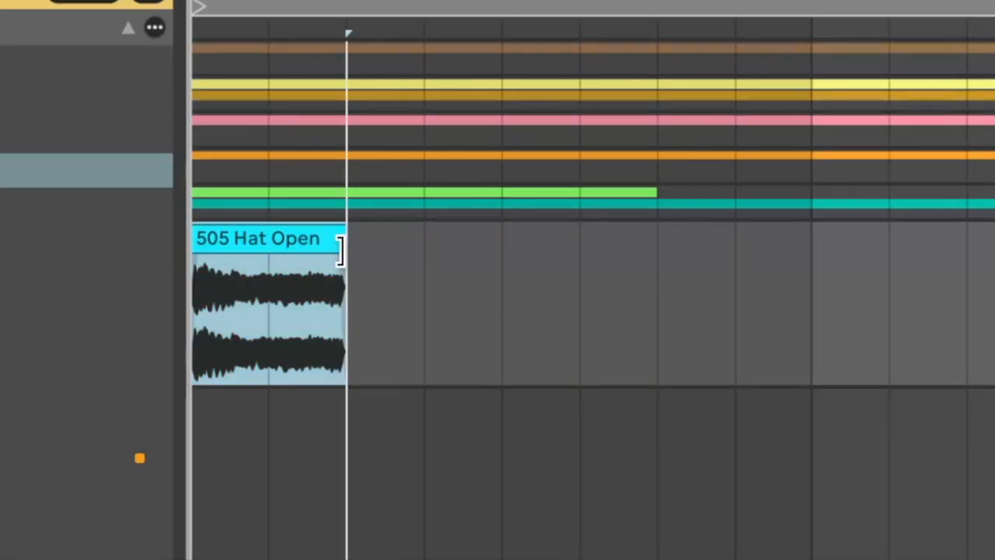
pyautogui.press('-')
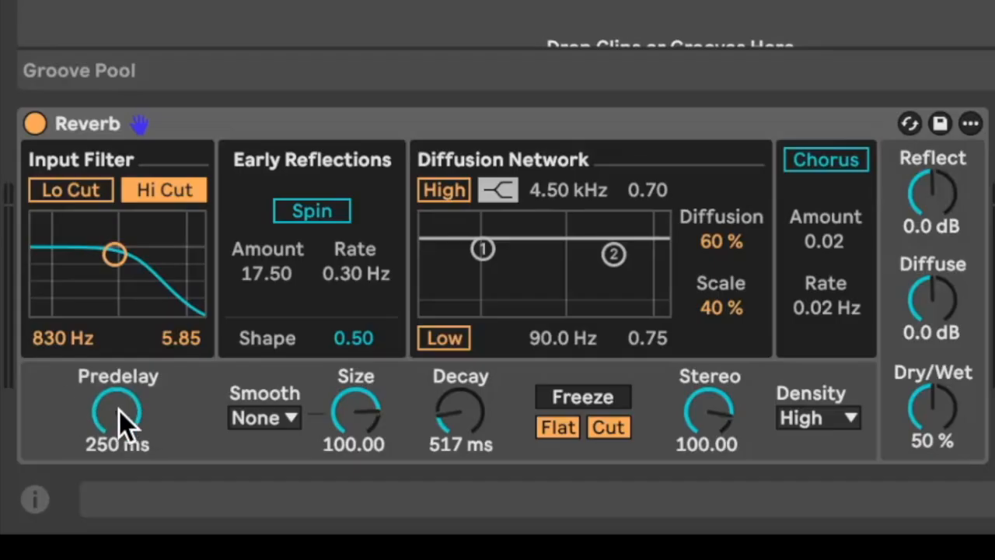
# Compare the reverb's Decay at 910 ms and 200 ms, and set it to 452 ms.
pyautogui.moveTo(457, 436); pyautogui.dragTo(457, 409)
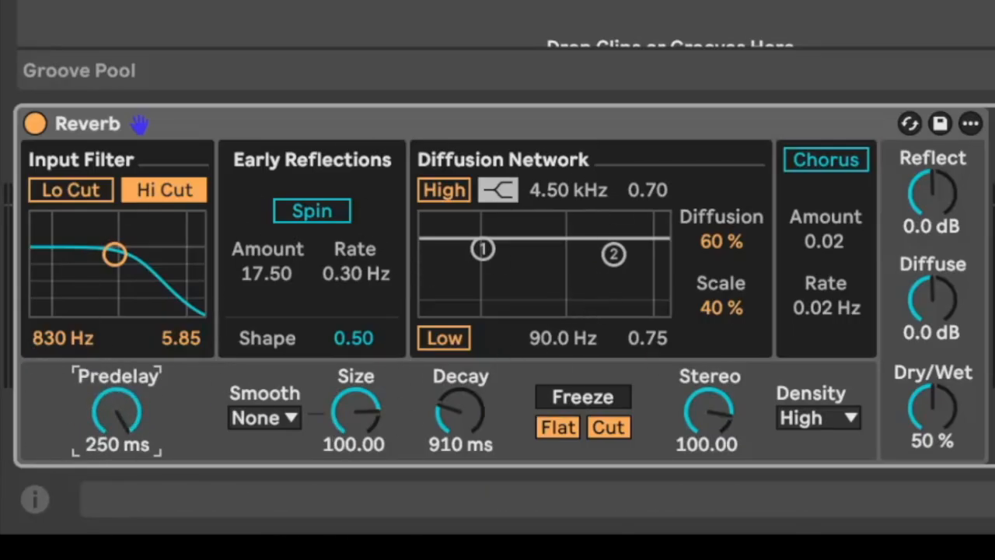
pyautogui.moveTo(461, 412); pyautogui.dragTo(460, 490)
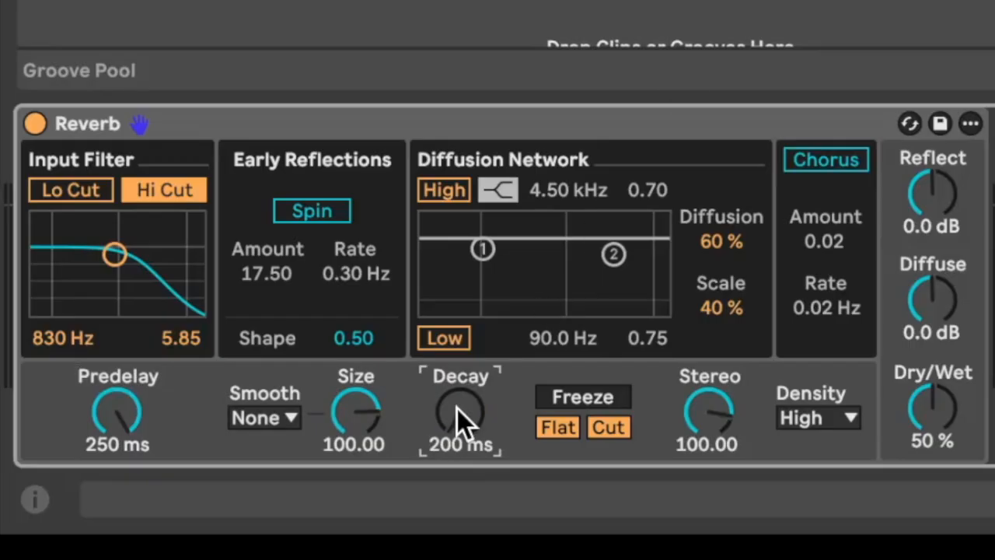
pyautogui.moveTo(457, 427); pyautogui.dragTo(457, 395)
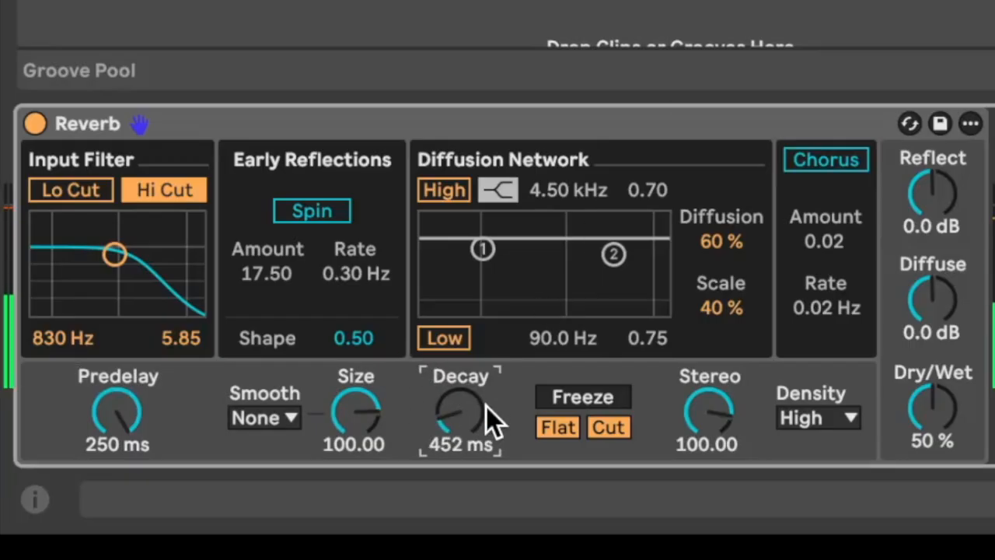
# Reduce the reverb's Predelay to 81.0 ms.
pyautogui.click(128, 440)
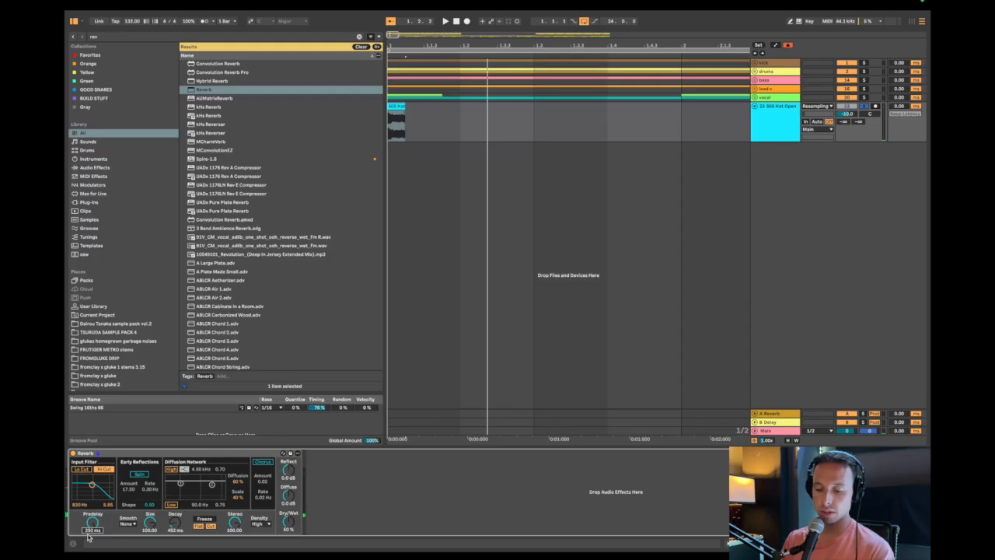
pyautogui.write('160')
pyautogui.press('Return')
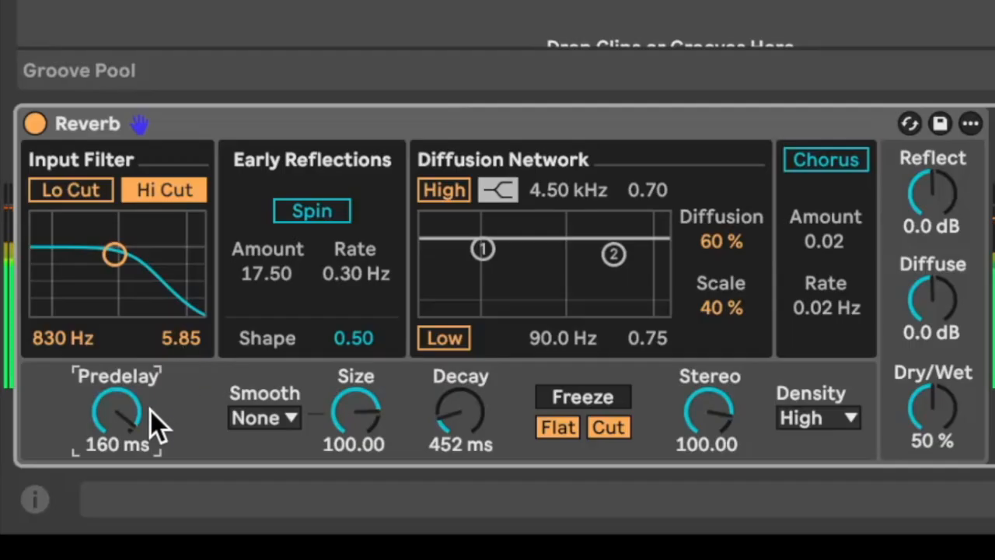
pyautogui.scroll(-10, 95, 527)
pyautogui.press('Down')
pyautogui.press('Down')
pyautogui.press('Down')
pyautogui.press('Down')
pyautogui.press('Down')
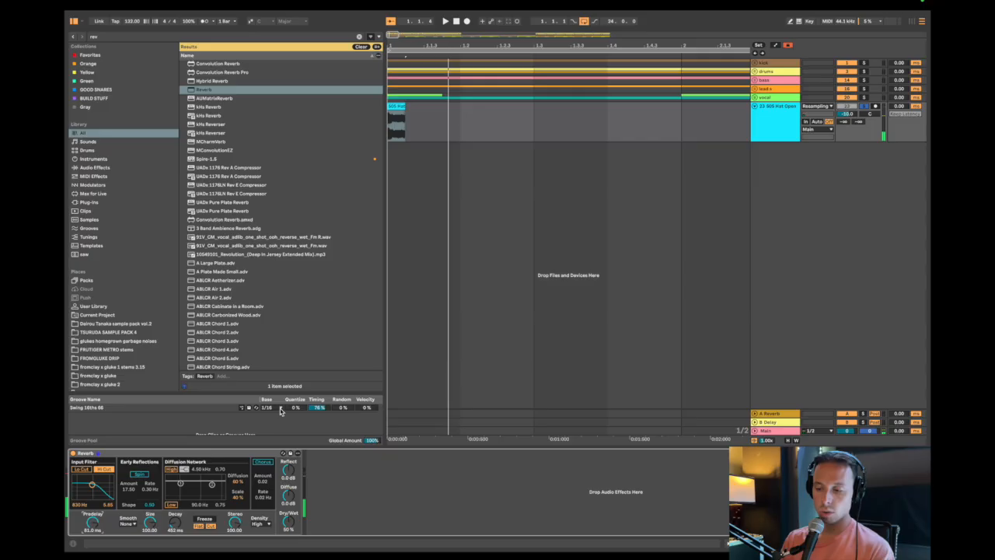
# Check the reverb's Smooth options, keep None, and set Decay to 4.98 s.
pyautogui.click(390, 127)
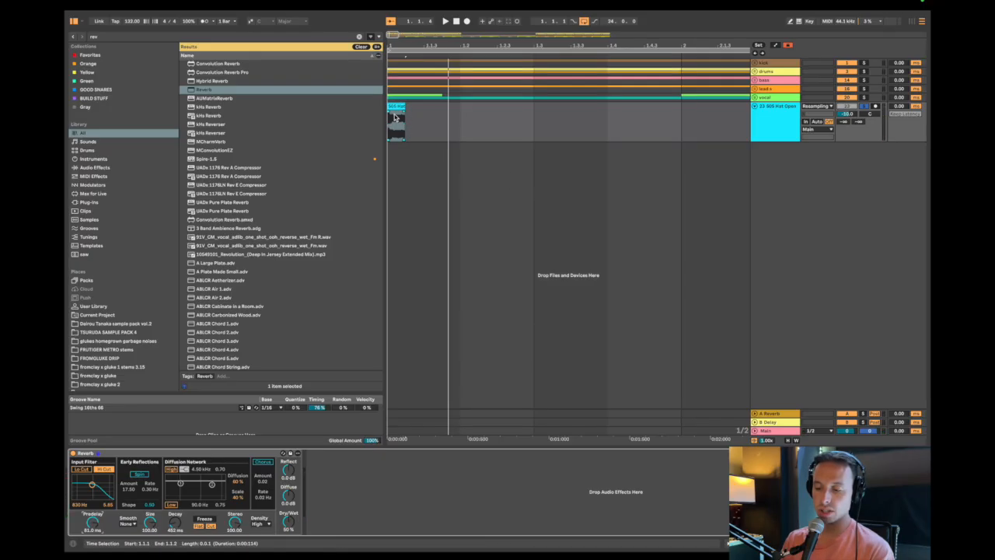
pyautogui.click(130, 522)
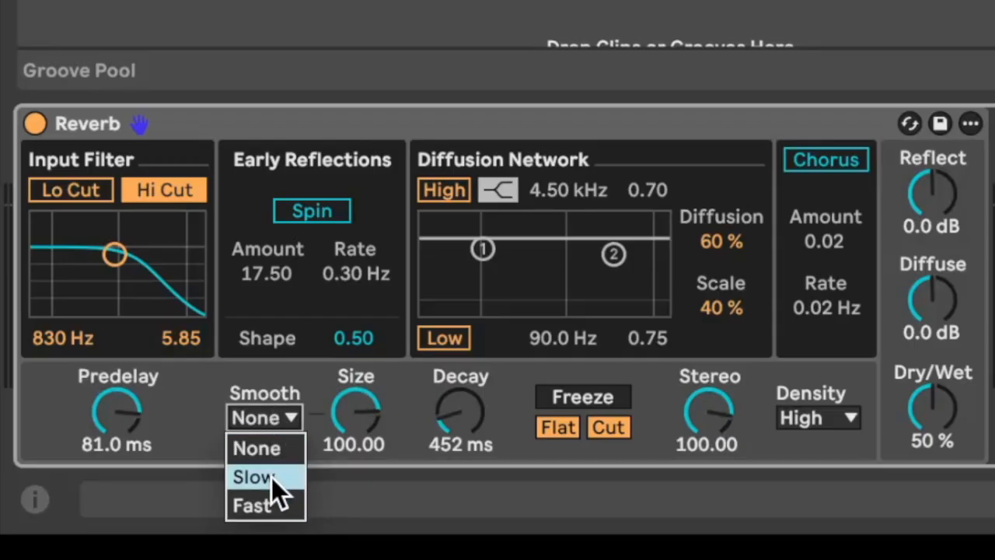
pyautogui.click(381, 408)
pyautogui.moveTo(342, 424)
pyautogui.mouseDown()
pyautogui.moveTo(335, 435)
pyautogui.moveTo(342, 423)
pyautogui.mouseUp()
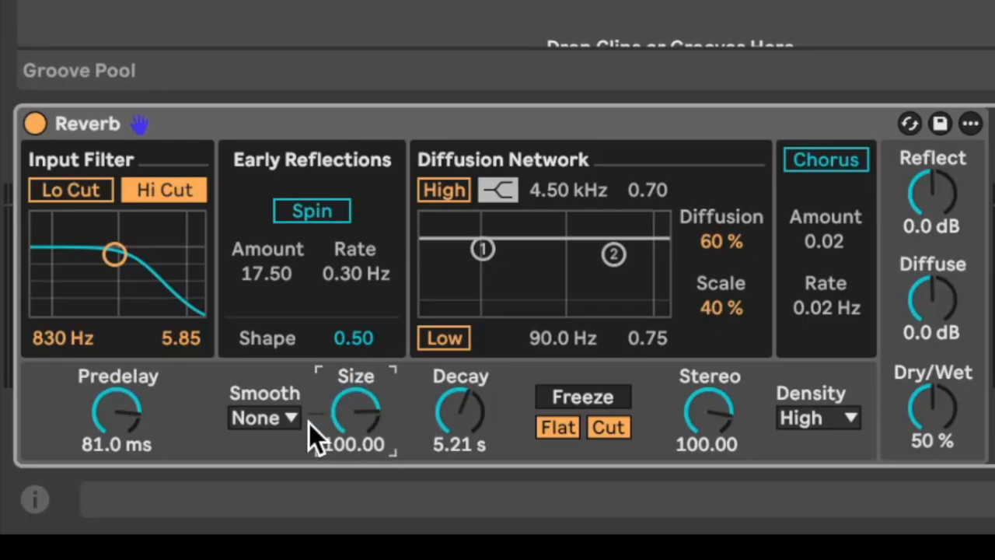
pyautogui.moveTo(457, 411); pyautogui.dragTo(453, 418)
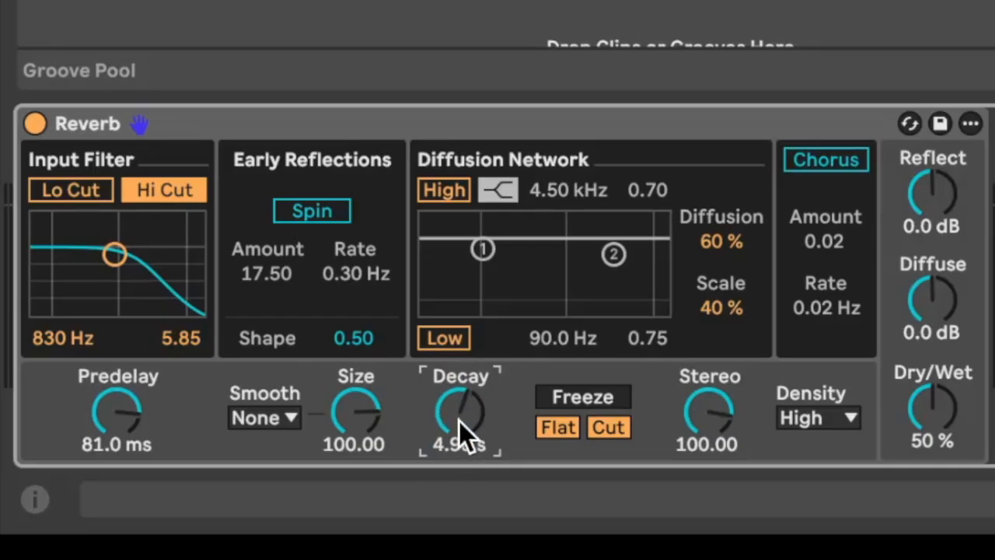
# Try the reverb's Size at 0.34 and 500, and return it to 100.00.
pyautogui.moveTo(356, 412); pyautogui.dragTo(355, 476)
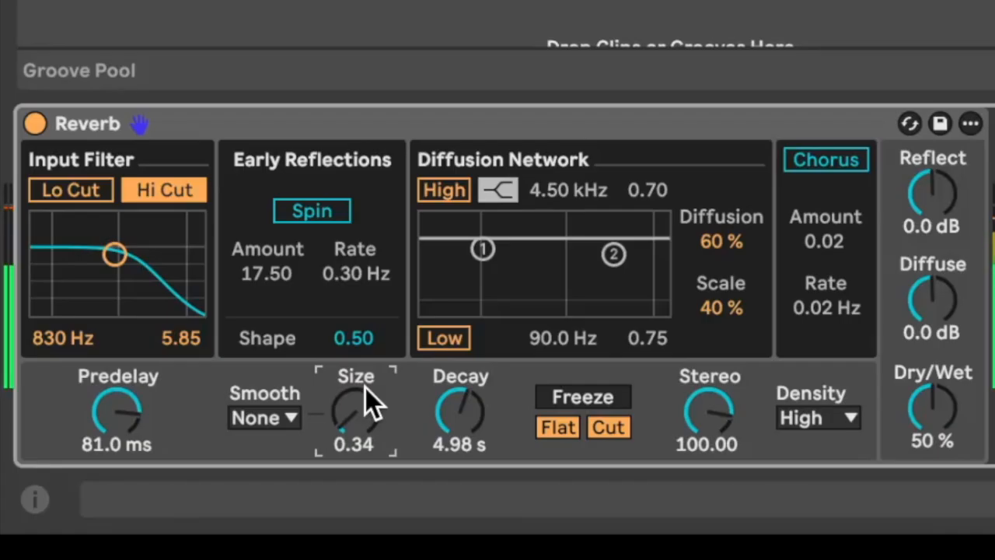
pyautogui.write('500')
pyautogui.press('Return')
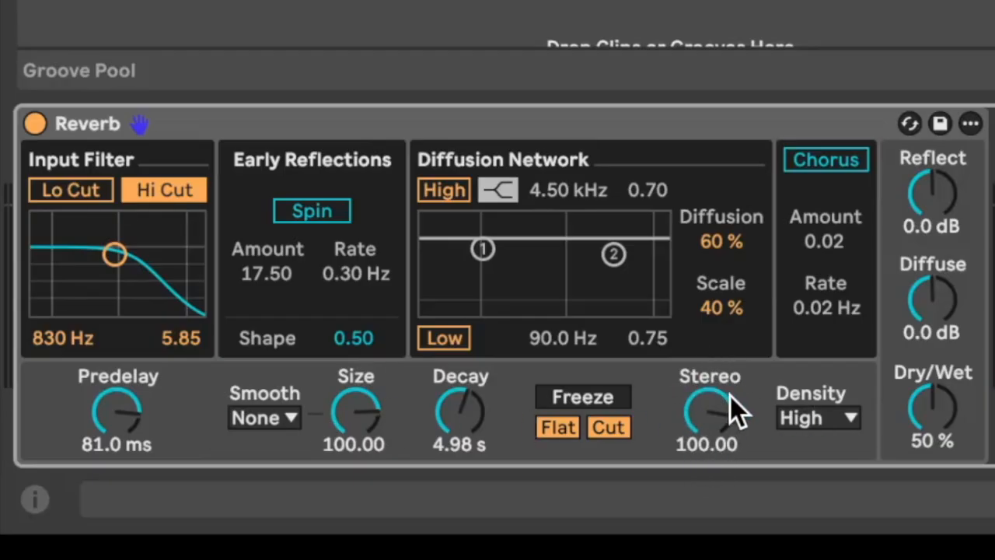
# Try the reverb's Density at Sparse and return it to High.
pyautogui.click(827, 419)
pyautogui.click(827, 419)
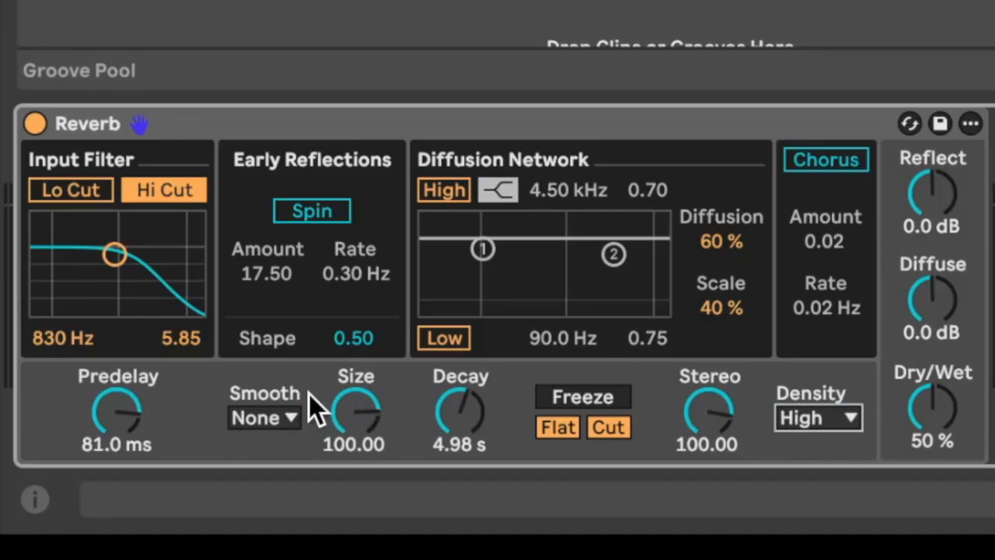
pyautogui.click(817, 418)
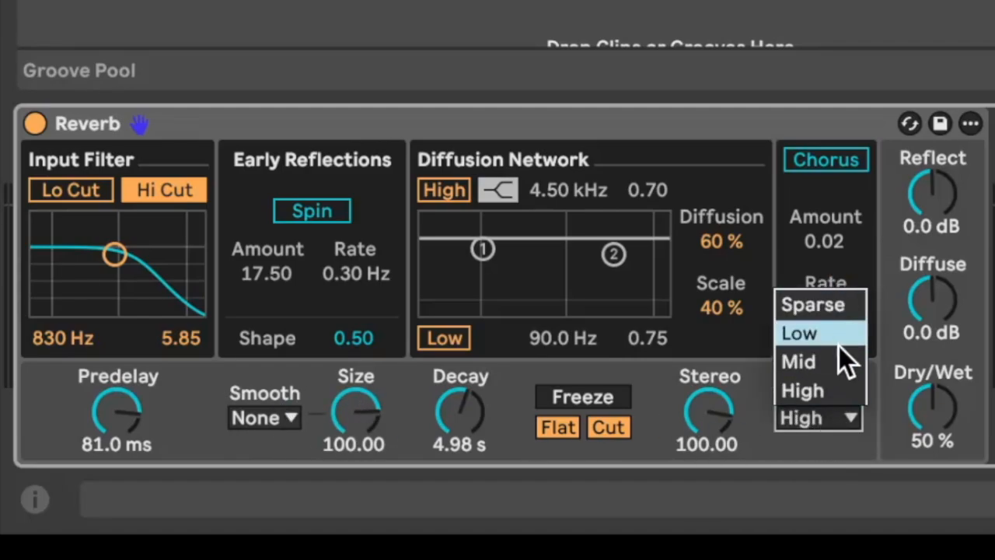
pyautogui.click(822, 412)
pyautogui.click(822, 412)
pyautogui.click(832, 311)
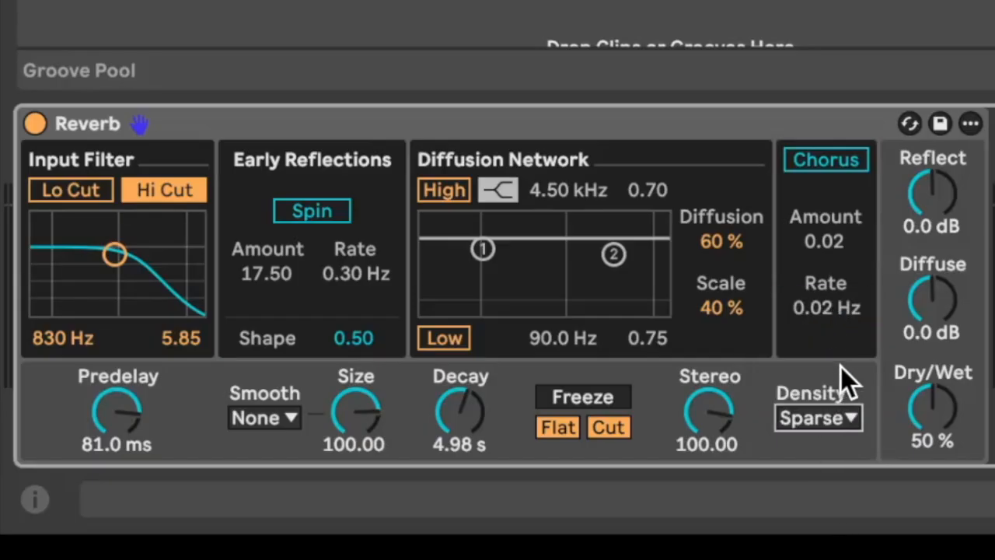
pyautogui.click(826, 418)
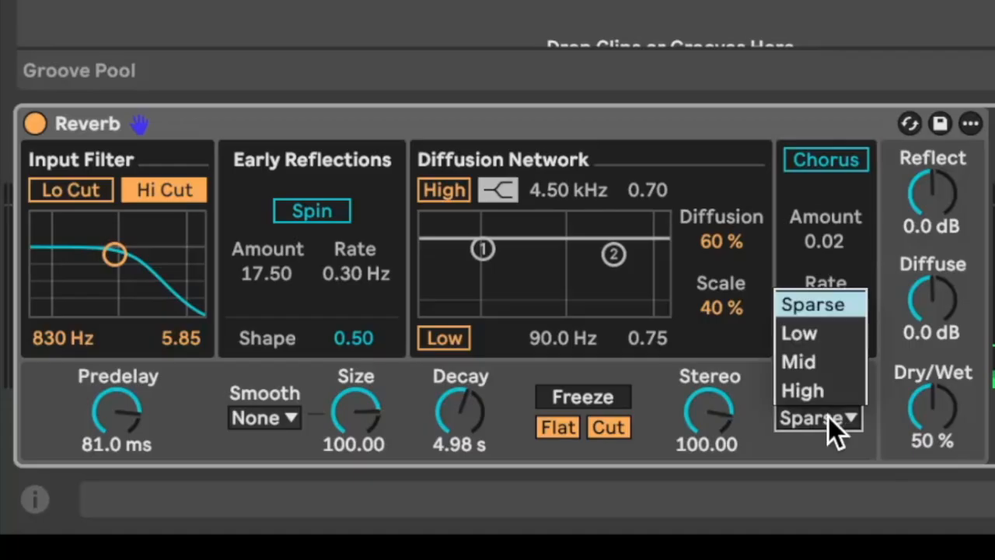
pyautogui.click(828, 393)
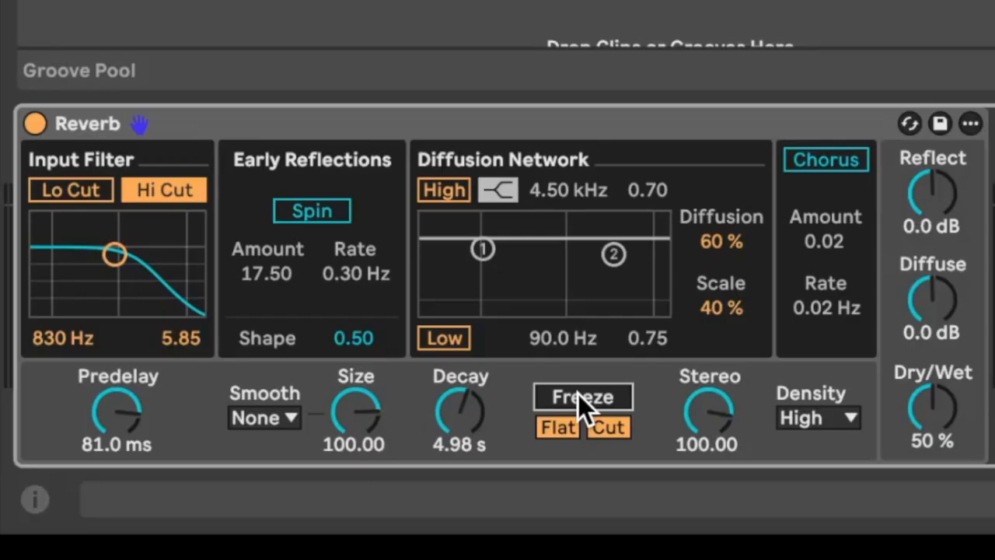
# Draw automation on the hat track that turns the reverb's Freeze on from beat 1.2 to 1.3, and hide the automation lanes.
pyautogui.click(532, 125)
pyautogui.moveTo(462, 124); pyautogui.dragTo(527, 126)
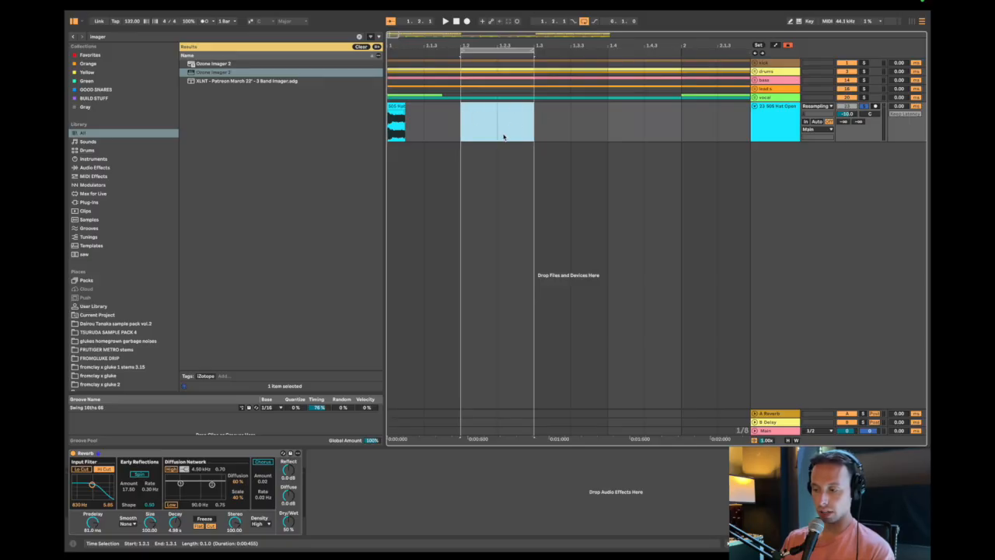
pyautogui.press('a')
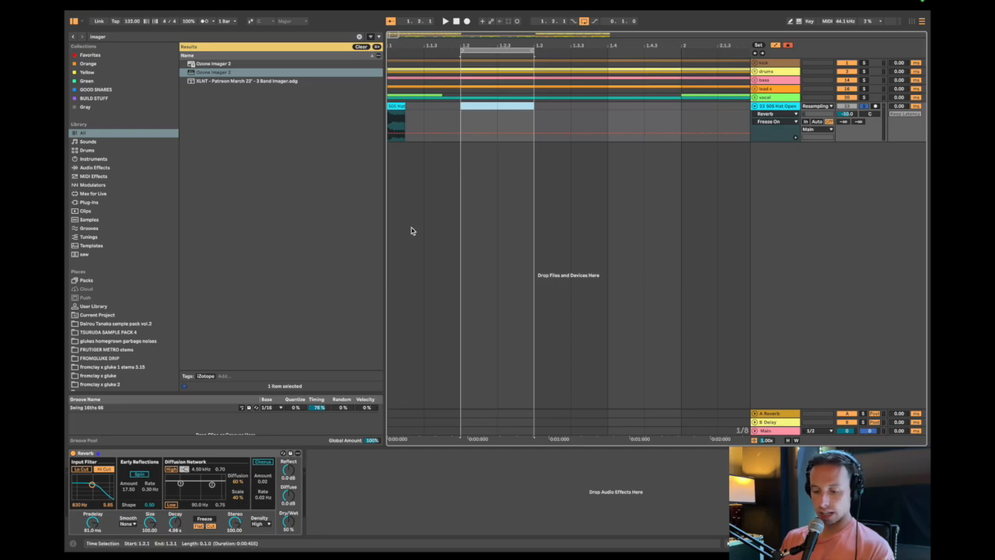
pyautogui.press('+')
pyautogui.press('+')
pyautogui.press('b')
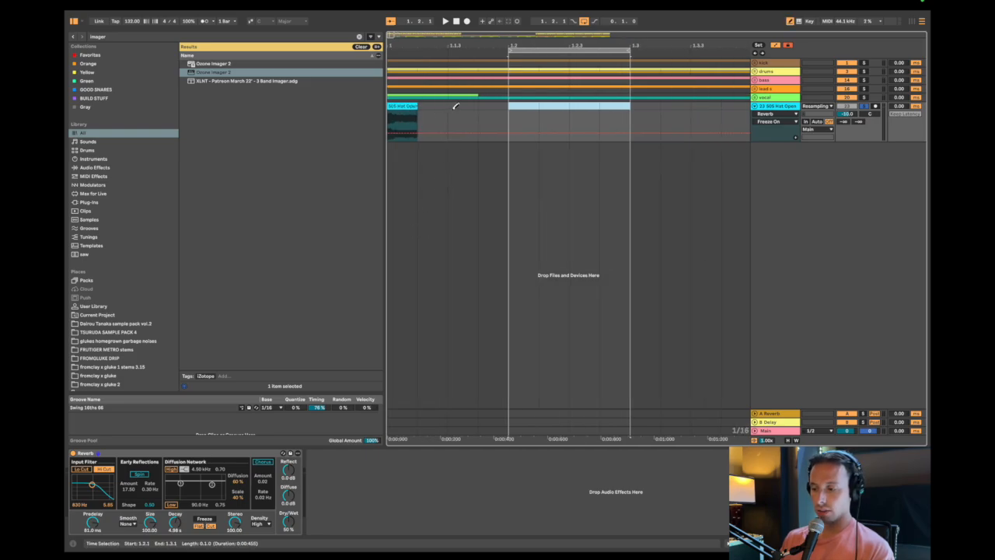
pyautogui.moveTo(515, 117); pyautogui.dragTo(603, 115)
pyautogui.press('b')
pyautogui.press('a')
# Play the hat track from the start to hear the reverb with the automated Freeze.
pyautogui.press('-')
pyautogui.press('-')
pyautogui.click(499, 158)
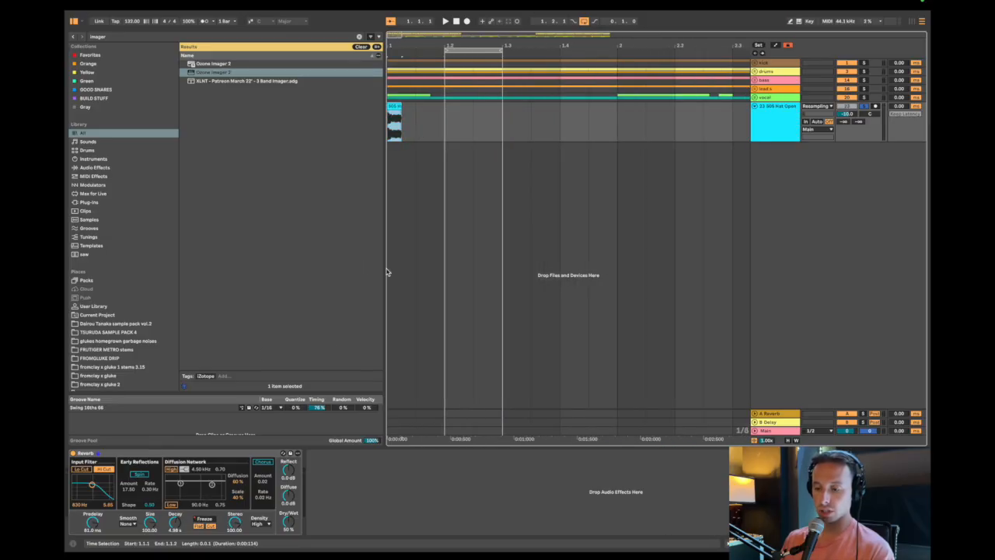
pyautogui.press('space')
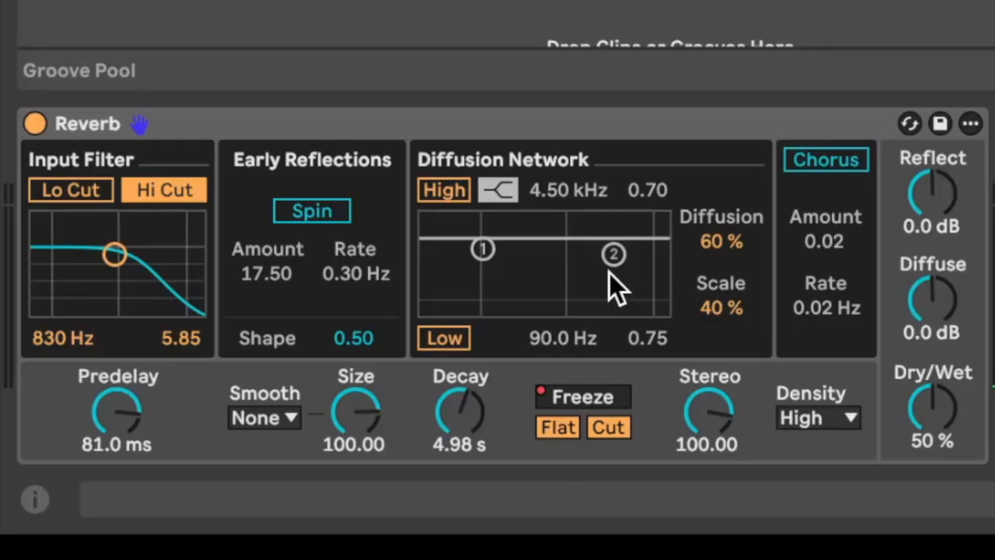
# Turn on the reverb's Freeze and play the open hat track from the start to hear it.
pyautogui.click(566, 396)
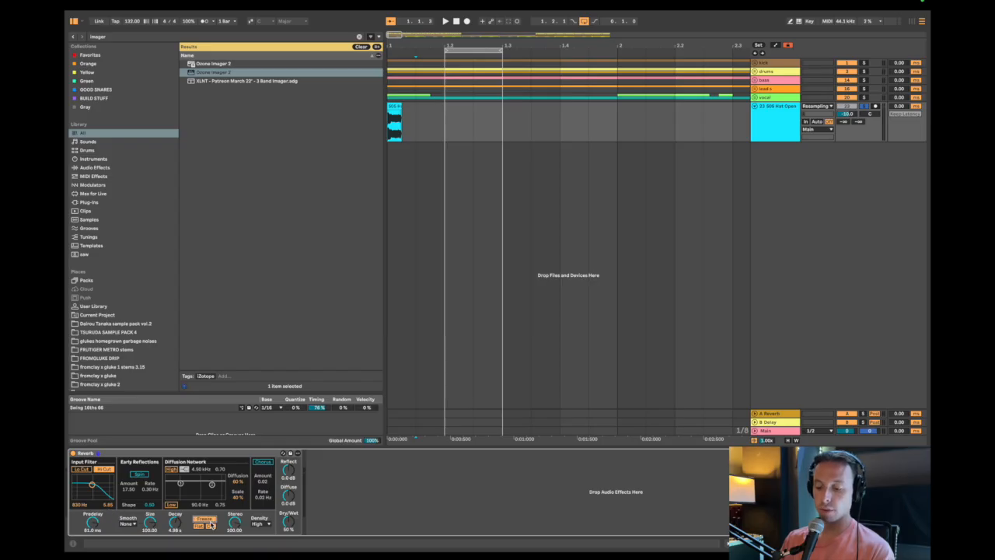
pyautogui.click(395, 103)
pyautogui.click(405, 134)
pyautogui.press('space')
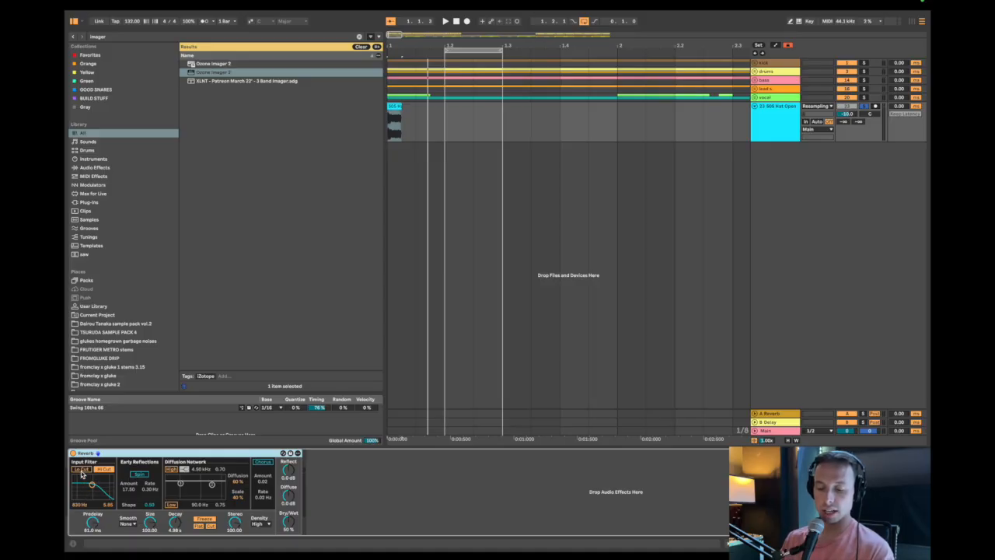
# Search the browser for "bass" and put Bass_Loop.wav on the hat track in place of the hat clip.
pyautogui.click(394, 109)
pyautogui.press('super+f')
pyautogui.write('bass')
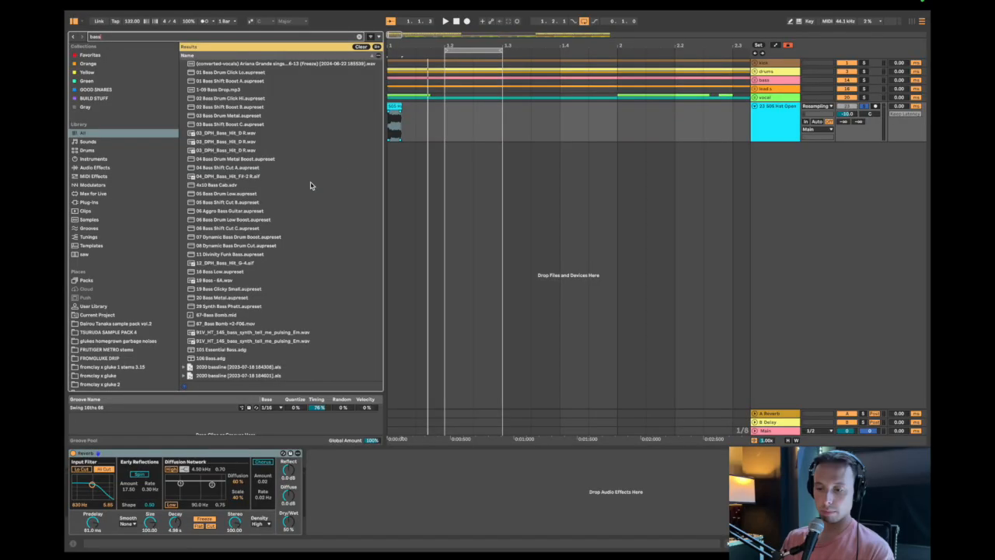
pyautogui.click(229, 225)
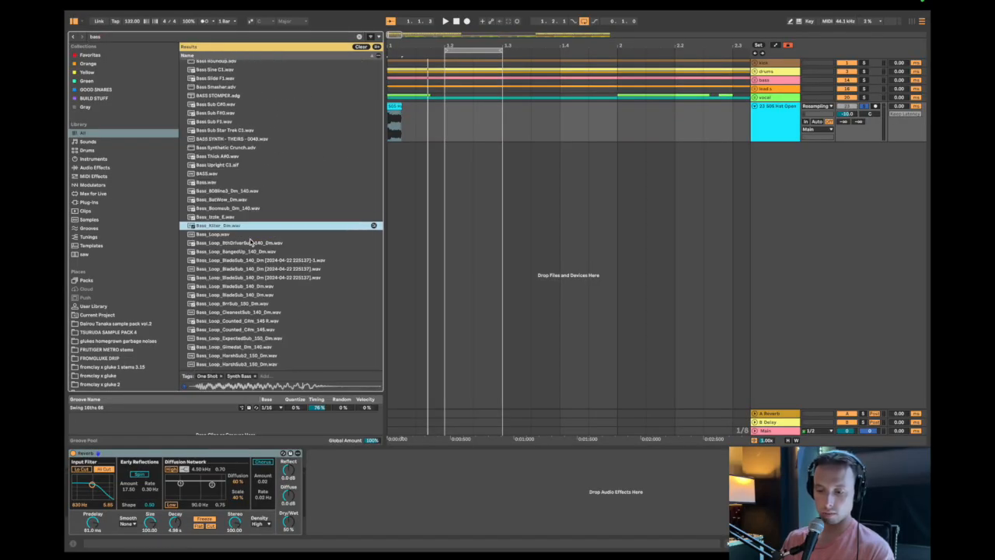
pyautogui.moveTo(228, 236); pyautogui.dragTo(393, 120)
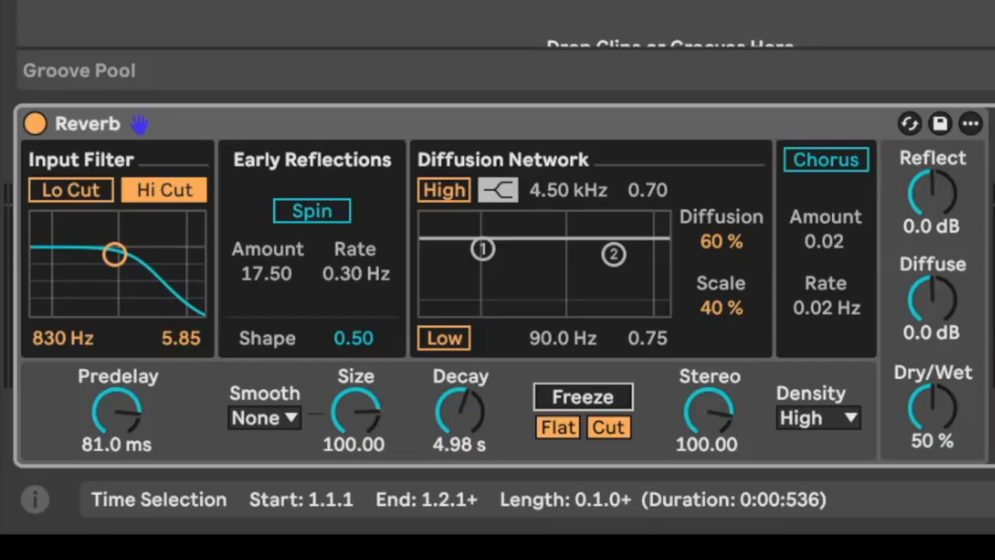
# Turn on the reverb's Lo Cut, sweep the input filter through 1.81 kHz, 15.7 kHz and 599 Hz, and set it to 985 Hz and 5.76.
pyautogui.click(88, 196)
pyautogui.moveTo(80, 339); pyautogui.dragTo(80, 305)
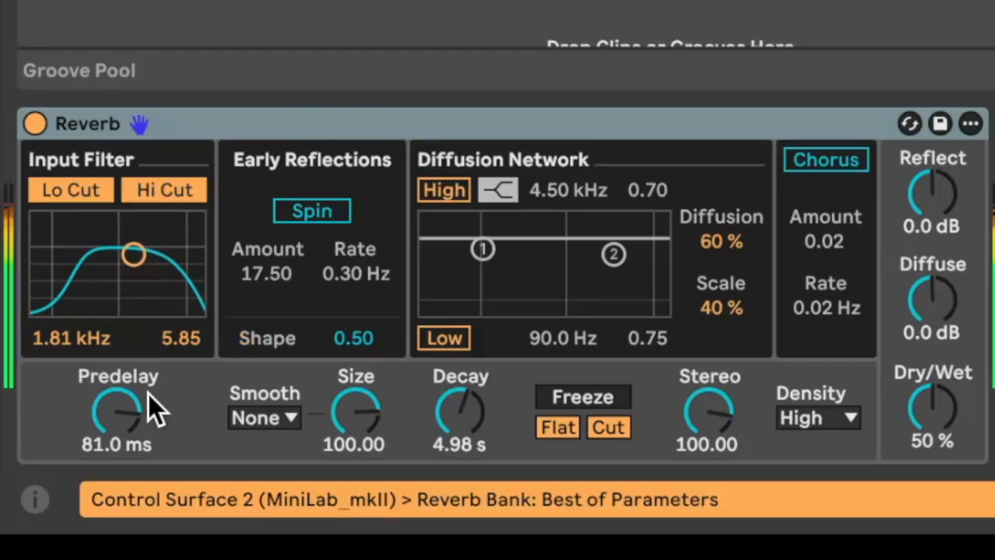
pyautogui.moveTo(80, 339); pyautogui.dragTo(80, 277)
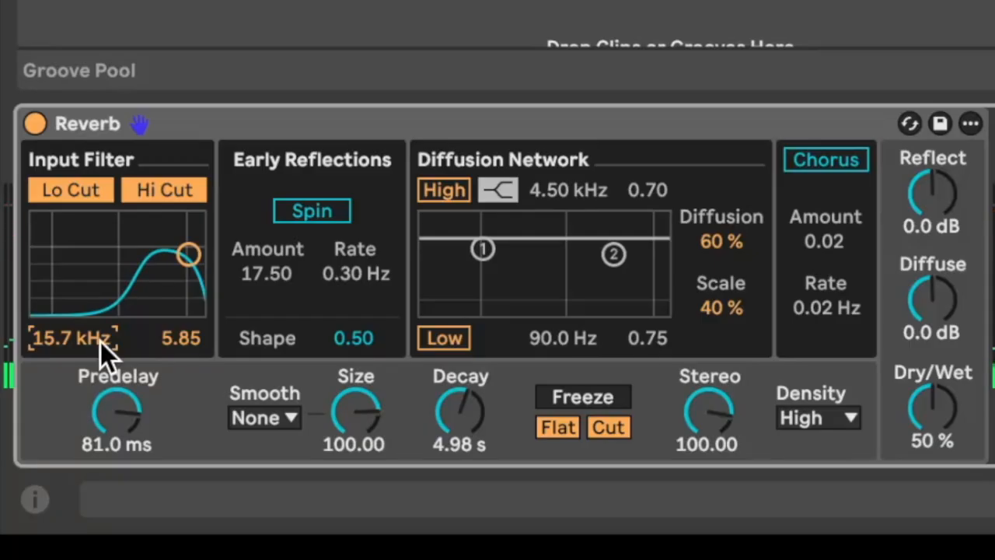
pyautogui.moveTo(74, 337); pyautogui.dragTo(73, 364)
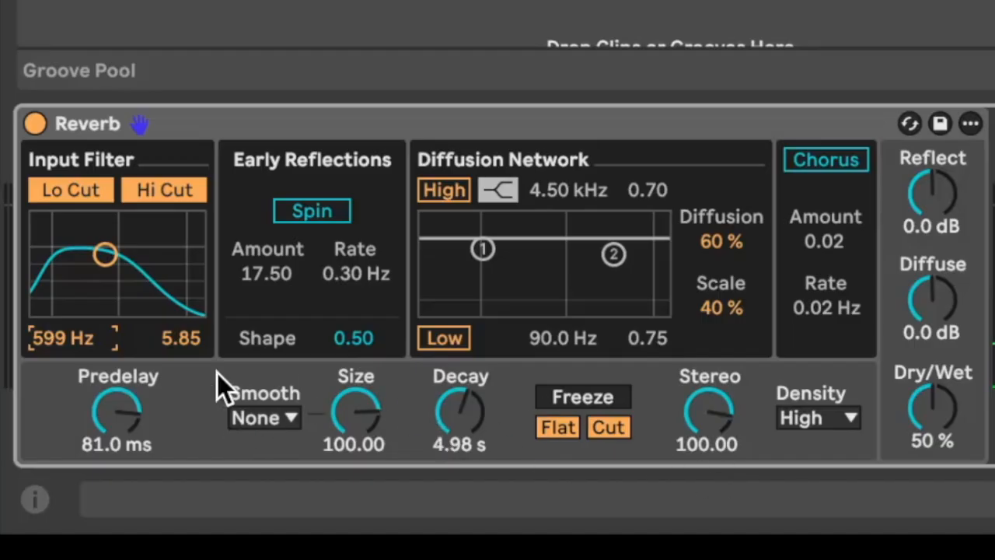
pyautogui.click(164, 244)
pyautogui.press('super+z')
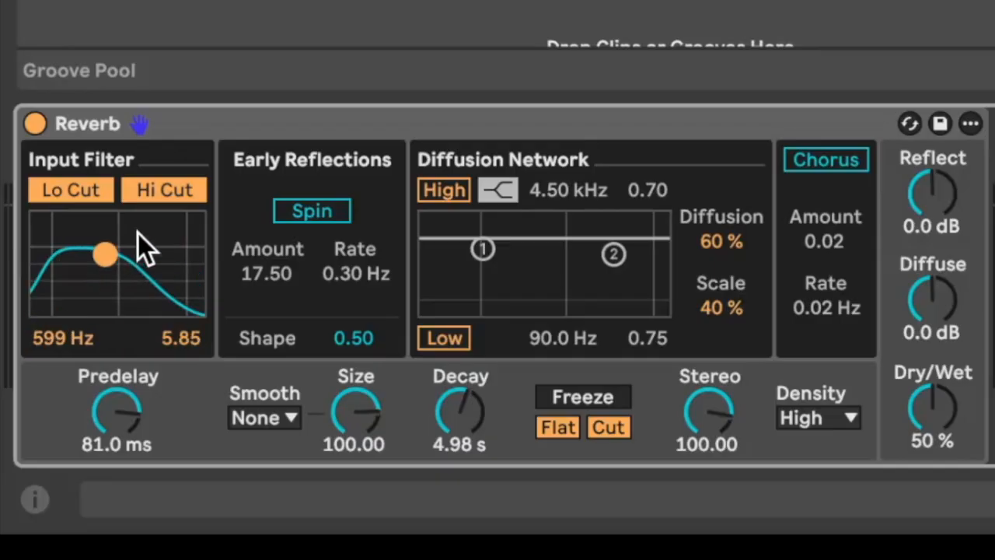
pyautogui.press('super+z')
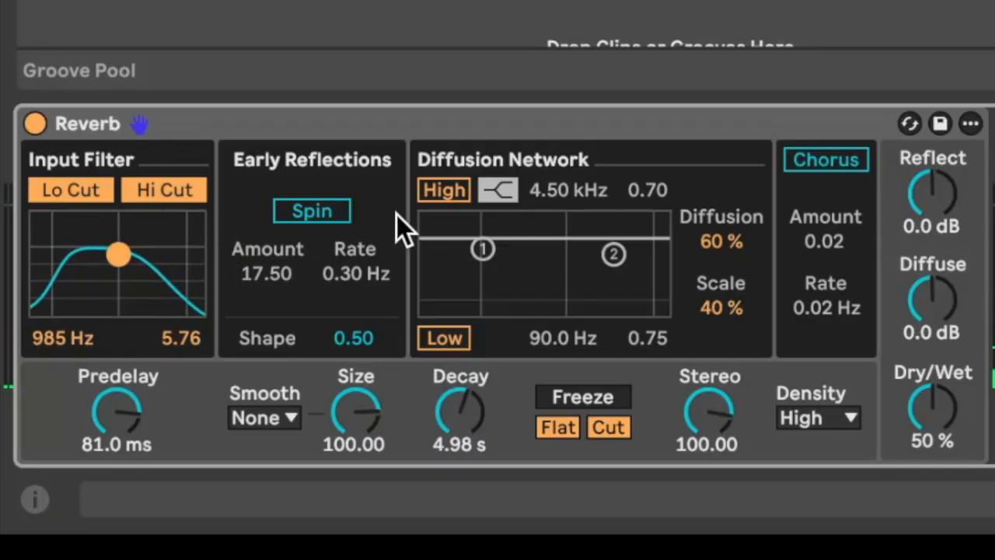
# Try the early reflections' Spin with Amount 55.00 and Rate 1.30 Hz, turn it off, and set Shape to 1.00.
pyautogui.press('super+z')
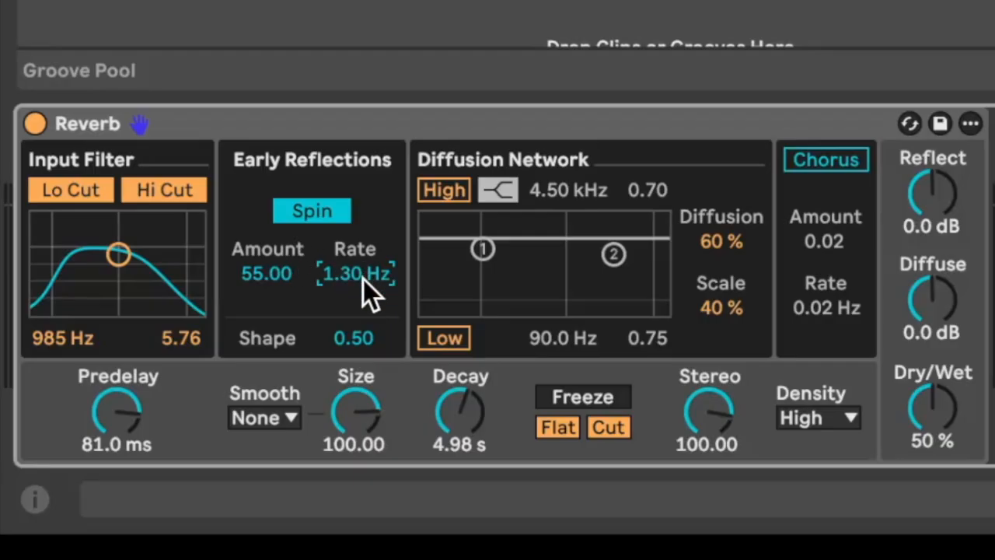
pyautogui.press('space')
pyautogui.moveTo(362, 261); pyautogui.dragTo(362, 343)
pyautogui.press('super+z')
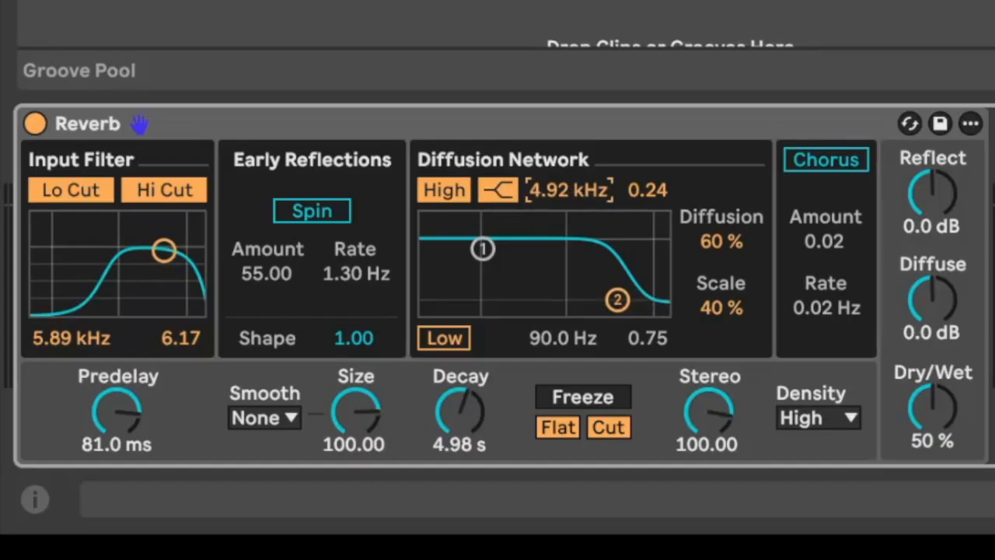
# Set the Diffusion Network's high filter to 1.18 kHz and try its level at 1.00 and 0.34.
pyautogui.moveTo(572, 185); pyautogui.dragTo(572, 206)
pyautogui.moveTo(615, 300); pyautogui.dragTo(570, 300)
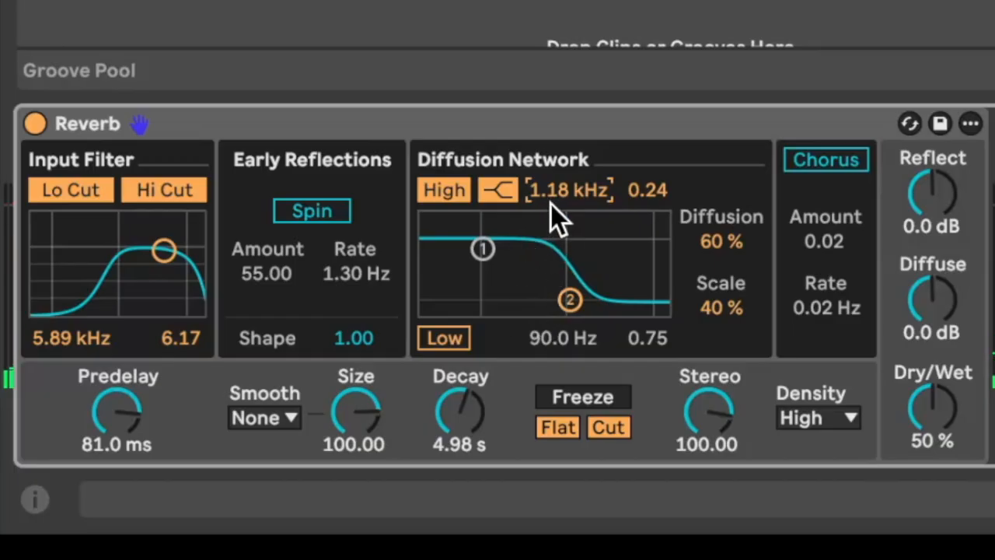
pyautogui.moveTo(570, 300); pyautogui.dragTo(570, 224)
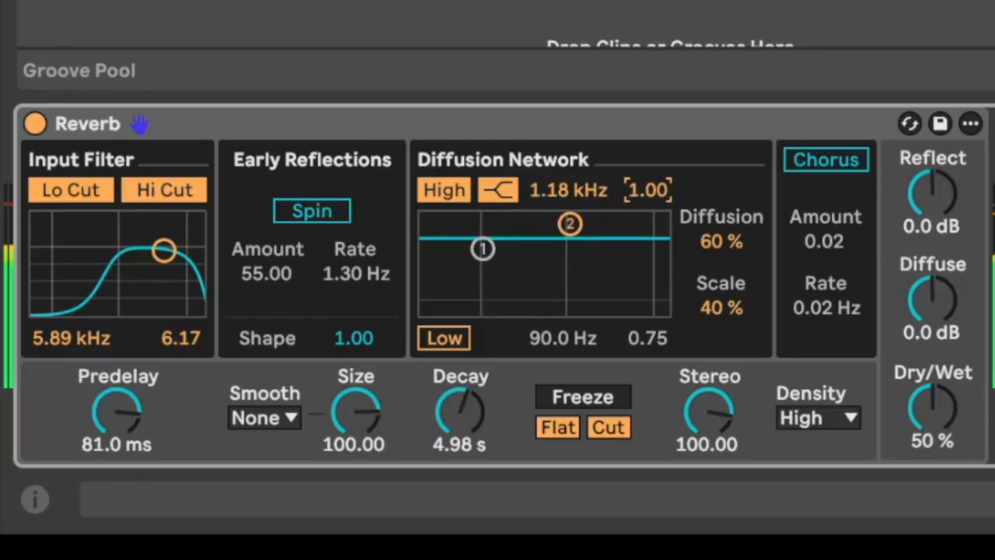
pyautogui.moveTo(636, 193); pyautogui.dragTo(636, 258)
# Try Diffusion at 96 % and Scale at 100 %, switch the low filter off, and reset Diffusion to 60 % and Scale to 40 %.
pyautogui.moveTo(720, 242); pyautogui.dragTo(720, 206)
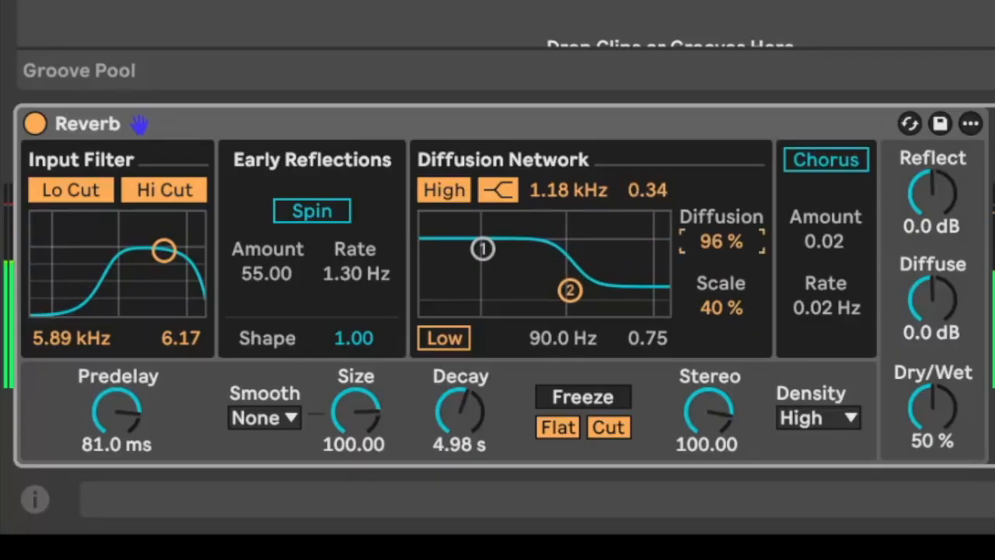
pyautogui.click(448, 333)
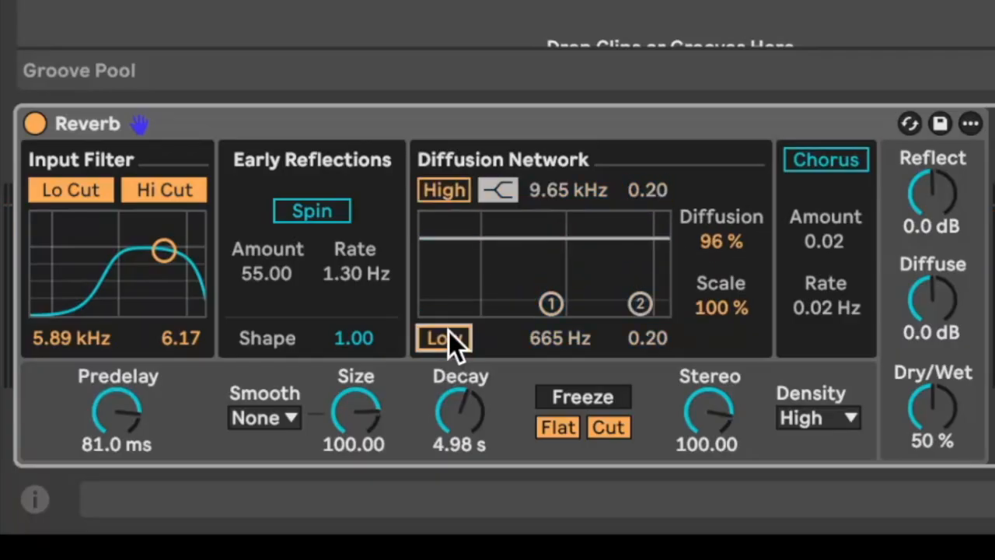
pyautogui.doubleClick(727, 243)
pyautogui.doubleClick(733, 310)
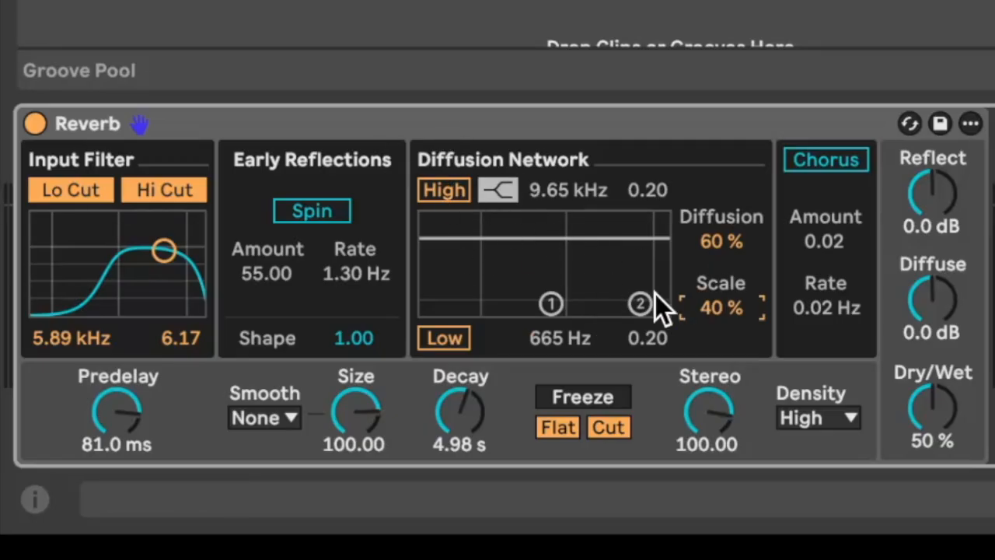
# Turn on the reverb's Chorus, set its Rate to 8.00 Hz and Amount to 4.00, and turn it off again.
pyautogui.click(823, 161)
pyautogui.moveTo(813, 307); pyautogui.dragTo(816, 285)
pyautogui.moveTo(832, 246)
pyautogui.mouseDown()
pyautogui.moveTo(833, 230)
pyautogui.moveTo(836, 248)
pyautogui.mouseUp()
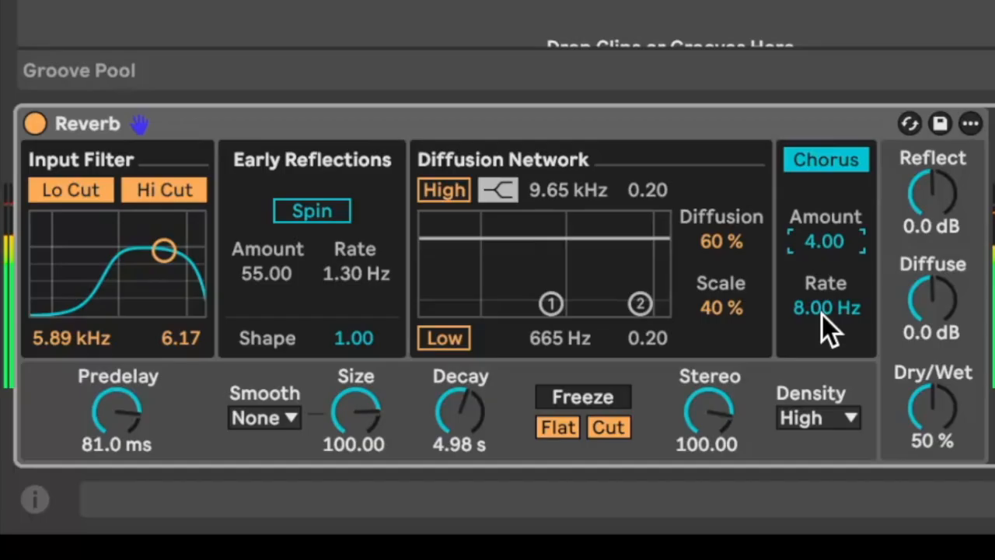
pyautogui.click(836, 163)
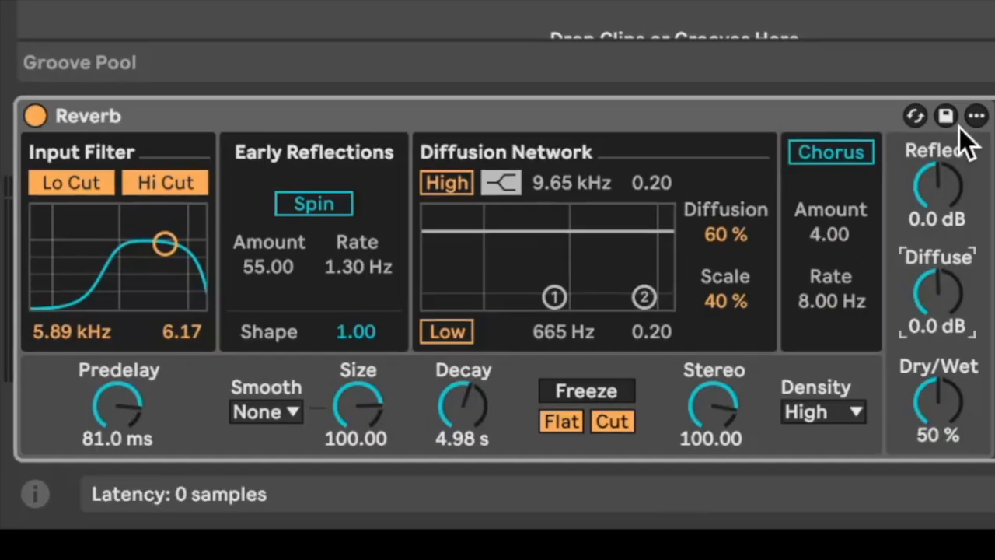
# Try the reverb's Diffuse level at -30 dB, raise it again, and lower the Reflect level.
pyautogui.click(941, 171)
pyautogui.moveTo(942, 282); pyautogui.dragTo(955, 343)
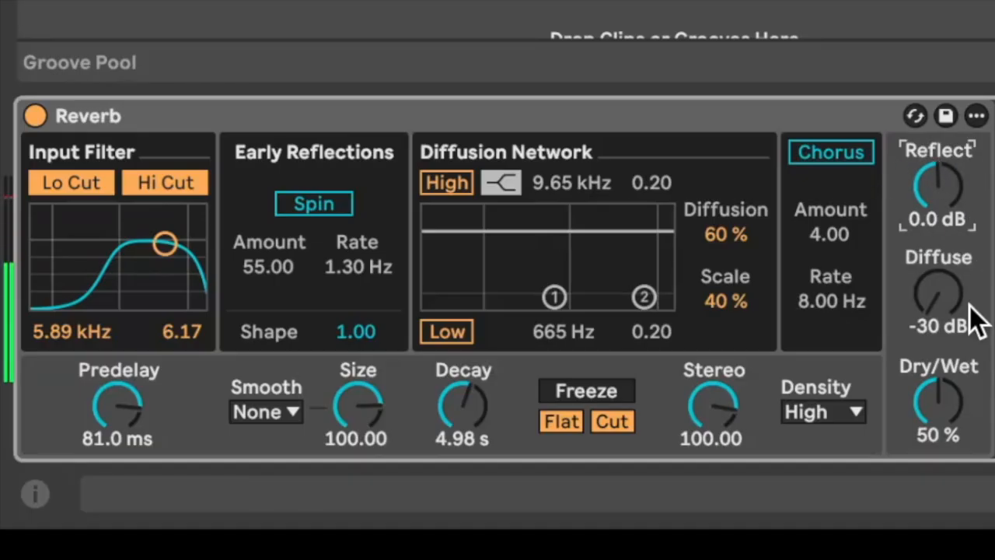
pyautogui.moveTo(947, 293); pyautogui.dragTo(947, 264)
pyautogui.moveTo(947, 193); pyautogui.dragTo(947, 233)
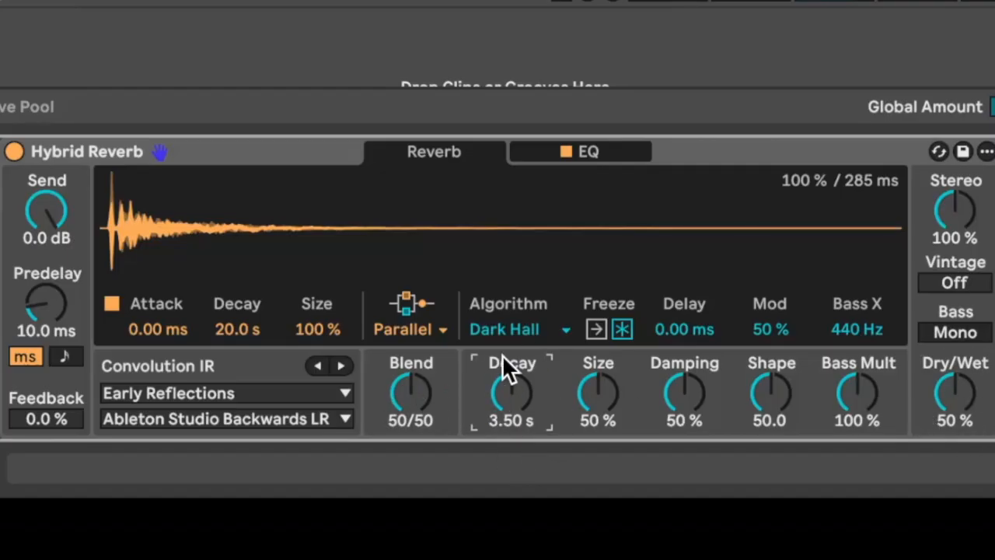
# View the list of algorithms available in the Hybrid Reverb.
pyautogui.click(120, 150)
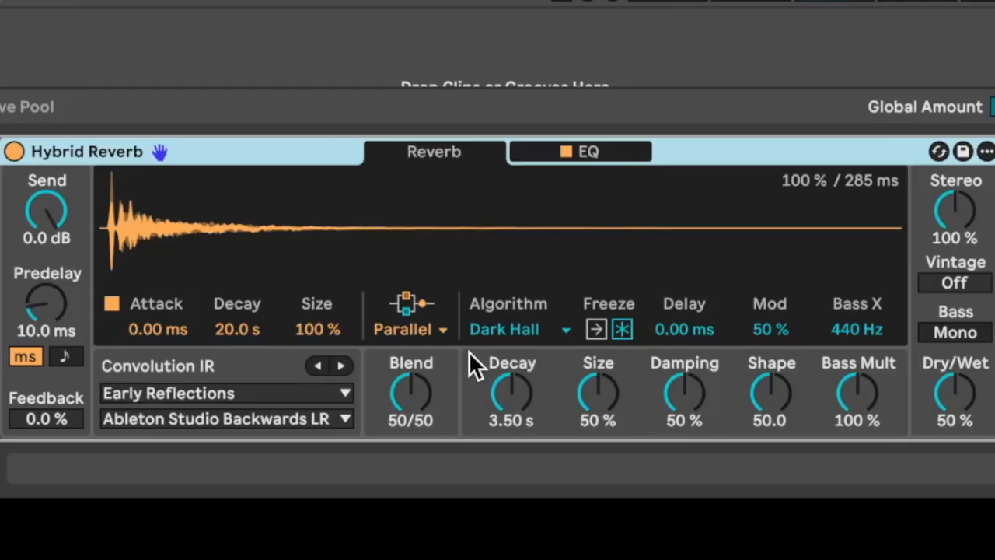
pyautogui.doubleClick(111, 264)
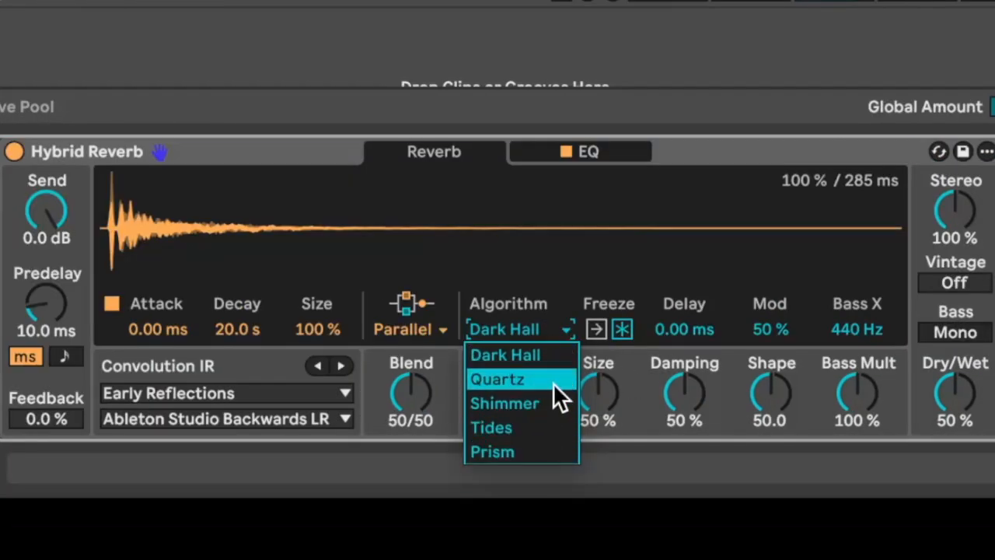
pyautogui.click(535, 328)
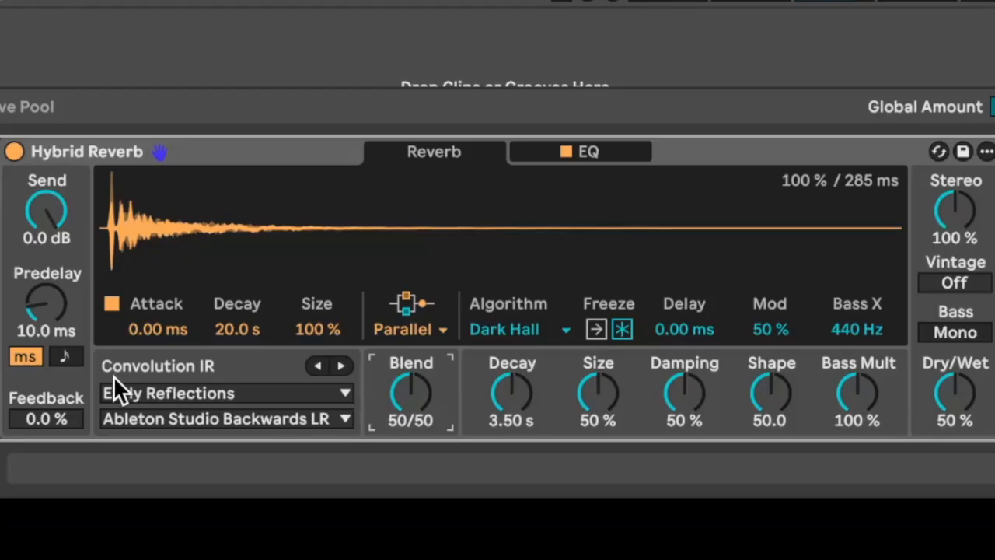
# Try the Hybrid Reverb's Blend at 0/100, return it to 50/50, and set the convolution Decay to 6.43 s.
pyautogui.moveTo(420, 414); pyautogui.dragTo(412, 392)
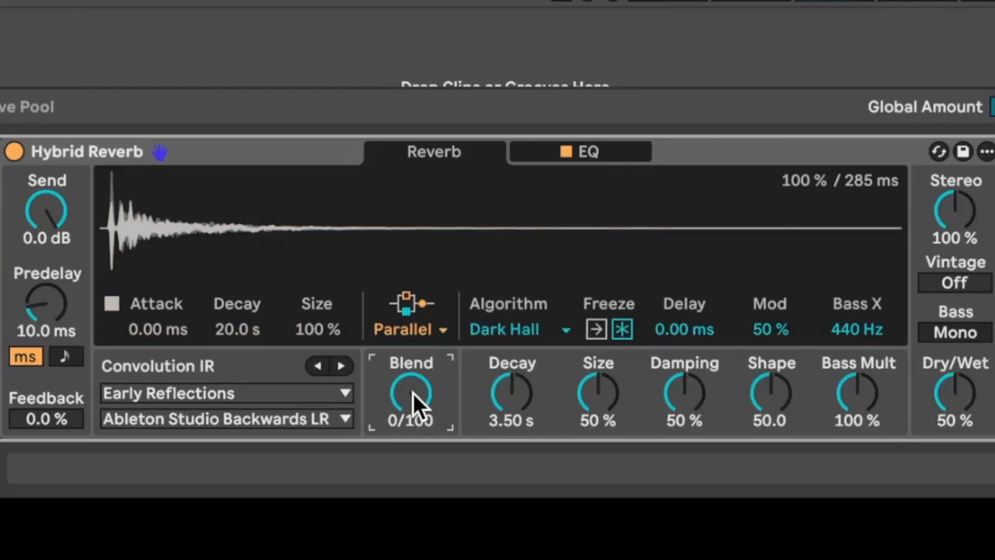
pyautogui.doubleClick(412, 391)
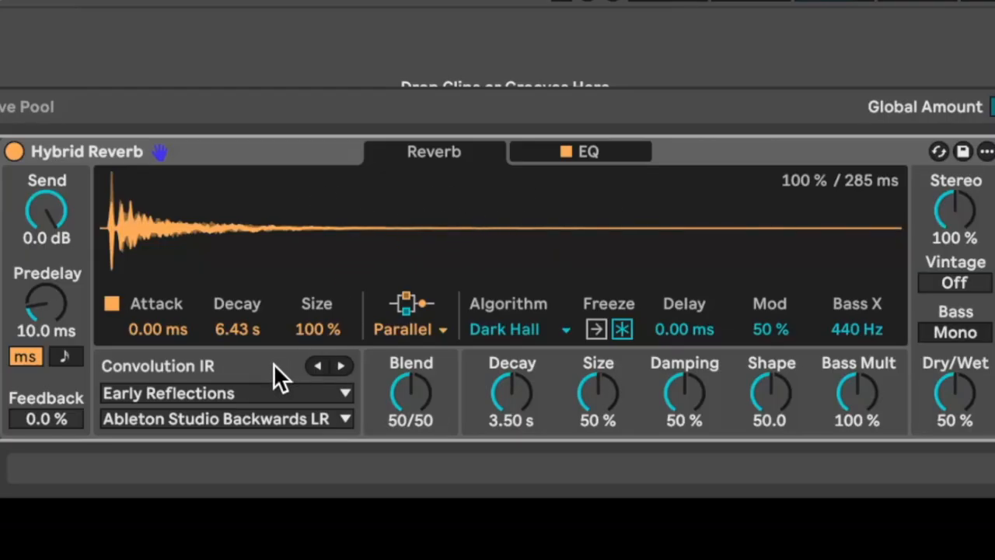
pyautogui.click(363, 397)
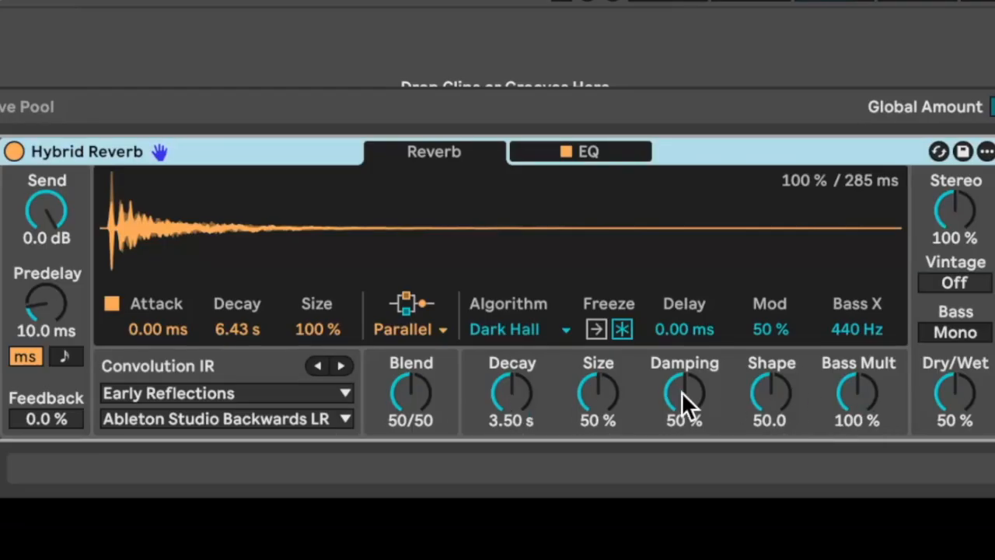
# Try the Dark Hall algorithm's Damping at 100 %, lower it, and return it to 50 %.
pyautogui.click(568, 385)
pyautogui.click(678, 406)
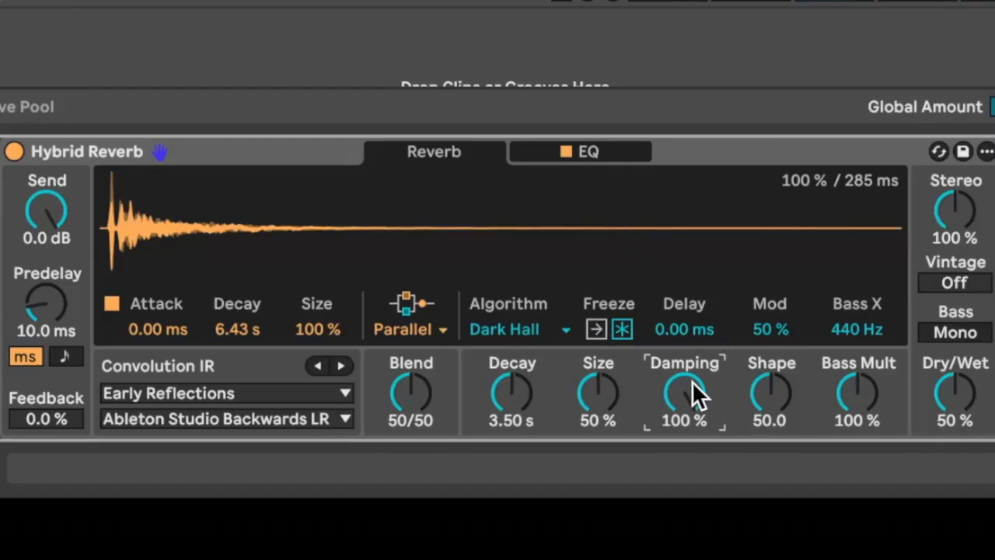
pyautogui.moveTo(693, 382); pyautogui.dragTo(692, 498)
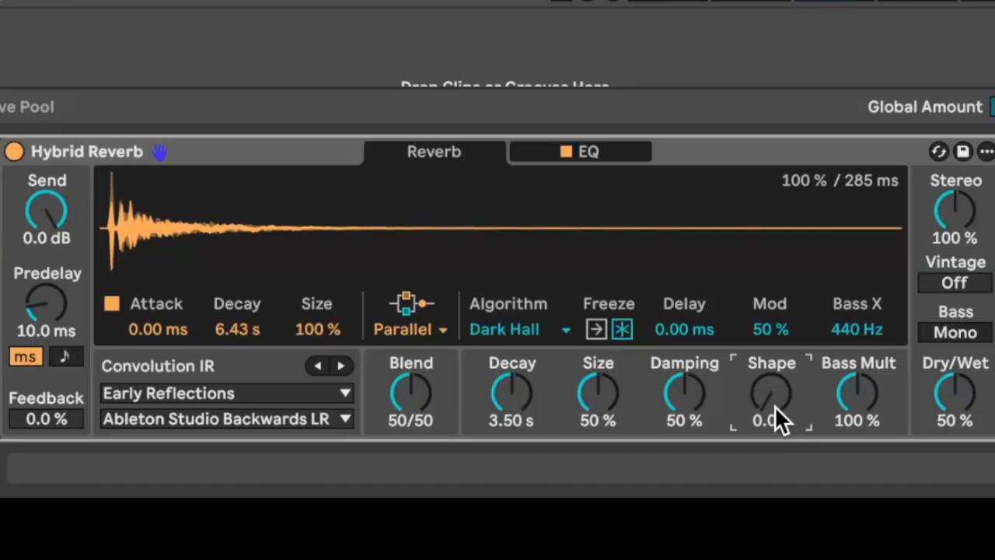
# Try the algorithm's Shape at 0.0 and return it to 50.0, and vary Bass Mult and reset it to 100 %.
pyautogui.moveTo(774, 391); pyautogui.dragTo(774, 314)
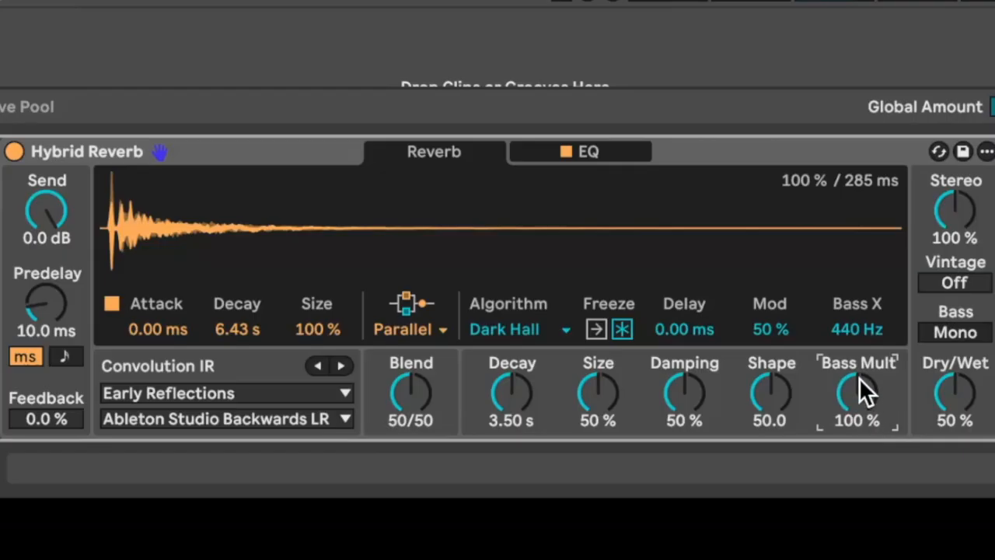
pyautogui.moveTo(870, 391); pyautogui.dragTo(869, 345)
pyautogui.press('Delete')
# Switch the Hybrid Reverb's Bass Mono on and off, and try Vintage at Extreme before returning it to Off.
pyautogui.click(972, 330)
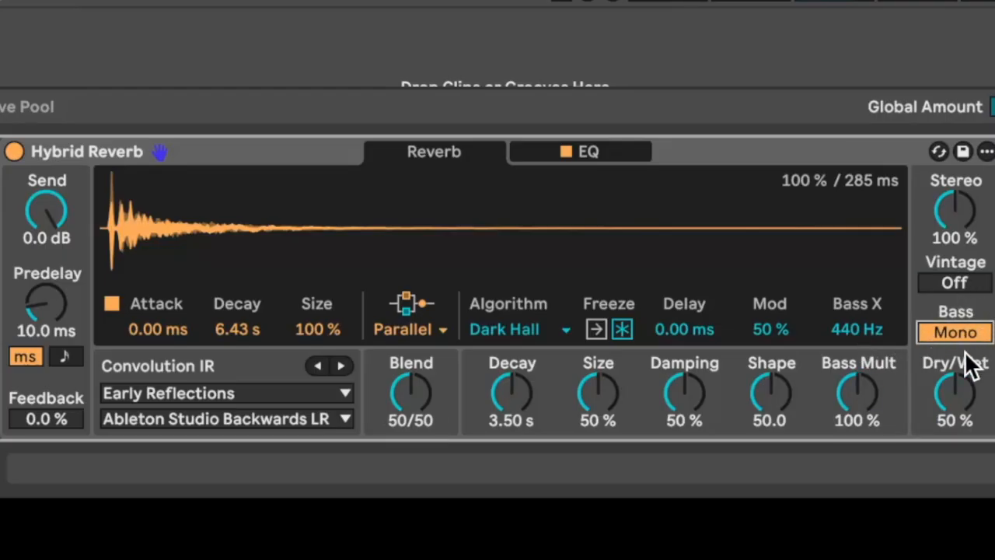
pyautogui.click(958, 332)
pyautogui.moveTo(956, 283); pyautogui.dragTo(957, 237)
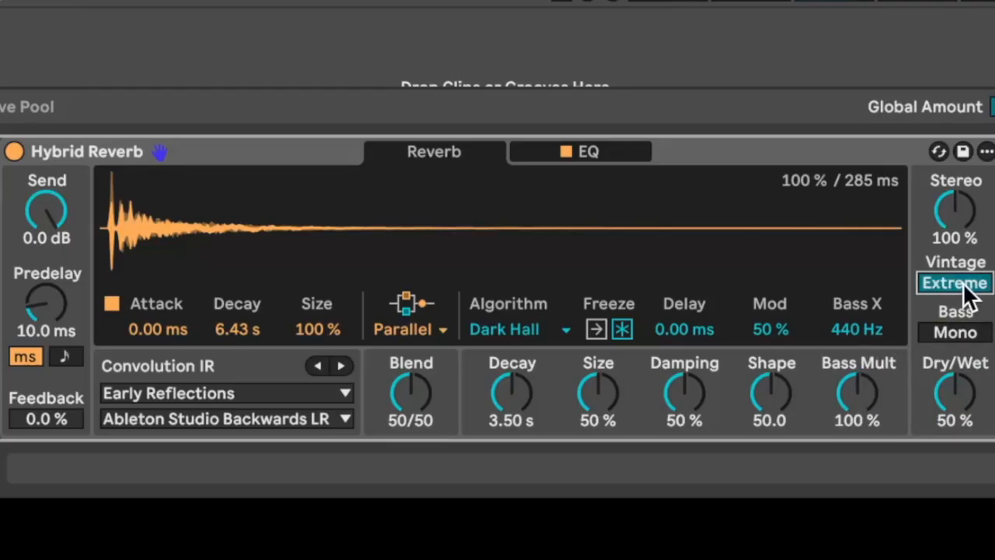
pyautogui.moveTo(973, 289); pyautogui.dragTo(970, 311)
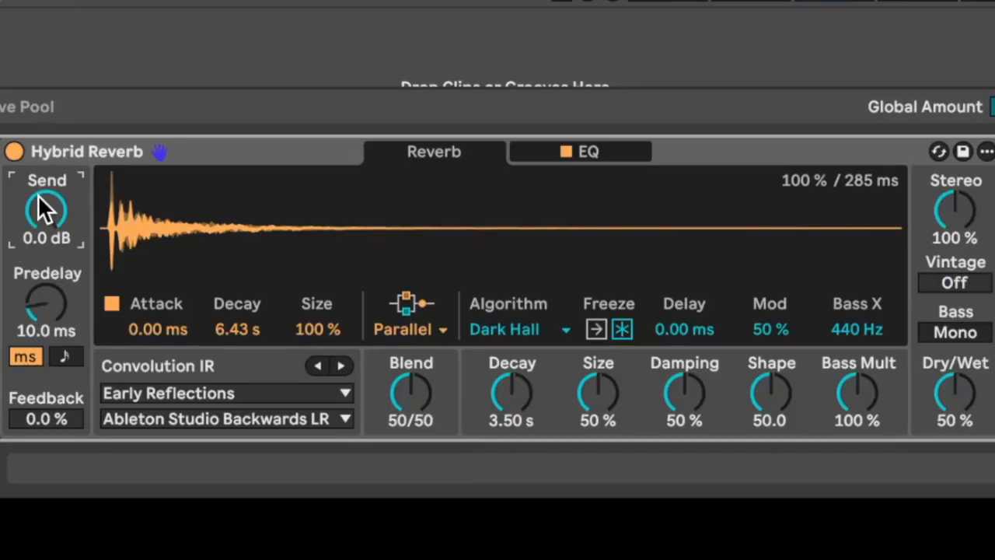
# Try a lower Send level and return it to 0.0 dB, and set the Predelay to a tempo-synced 4/16.
pyautogui.moveTo(52, 200); pyautogui.dragTo(52, 273)
pyautogui.moveTo(58, 221); pyautogui.dragTo(58, 158)
pyautogui.click(35, 327)
pyautogui.click(67, 357)
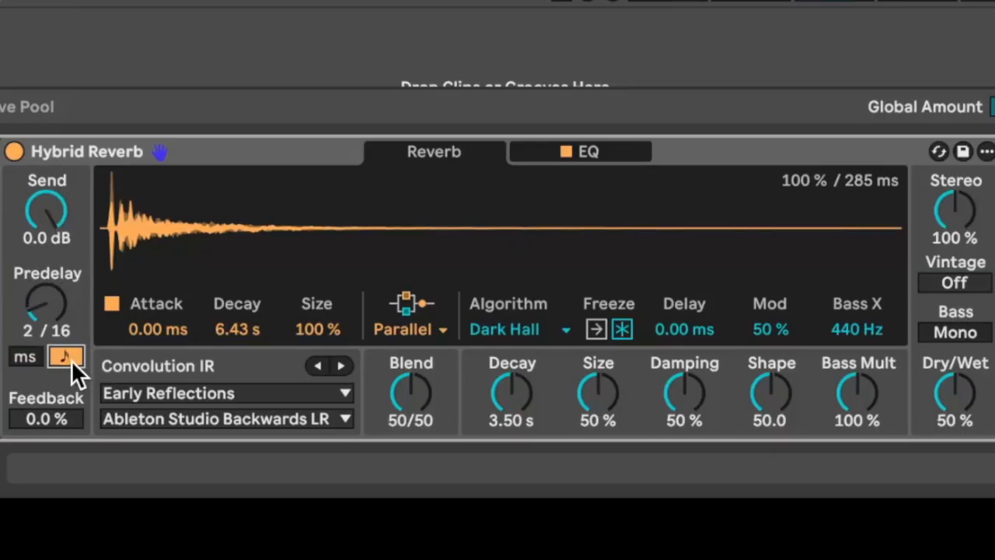
pyautogui.moveTo(60, 280); pyautogui.dragTo(61, 258)
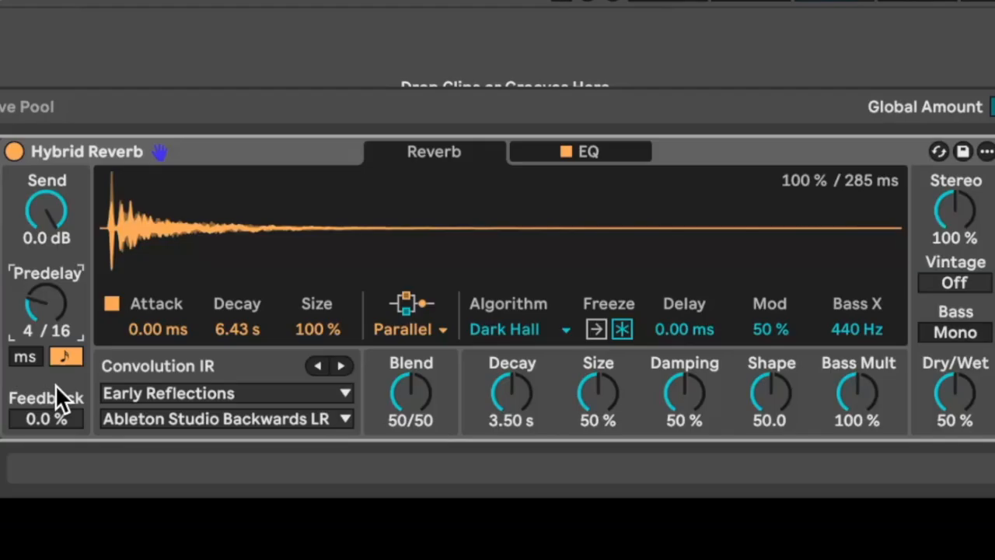
# Switch the Hybrid Reverb's Predelay back to milliseconds, and move its EQ low cut to 453 Hz with a 36 dB slope.
pyautogui.click(25, 356)
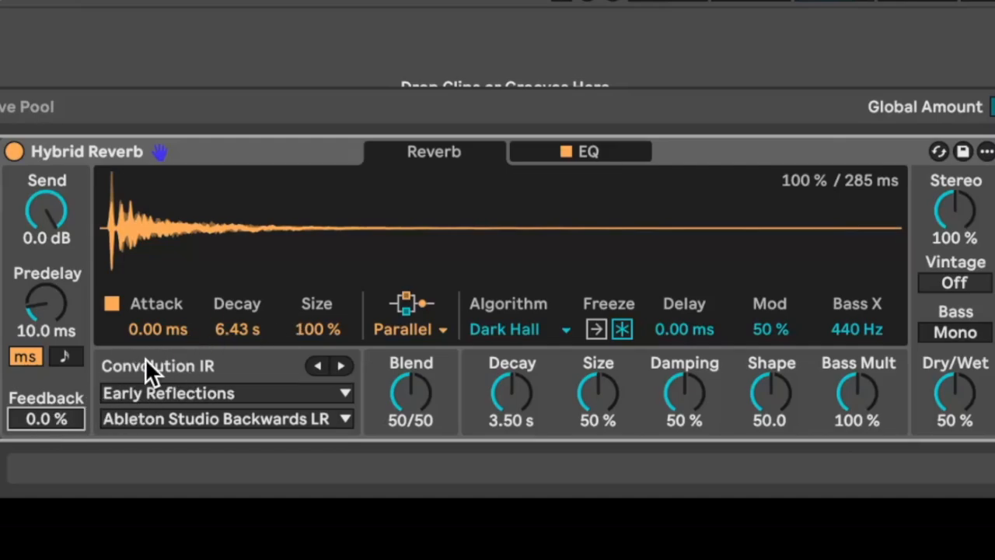
pyautogui.click(615, 151)
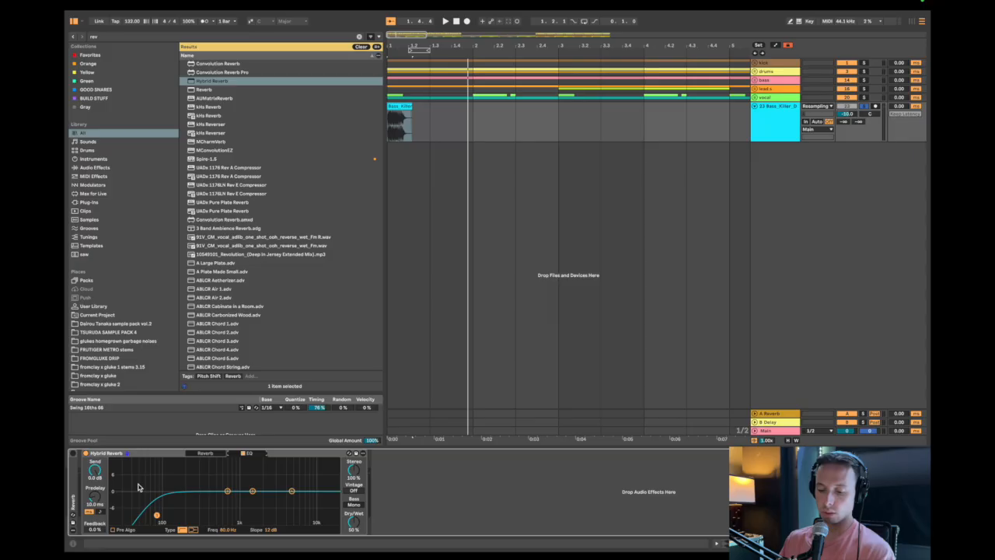
pyautogui.doubleClick(72, 491)
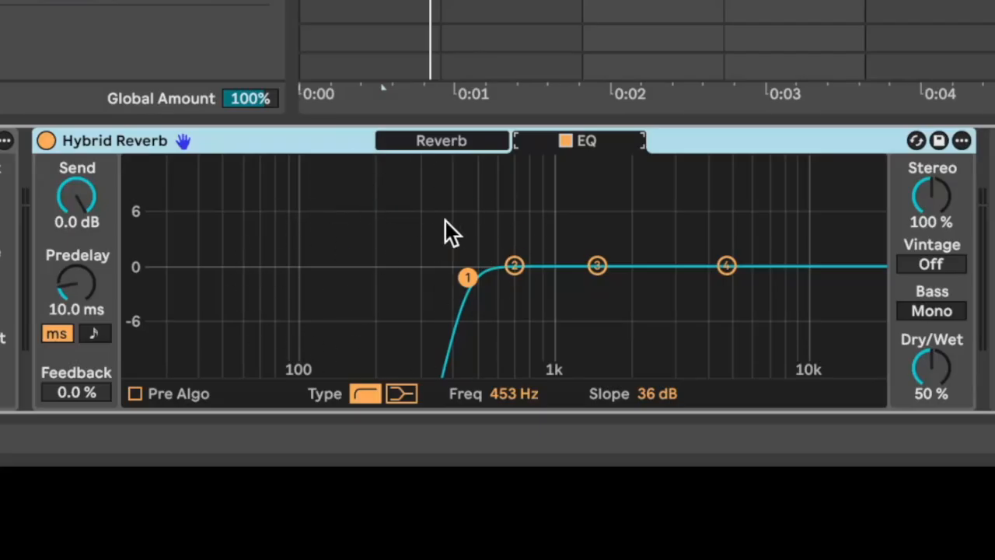
# Return to the Hybrid Reverb's main reverb view and raise Stereo to 200 %.
pyautogui.click(486, 139)
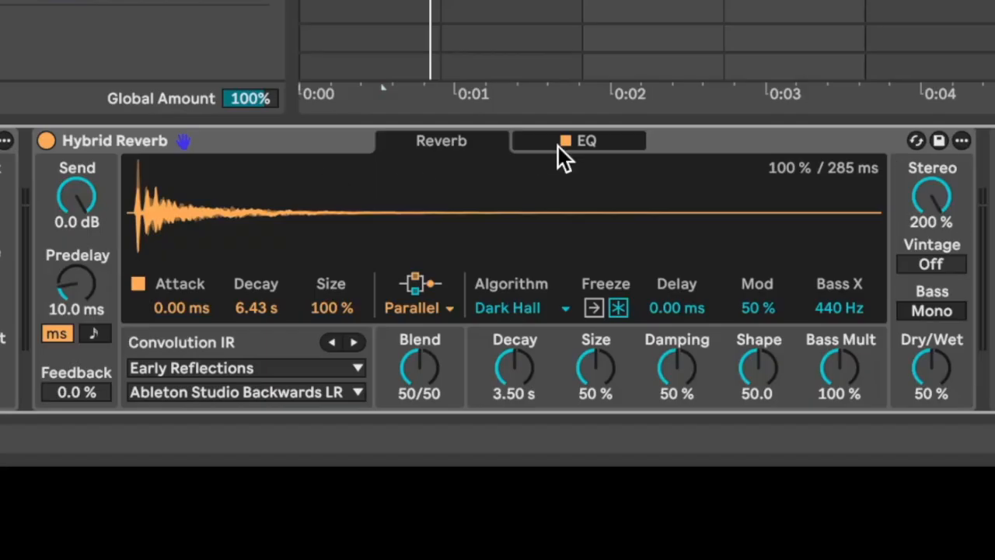
pyautogui.moveTo(939, 191); pyautogui.dragTo(939, 248)
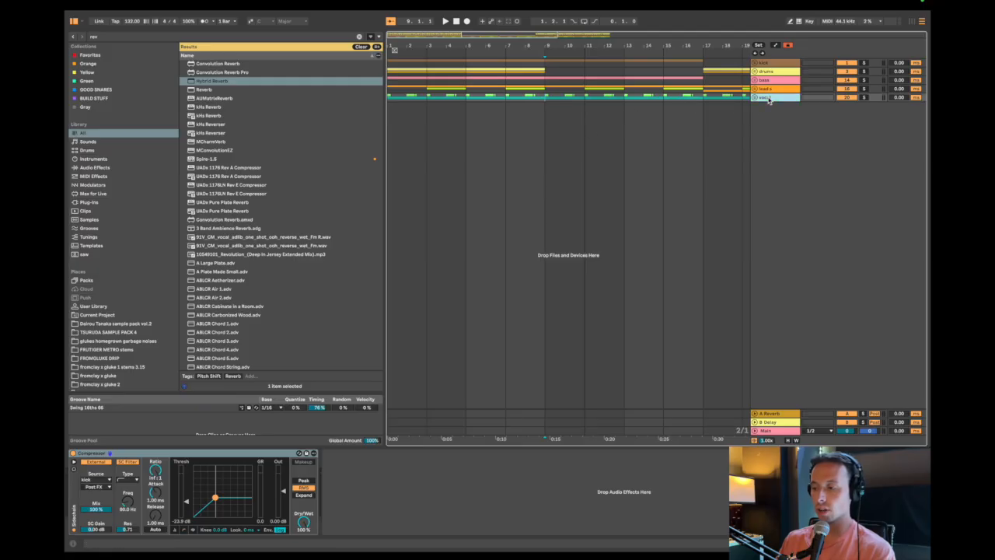
# Unfold the lead s group to look at its tracks, and bring the whole arrangement into view.
pyautogui.press('Up')
pyautogui.press('u')
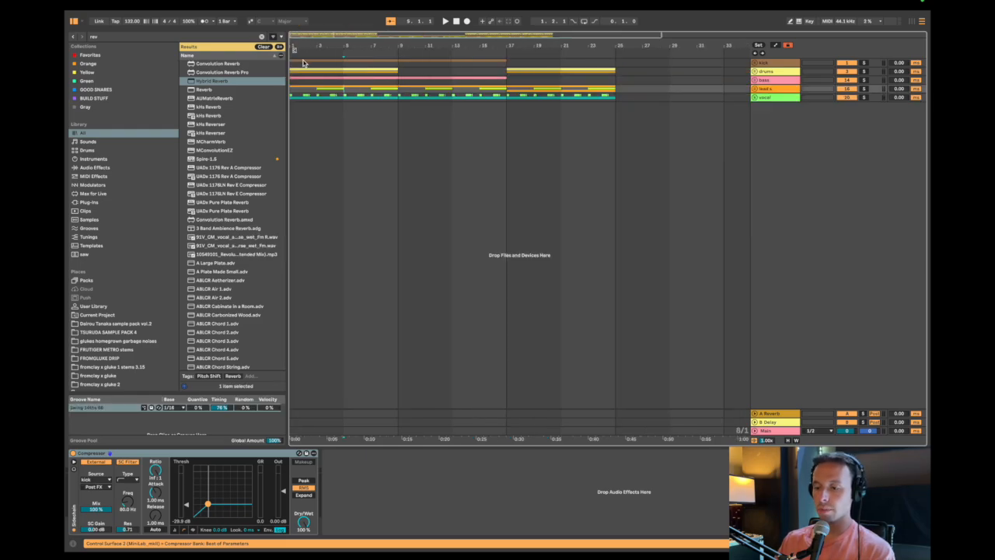
pyautogui.press('super+a')
pyautogui.press('z')
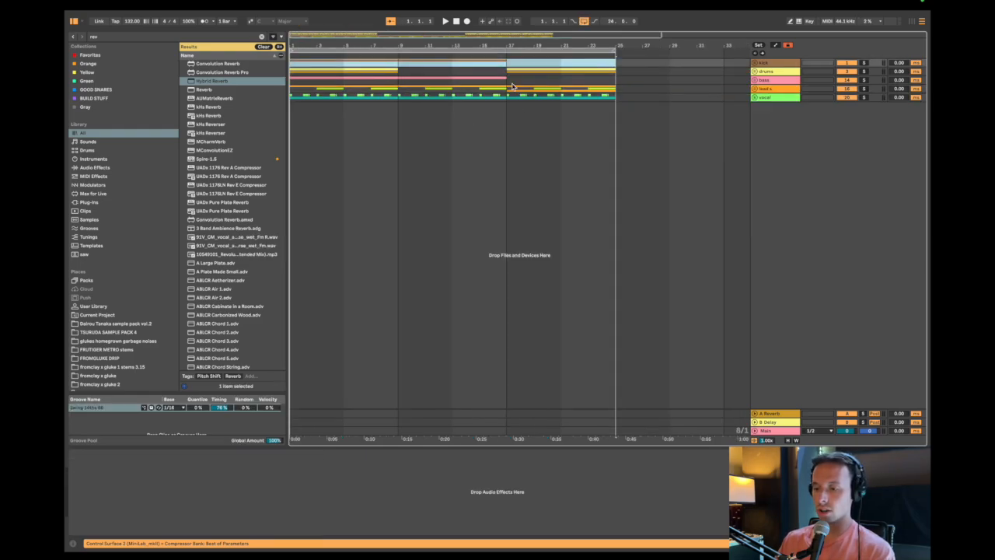
# Play the full arrangement from bar 1.
pyautogui.press('-')
pyautogui.click(441, 90)
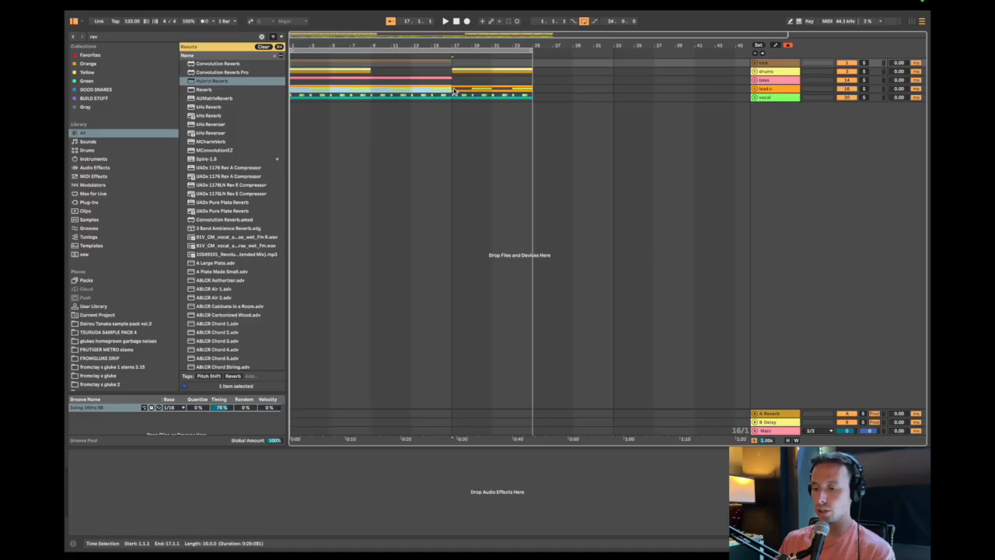
pyautogui.moveTo(310, 89); pyautogui.dragTo(447, 82)
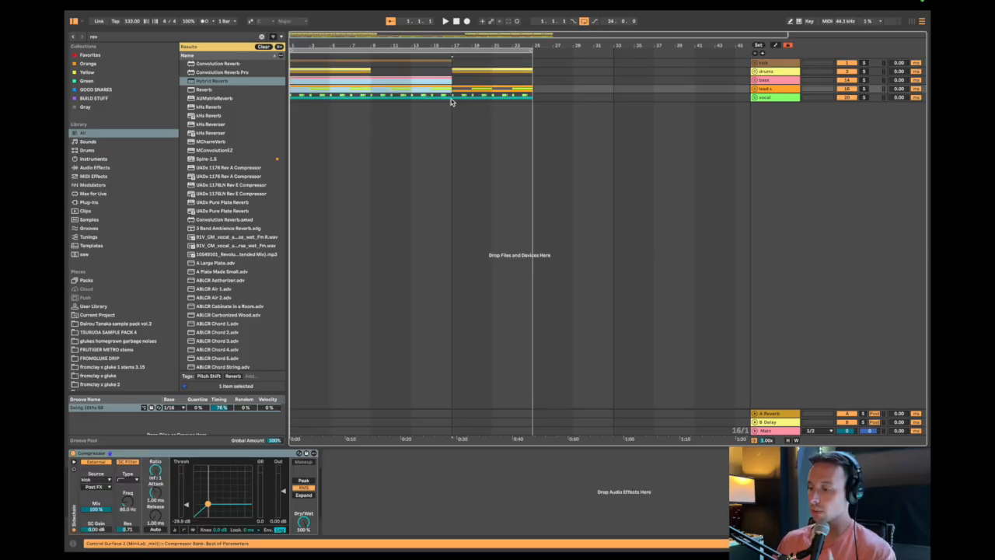
pyautogui.click(451, 101)
pyautogui.scroll(2, 340, 107)
pyautogui.press('Home')
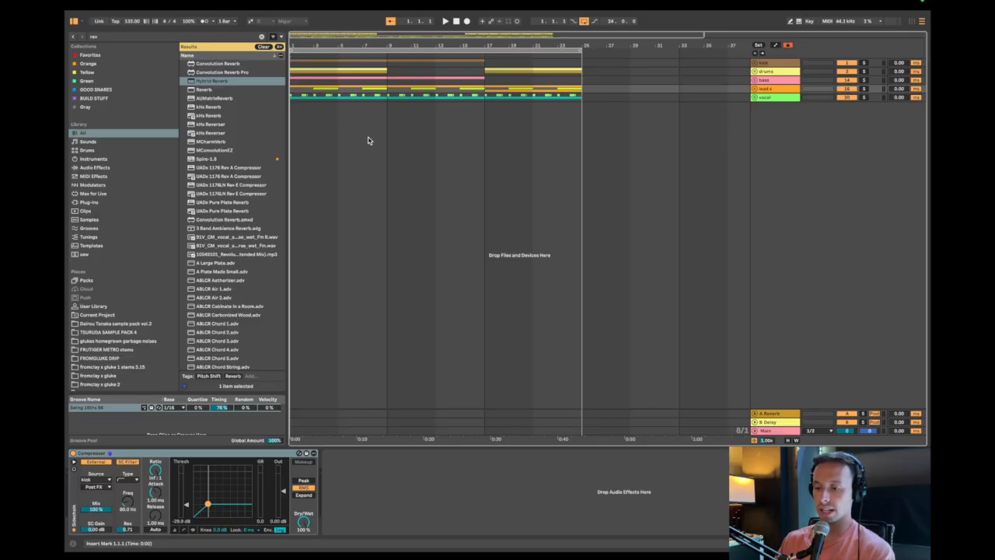
pyautogui.press('space')
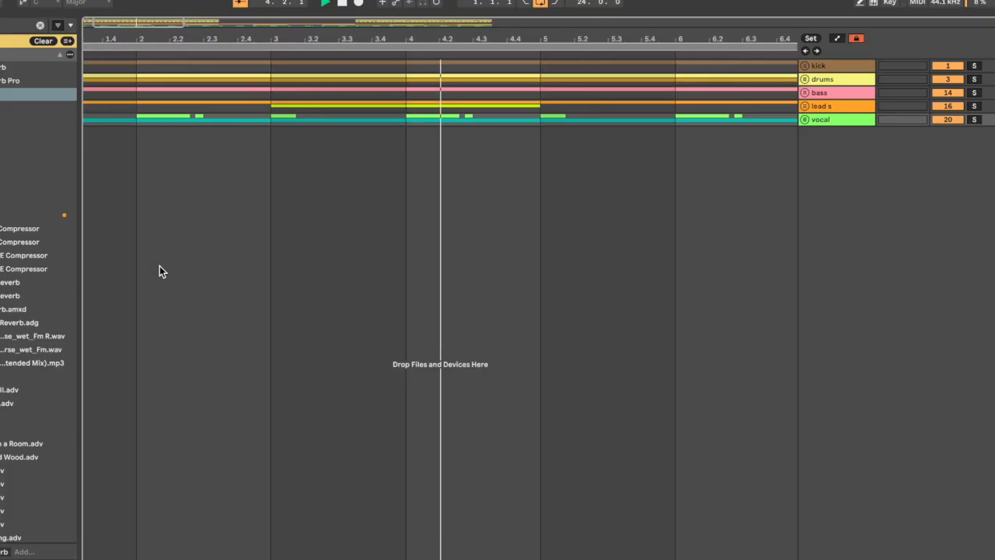
# Unfold the lead s and bass groups to show their tracks during playback.
pyautogui.click(831, 101)
pyautogui.press('u')
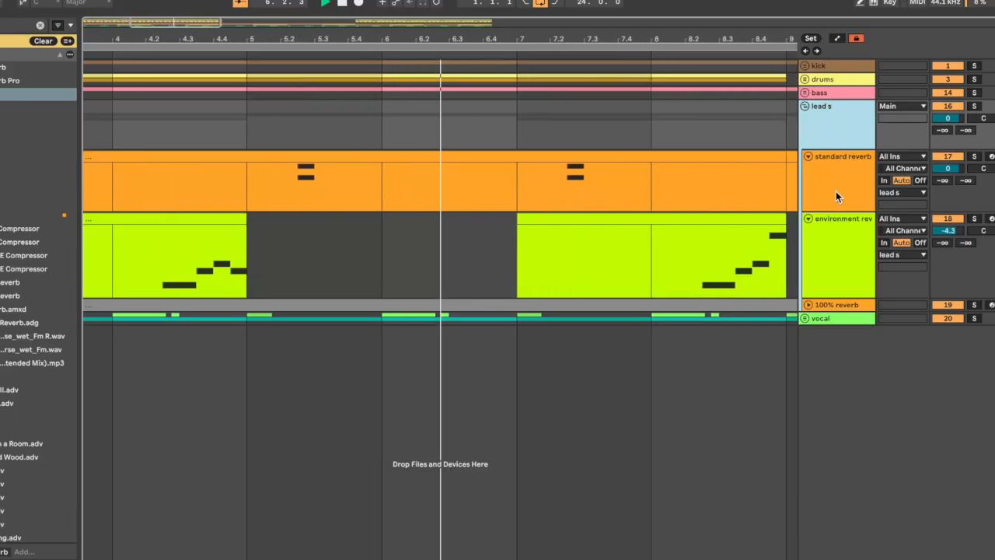
pyautogui.press('Up')
pyautogui.press('u')
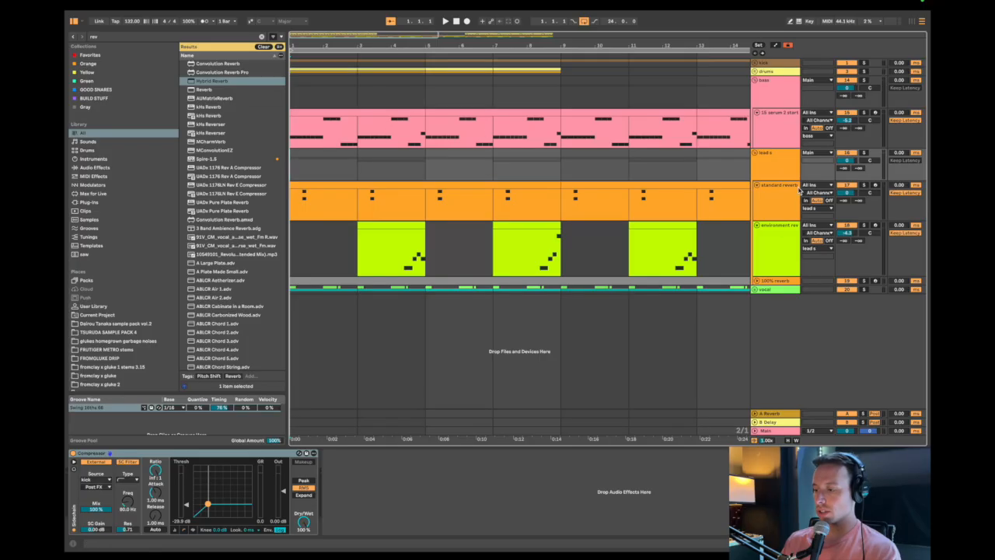
# Play the standard reverb track from just before its first chord, and bring up its effect chain.
pyautogui.click(800, 196)
pyautogui.click(368, 183)
pyautogui.scroll(3, 368, 183)
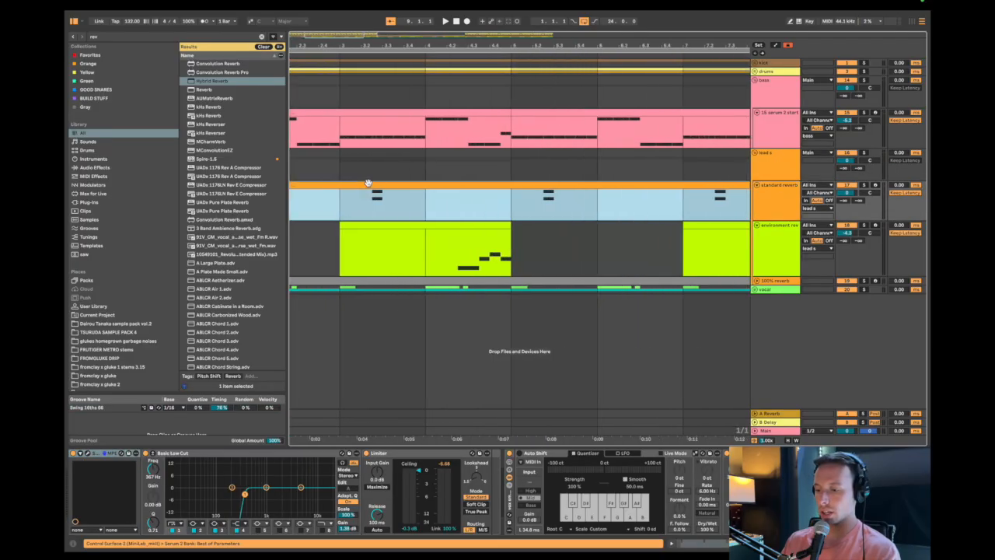
pyautogui.hscroll(-3, 368, 183)
pyautogui.click(317, 196)
pyautogui.press('space')
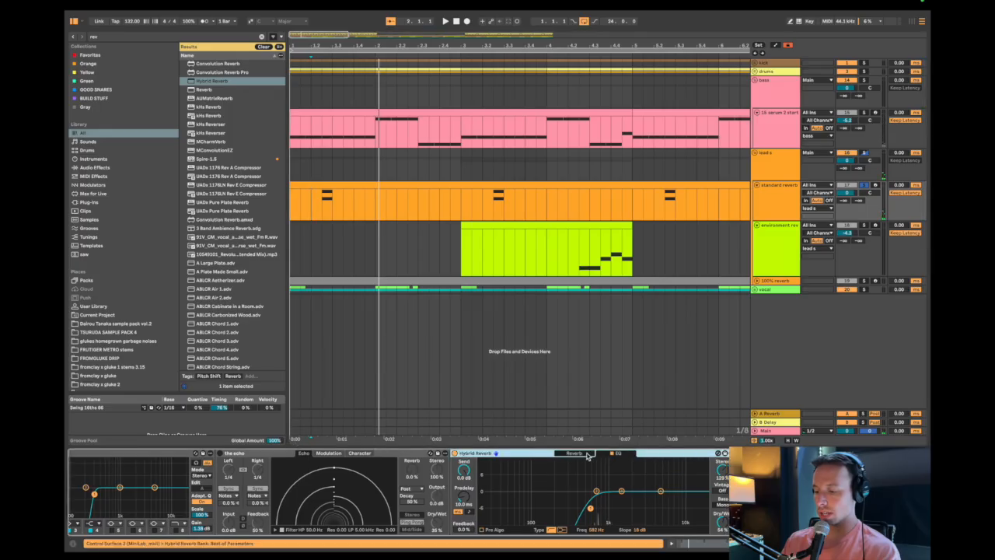
pyautogui.click(575, 454)
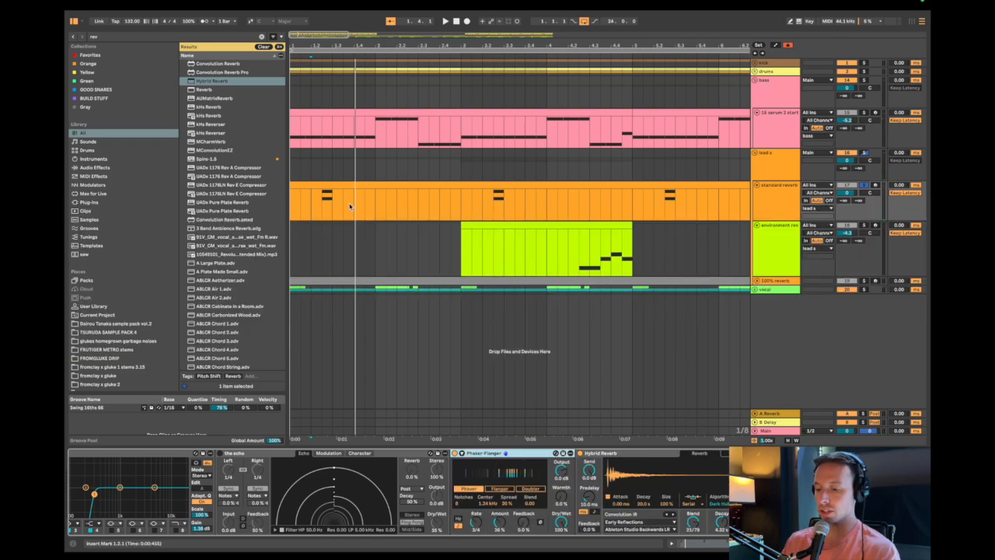
# Replay the first chord of the soloed standard reverb track, and take the Phaser-Flanger out of its chain.
pyautogui.moveTo(324, 203); pyautogui.dragTo(346, 199)
pyautogui.click(311, 201)
pyautogui.press('space')
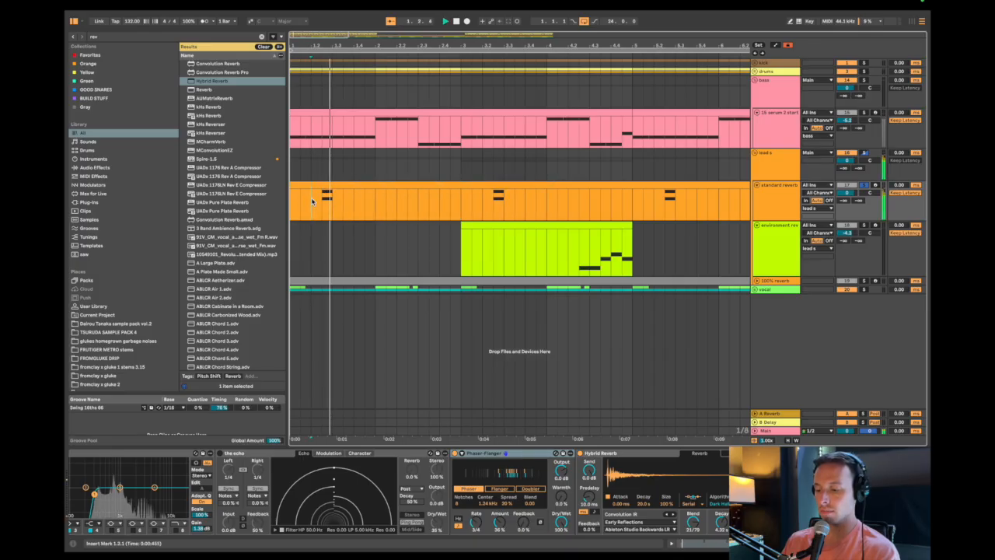
pyautogui.press('space')
pyautogui.press('super+z')
pyautogui.press('space')
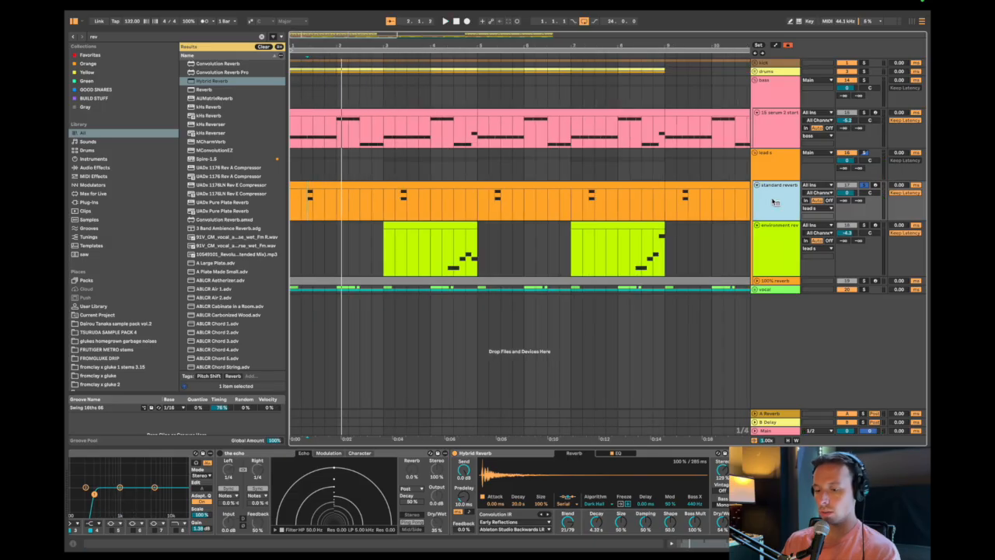
# Bounce the standard reverb track in place, and split out its first chord from 1.2.3 to 3.1.1.
pyautogui.rightClick(774, 202)
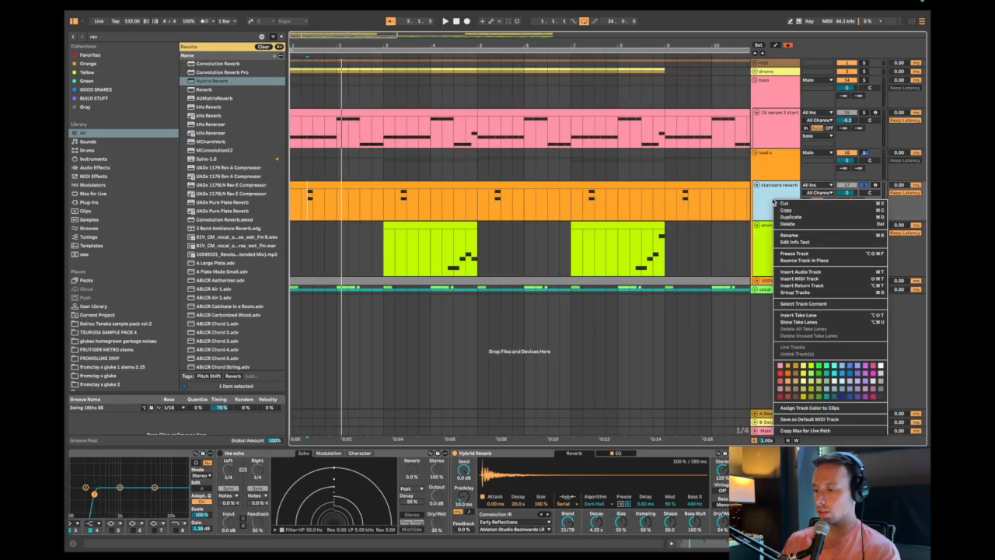
pyautogui.click(793, 265)
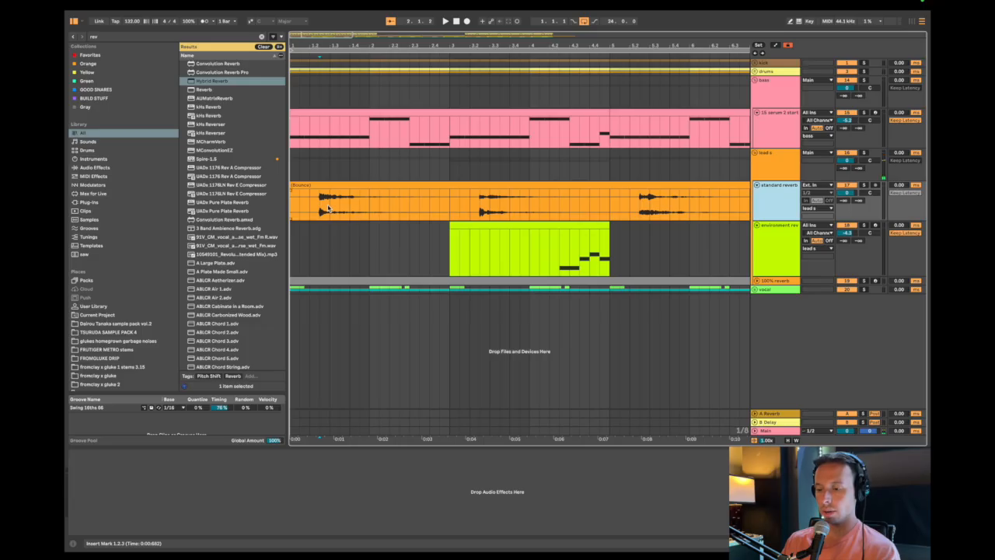
pyautogui.click(319, 204)
pyautogui.click(451, 207)
pyautogui.press('super+e')
# Reverse the split-out chord clip and trim its start to 2.3.1, keeping only the swell up to bar 3.
pyautogui.click(410, 184)
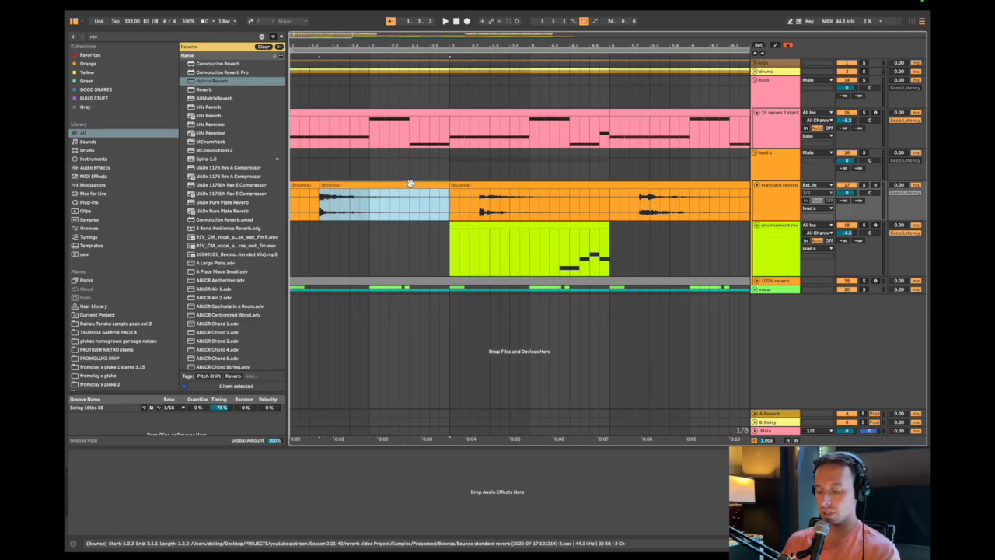
pyautogui.press('r')
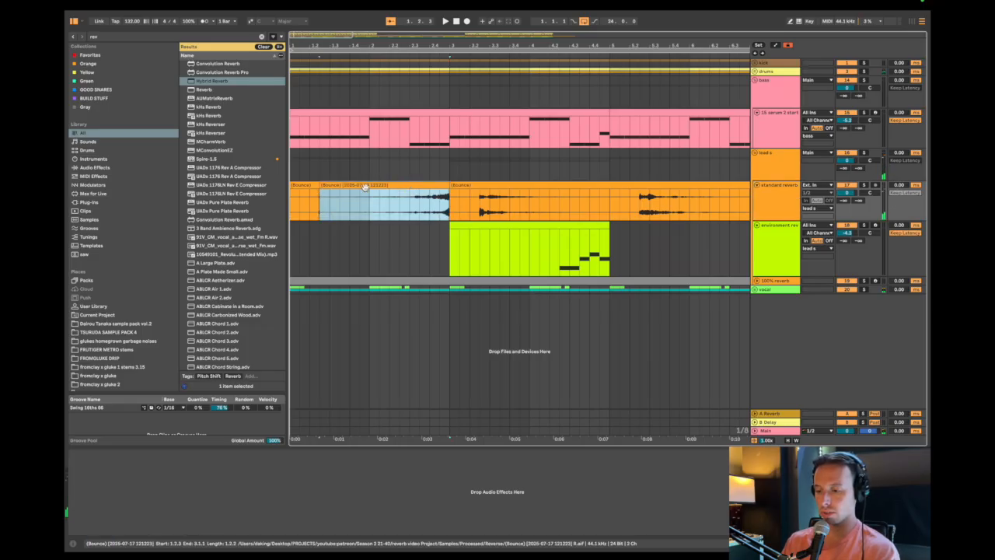
pyautogui.moveTo(318, 190); pyautogui.dragTo(410, 190)
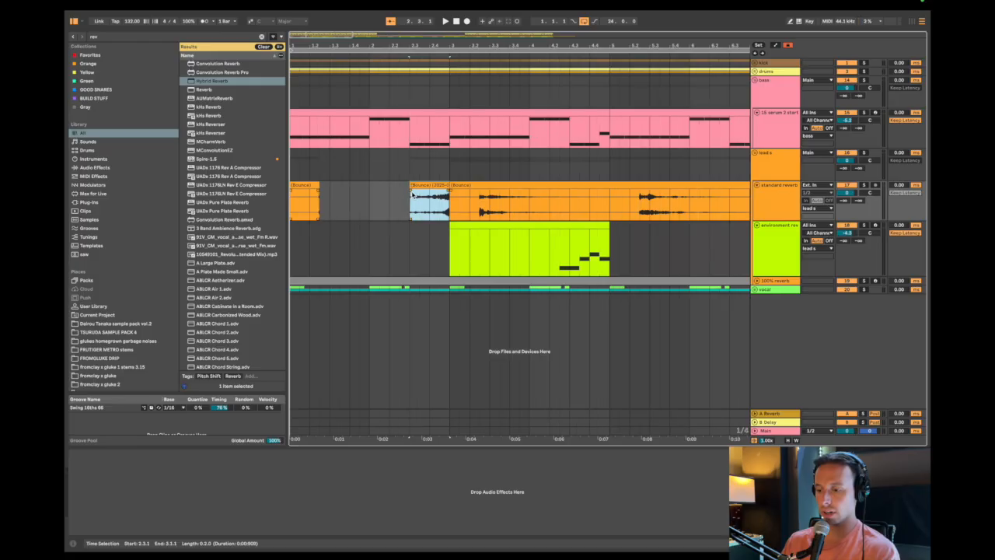
# Give the reversed clip a fade-in and deactivate the bounced clip after it, and play from 1.4.1.
pyautogui.click(354, 202)
pyautogui.scroll(-3, 382, 222)
pyautogui.scroll(5, 365, 231)
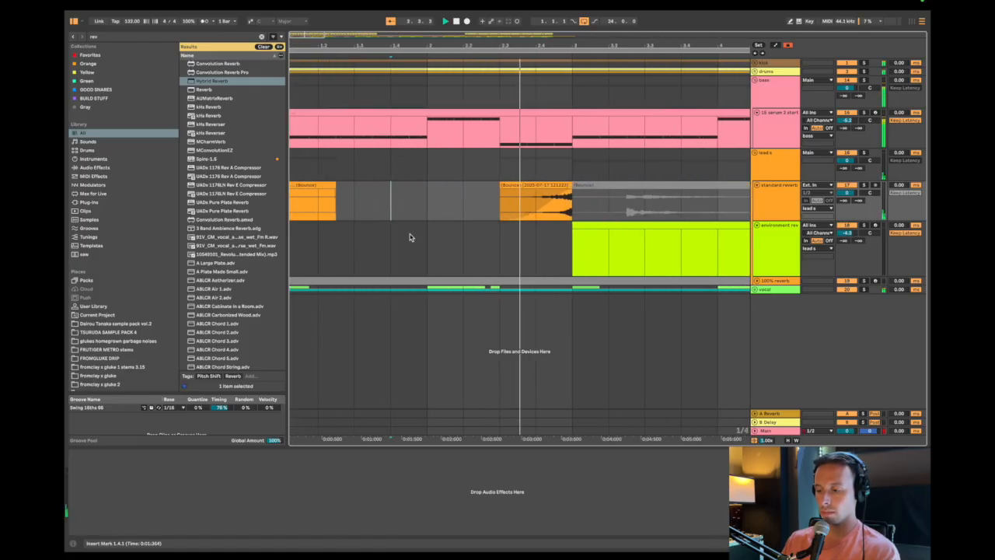
# Duplicate bars 1 and 2 of the standard reverb track into bars 3 and 4.
pyautogui.scroll(-3, 473, 274)
pyautogui.click(446, 212)
pyautogui.hotkey('shift', 'Left')
pyautogui.hotkey('shift', 'Left')
pyautogui.hotkey('shift', 'Left')
pyautogui.hotkey('shift', 'Left')
pyautogui.press('super+d')
# Duplicate bars 1 to 4 of the standard reverb track into bars 5 to 8.
pyautogui.scroll(-3, 445, 211)
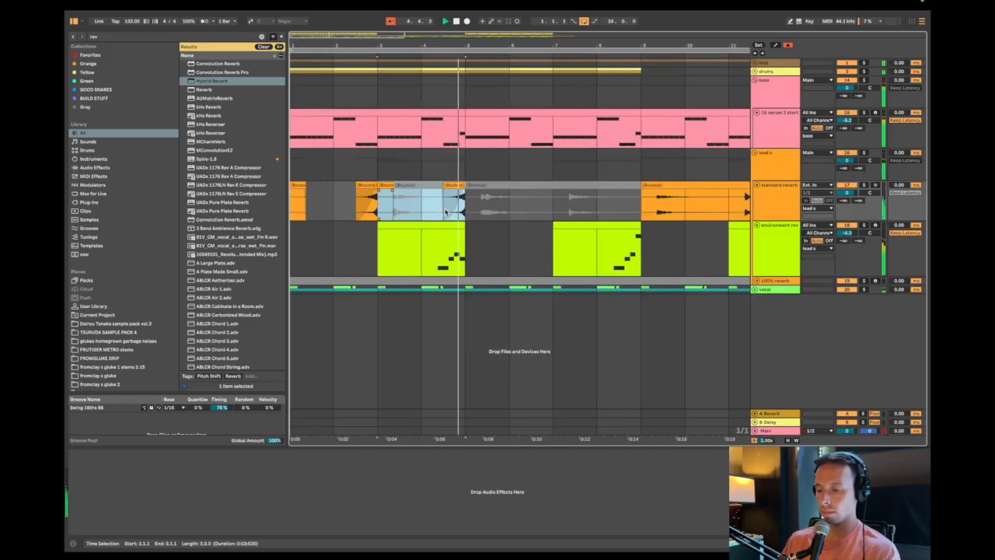
pyautogui.hotkey('shift', 'Left')
pyautogui.hotkey('shift', 'Left')
pyautogui.hotkey('shift', 'Left')
pyautogui.hotkey('shift', 'Left')
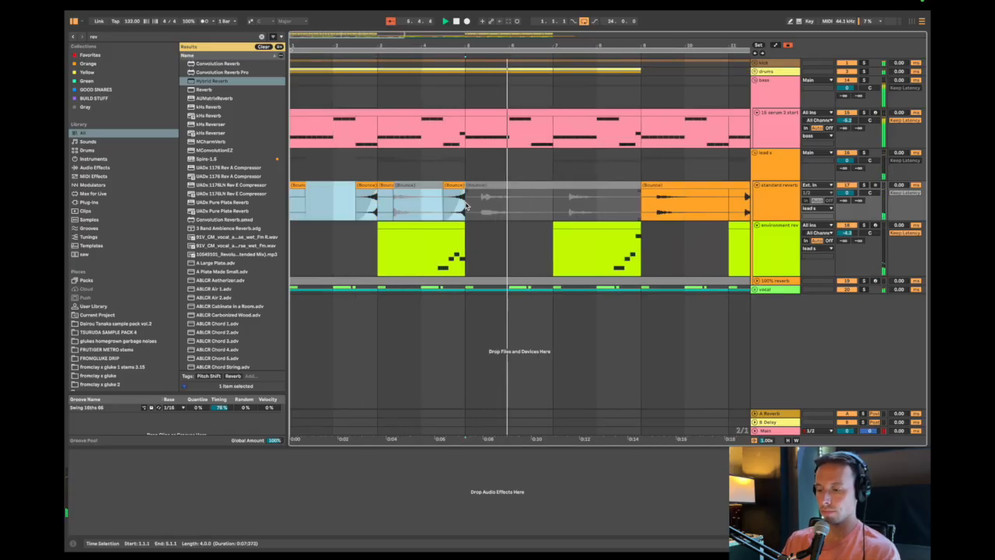
pyautogui.press('super+d')
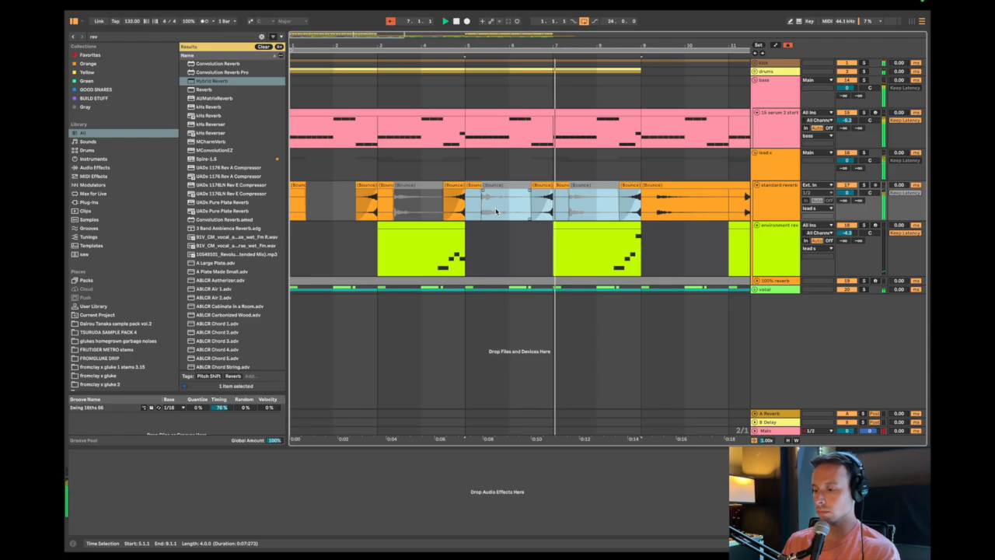
# Inspect the first reversed clip leading into bar 3, and place the insert mark at its start, 2.3.1.
pyautogui.click(365, 204)
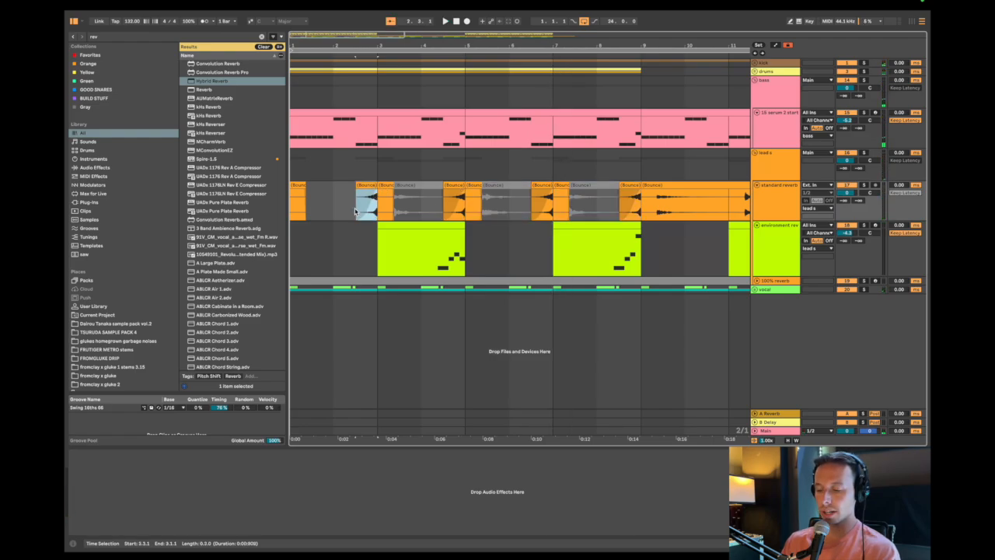
pyautogui.scroll(5, 476, 204)
pyautogui.scroll(-5, 427, 202)
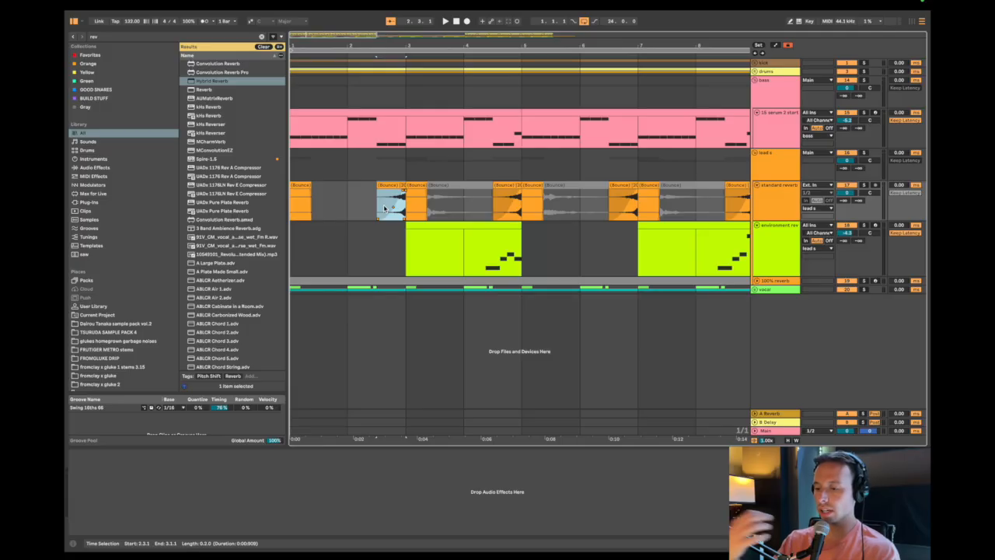
pyautogui.click(395, 206)
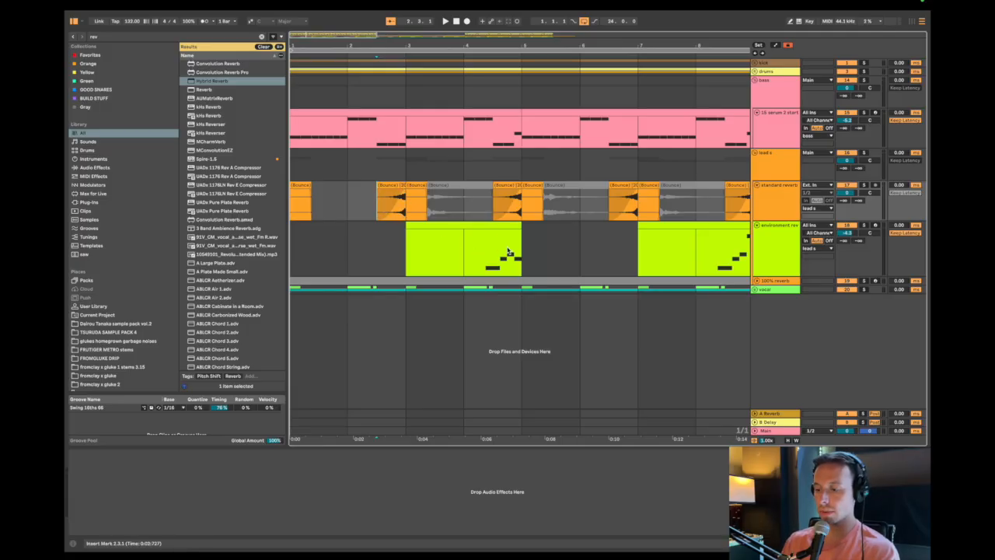
# Narrow the grid and play the melody at the end of the first environment reverb clip in solo.
pyautogui.click(476, 247)
pyautogui.press('super+1')
pyautogui.press('super+1')
pyautogui.click(476, 248)
pyautogui.press('space')
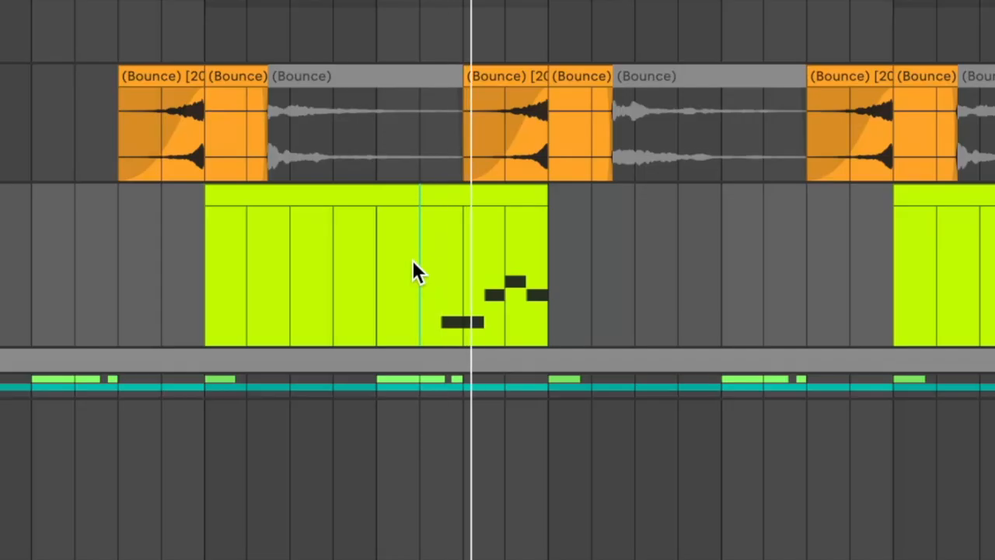
pyautogui.press('space')
# Open the environment reverb track's Serum 2 and set Oscillator A's warp mode to Tube distortion.
pyautogui.click(411, 259)
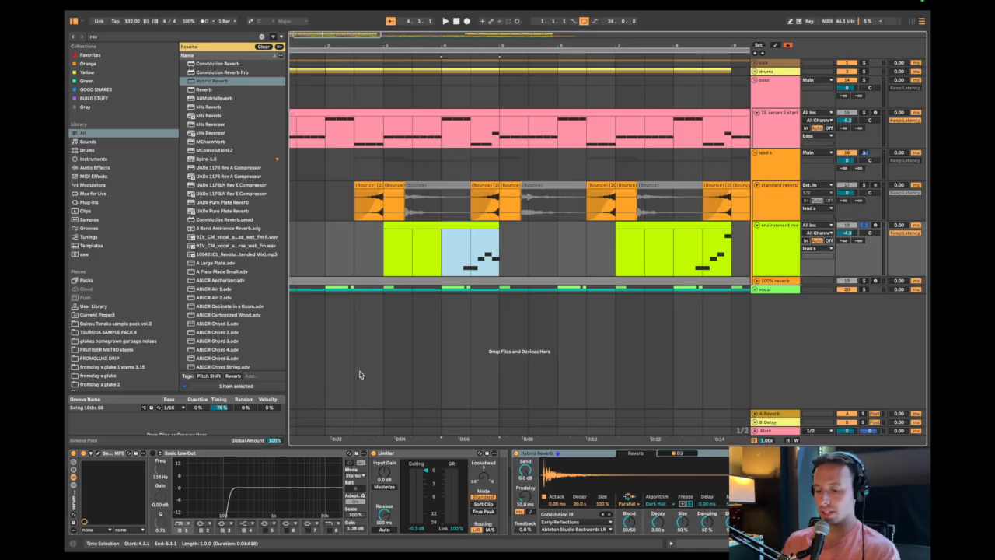
pyautogui.press('alt+super+p')
pyautogui.click(268, 250)
pyautogui.moveTo(304, 302)
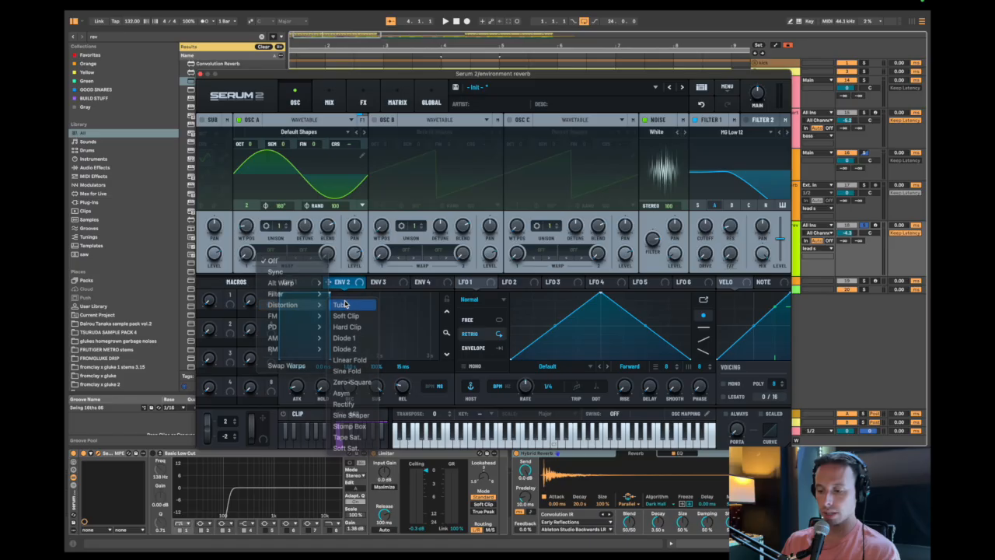
pyautogui.click(341, 305)
# Play the melody, switch off Serum 2's Filter 1 and bring Oscillator A's Tube warp amount down to a low setting.
pyautogui.moveTo(252, 232); pyautogui.dragTo(264, 187)
pyautogui.press('space')
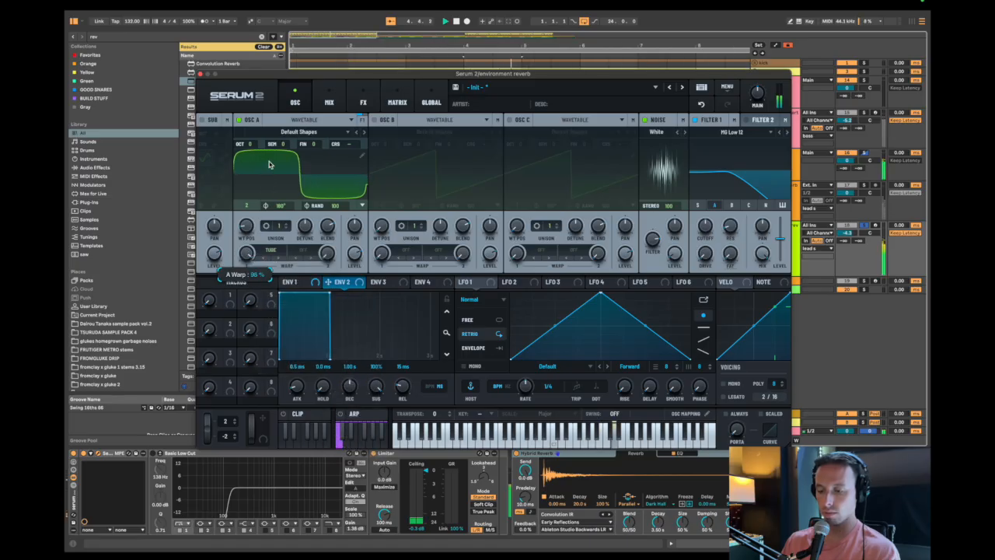
pyautogui.click(698, 120)
pyautogui.moveTo(261, 251); pyautogui.dragTo(247, 288)
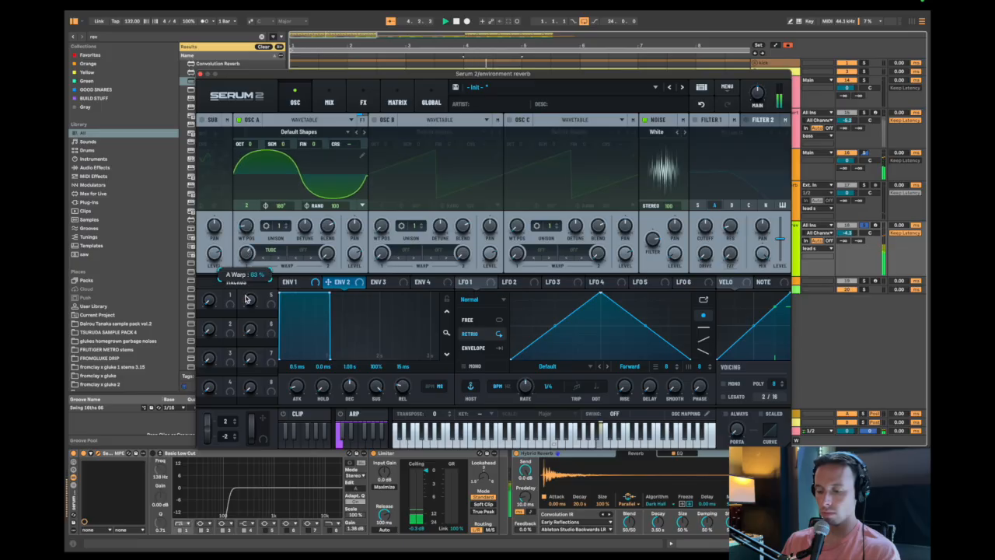
pyautogui.moveTo(246, 335); pyautogui.dragTo(243, 366)
# Raise the low cut in the environment reverb track's Hybrid Reverb EQ to about 800 Hz and play the result.
pyautogui.click(571, 457)
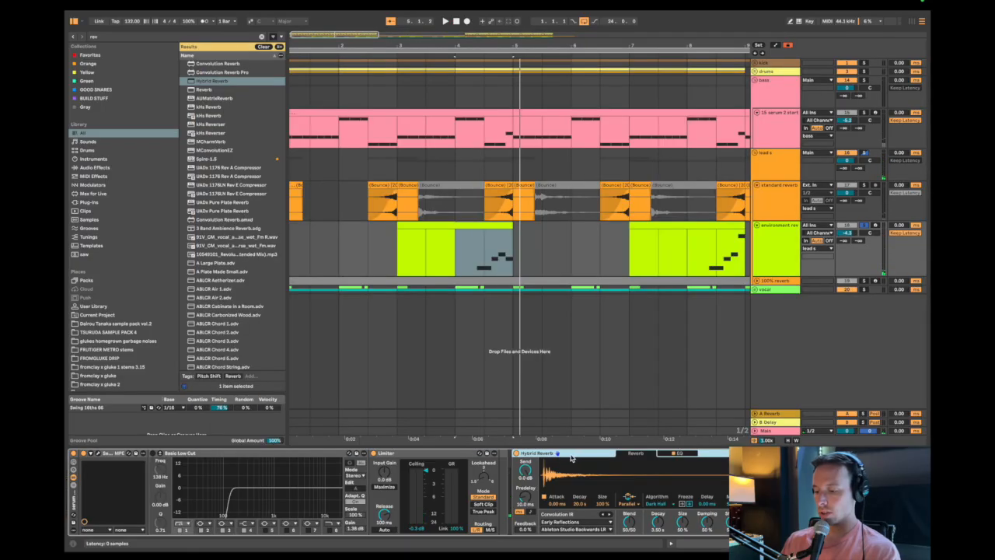
pyautogui.click(689, 454)
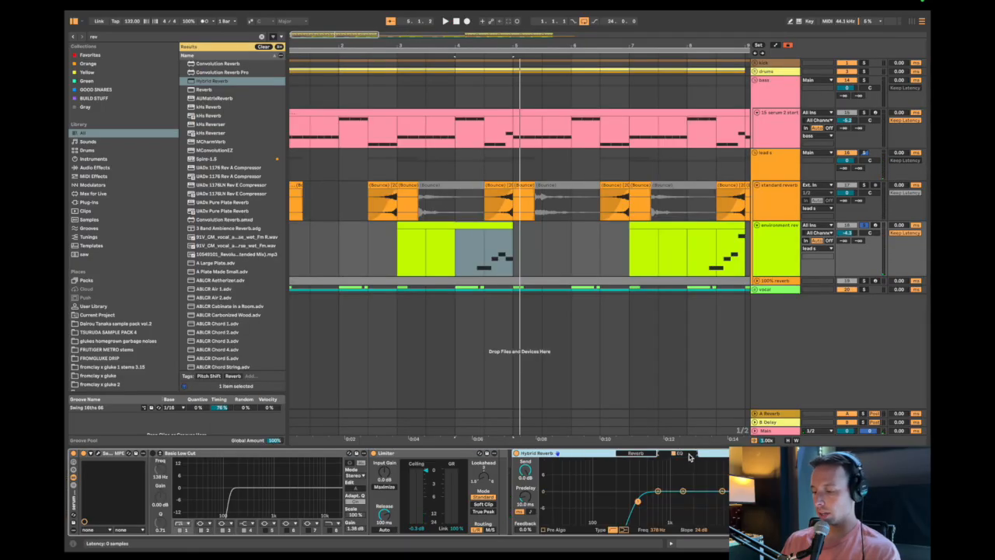
pyautogui.moveTo(636, 504); pyautogui.dragTo(662, 504)
pyautogui.press('space')
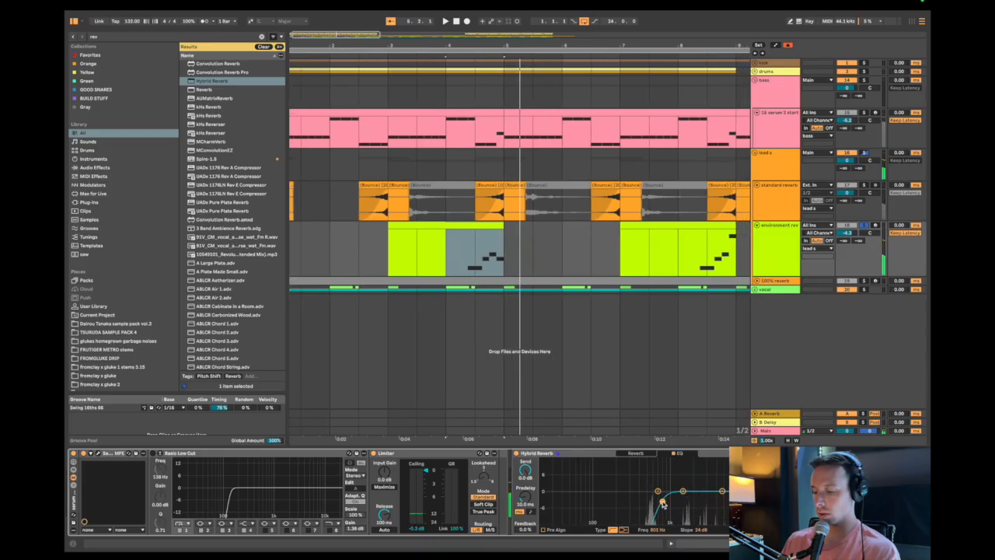
# Set the Hybrid Reverb's algorithm decay to 11.6 s and size to 76%, and play it with the full mix.
pyautogui.click(633, 454)
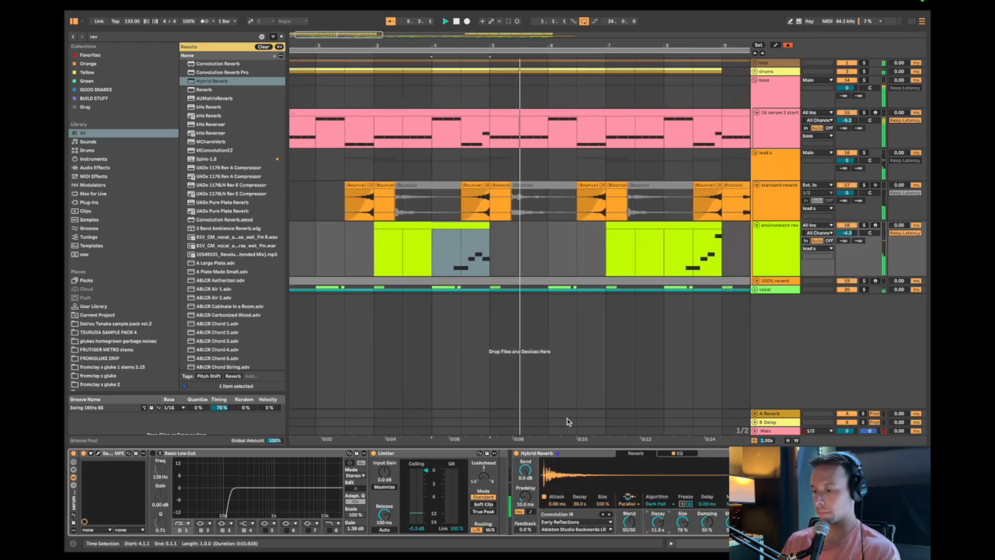
pyautogui.scroll(-3, 569, 421)
pyautogui.press('space')
pyautogui.press('space')
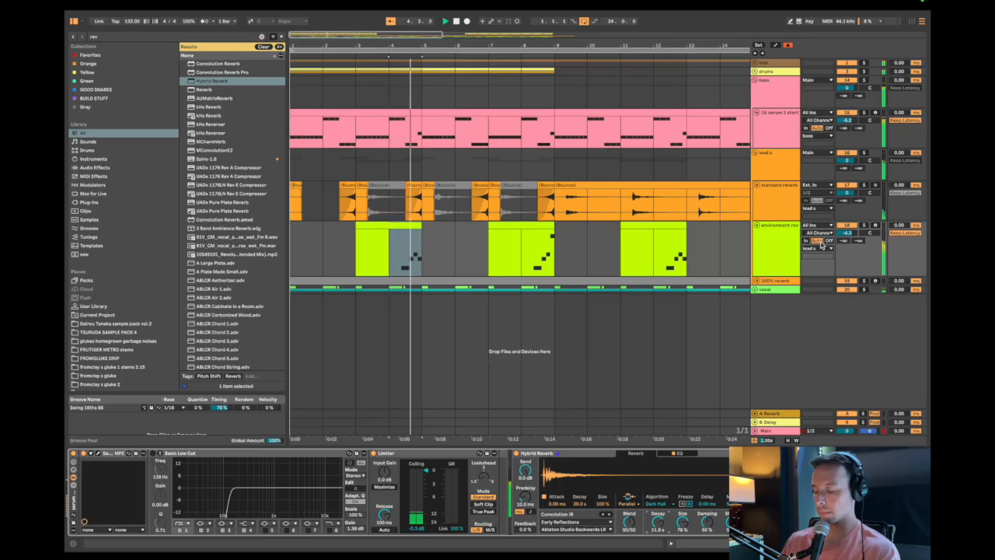
# Bounce the environment reverb track in place.
pyautogui.click(788, 251)
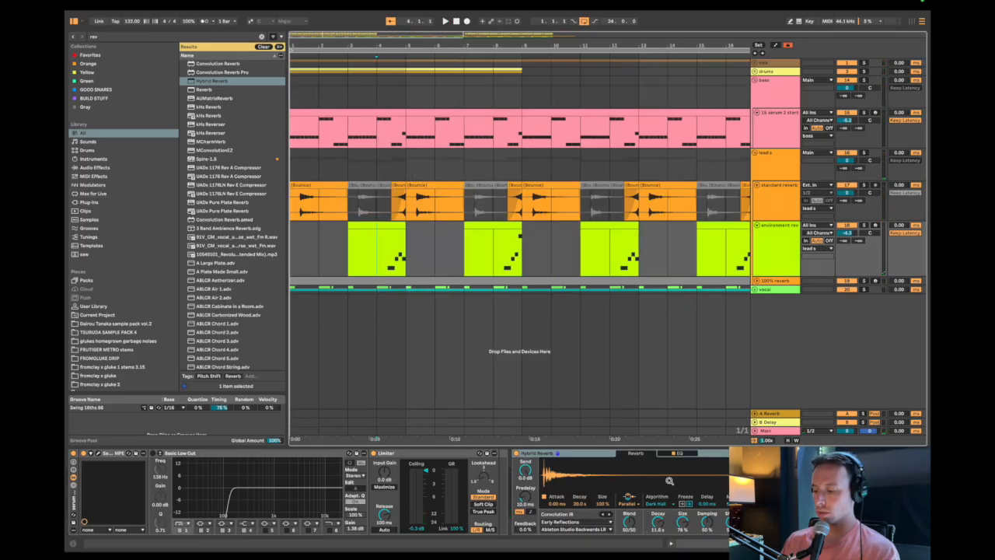
pyautogui.rightClick(774, 248)
pyautogui.click(788, 310)
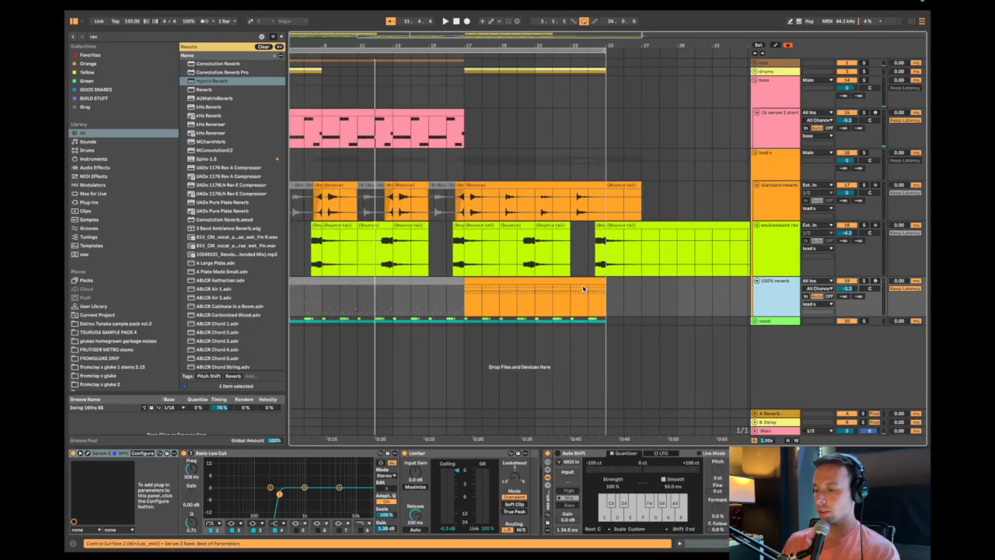
# Delete the bounced tails after bar 25 on the standard reverb and environment reverb tracks.
pyautogui.click(608, 205)
pyautogui.hotkey('shift', 'Down')
pyautogui.hotkey('shift', 'Right')
pyautogui.hotkey('shift', 'Right')
pyautogui.press('Delete')
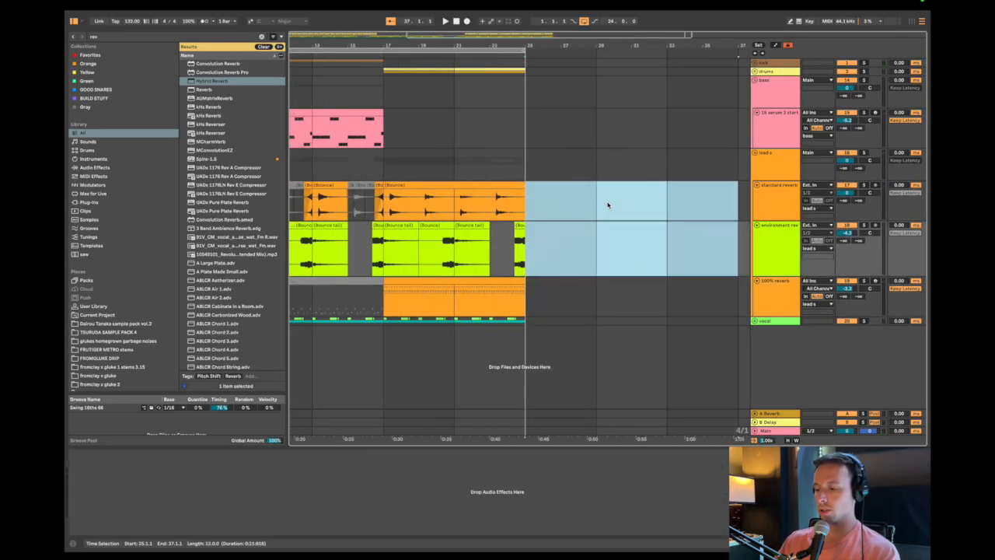
# Play the 100% reverb track in solo and inspect the notes and groove of its clip at bar 17.
pyautogui.hscroll(-3, 606, 204)
pyautogui.scroll(3, 550, 235)
pyautogui.click(440, 296)
pyautogui.click(448, 282)
pyautogui.press('space')
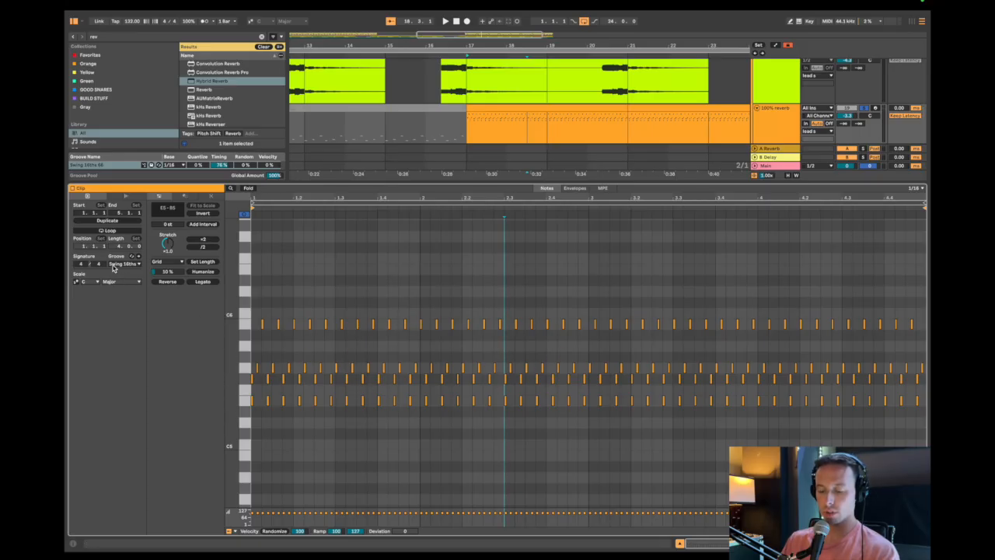
pyautogui.hotkey('shift', 'Tab')
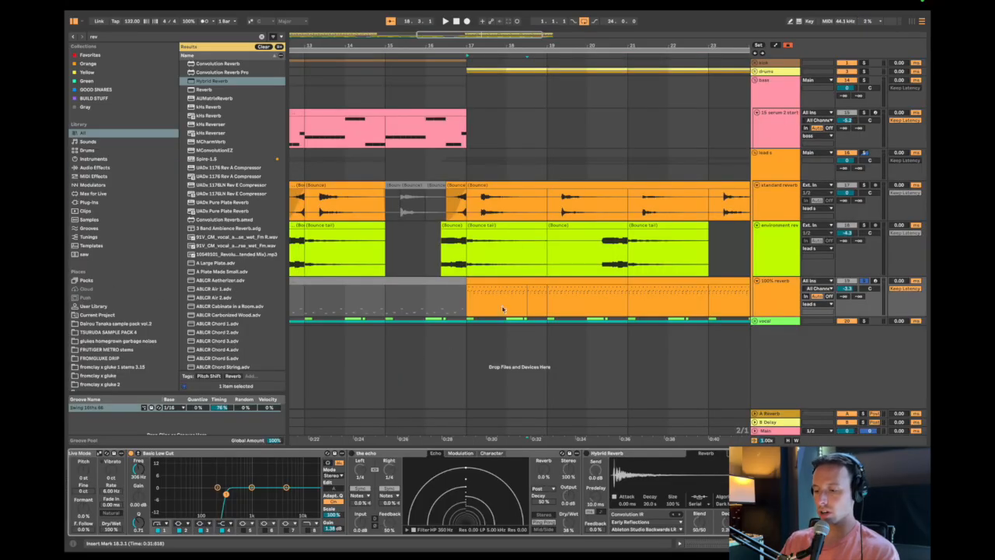
# Collapse the echo and Hybrid Reverb on the 100% reverb track and add a fully wet Reverb with both input cuts on and 1.84 s decay.
pyautogui.moveTo(469, 285); pyautogui.dragTo(560, 302)
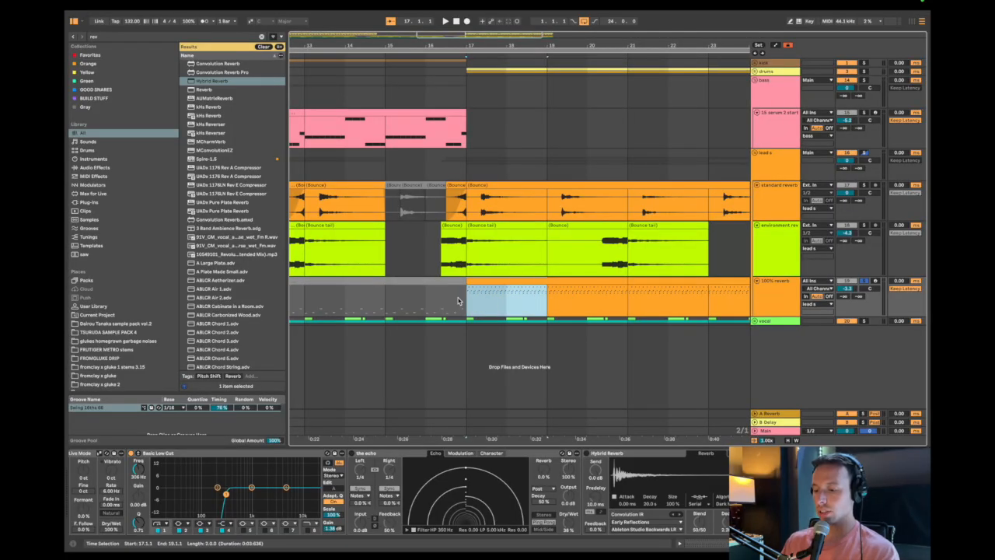
pyautogui.doubleClick(615, 454)
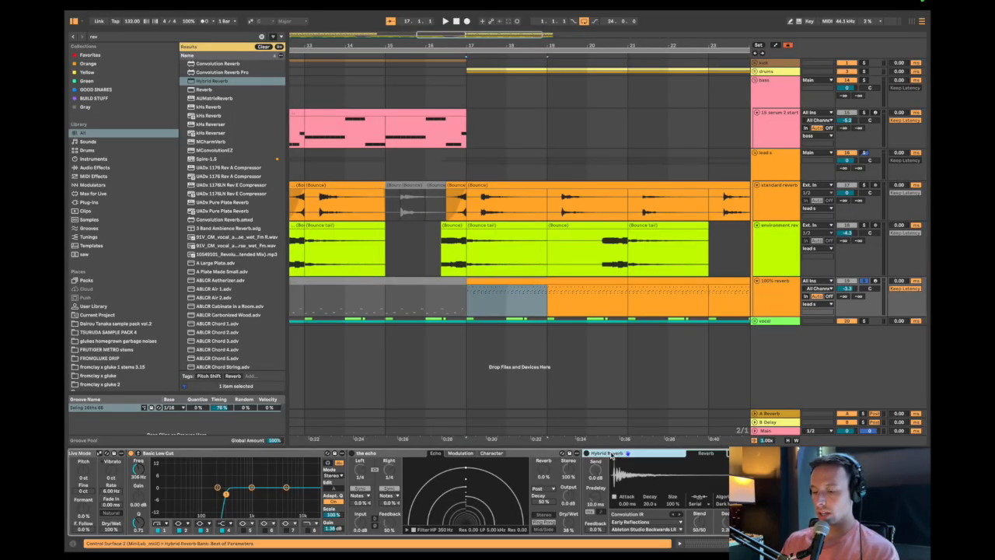
pyautogui.doubleClick(545, 453)
pyautogui.press('super+f')
pyautogui.press('Down')
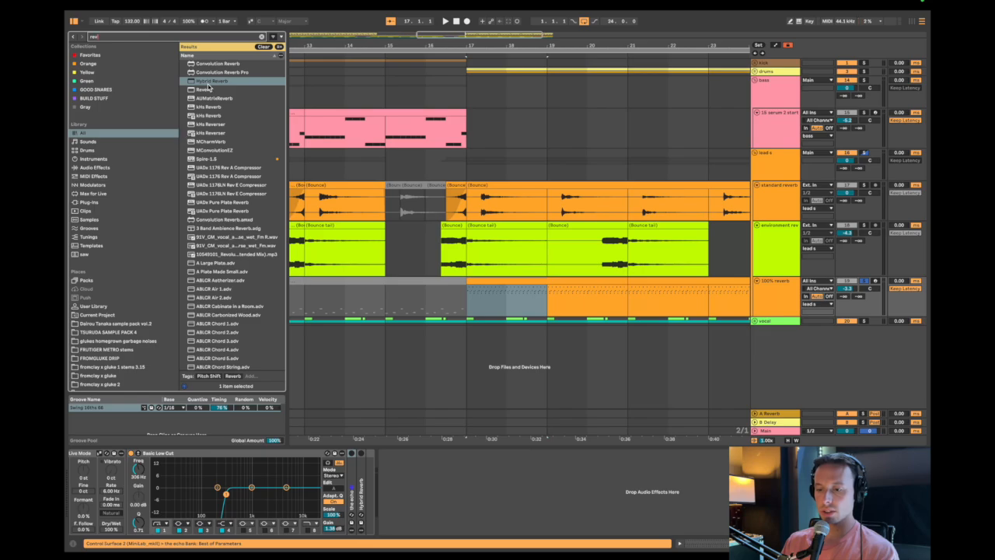
pyautogui.press('Return')
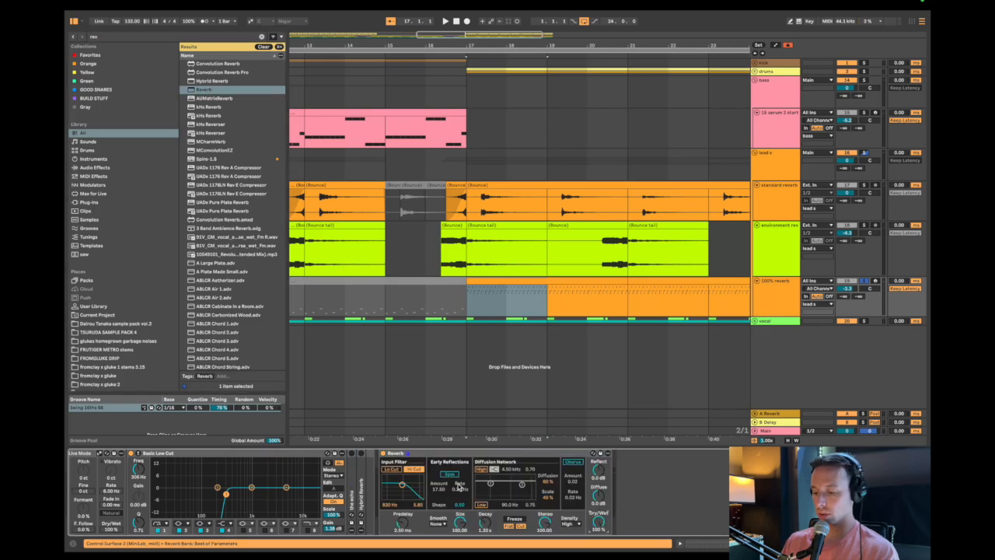
pyautogui.press('space')
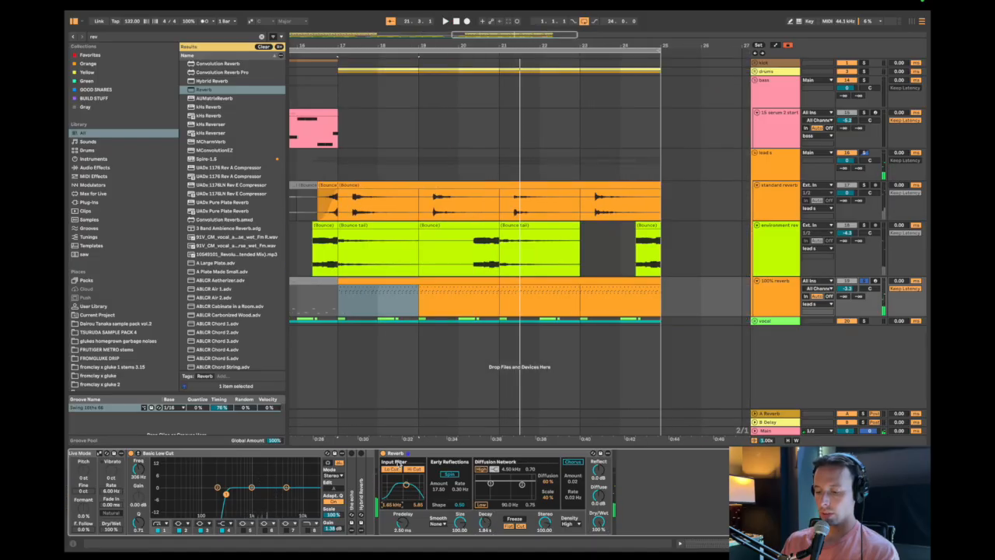
# Bounce the 100% reverb track in place and put the insert mark at the bounced audio's start, 17.1.1.
pyautogui.rightClick(762, 301)
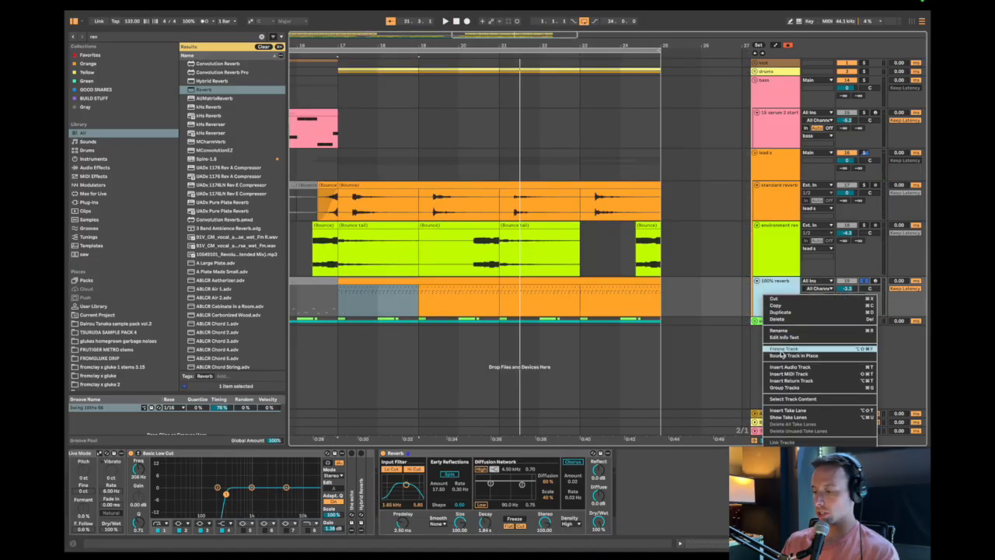
pyautogui.click(782, 358)
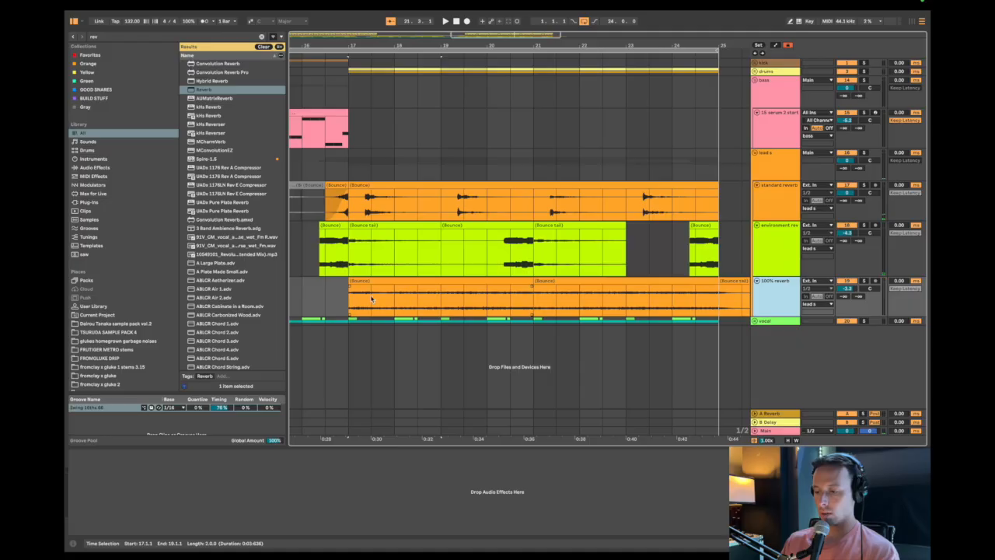
pyautogui.moveTo(373, 297); pyautogui.dragTo(626, 303)
pyautogui.scroll(3, 411, 304)
pyautogui.hscroll(-5, 412, 304)
pyautogui.click(437, 301)
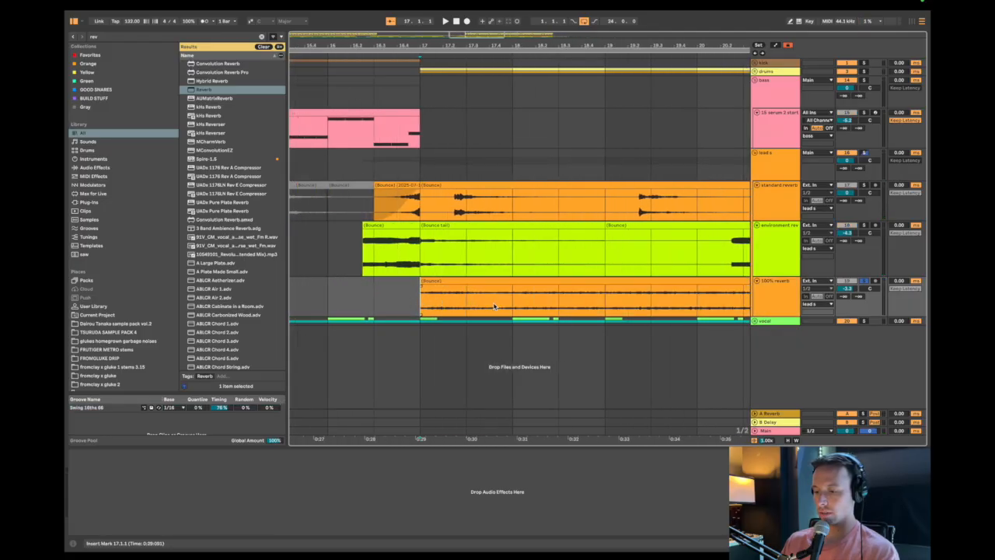
# Audition several spots in bars 17 and 18 of the bounced 100% reverb audio to find a steady slice.
pyautogui.press('space')
pyautogui.click(529, 305)
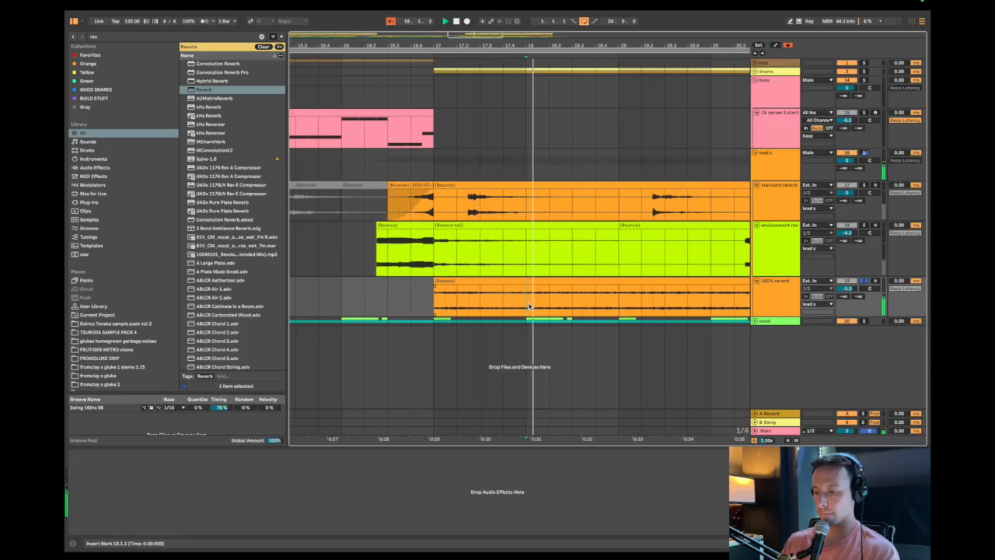
pyautogui.press('space')
pyautogui.press('space')
pyautogui.click(529, 306)
pyautogui.click(529, 305)
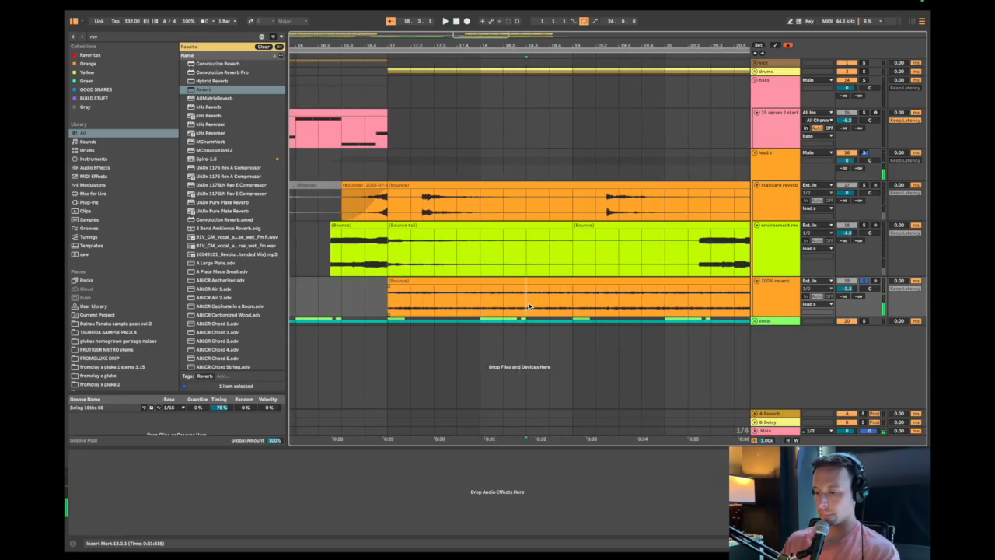
pyautogui.press('space')
pyautogui.press('space')
pyautogui.press('space')
pyautogui.press('space')
pyautogui.press('space')
# Take the one-beat slice at 18.3.1 on the 100% reverb track and repeat it across bars 17 and 18.
pyautogui.moveTo(529, 306); pyautogui.dragTo(509, 303)
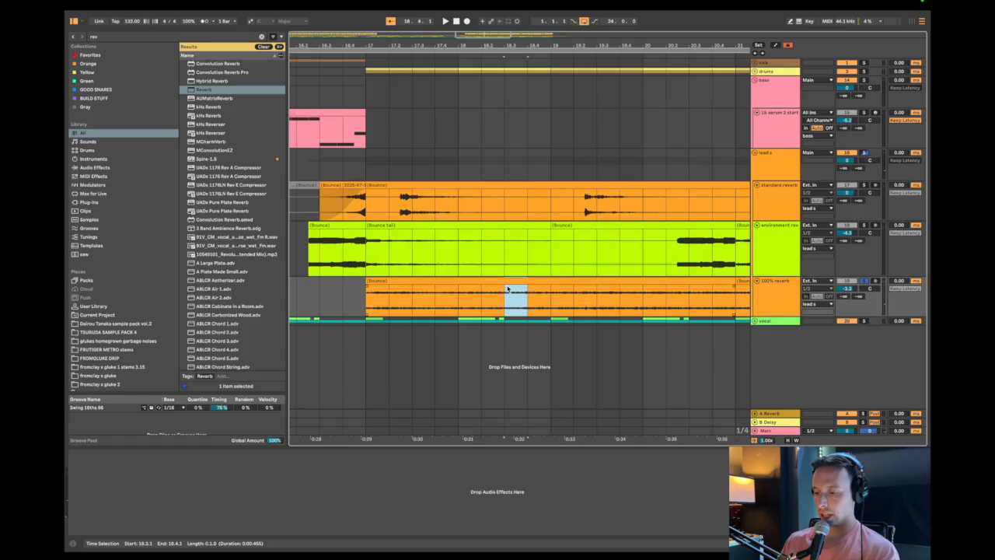
pyautogui.press('super+d')
pyautogui.press('super+d')
pyautogui.press('super+d')
pyautogui.press('super+d')
pyautogui.press('super+d')
pyautogui.press('super+d')
pyautogui.press('super+d')
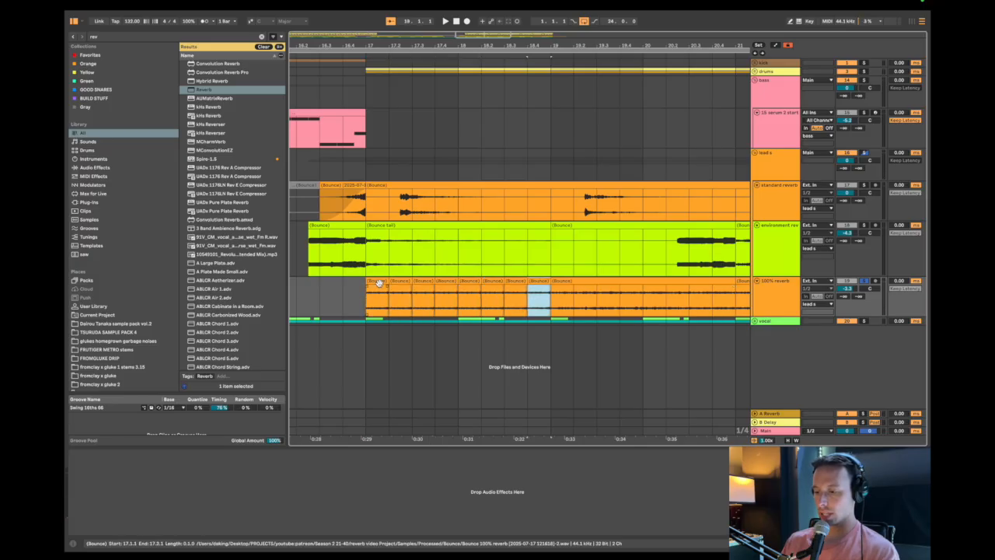
# Duplicate the two bars of repeated slices until they fill the 100% reverb track up to bar 25.
pyautogui.keyDown('shift'); pyautogui.click(378, 282); pyautogui.keyUp('shift')
pyautogui.press('space')
pyautogui.press('super+d')
pyautogui.press('super+d')
pyautogui.scroll(-5, 405, 302)
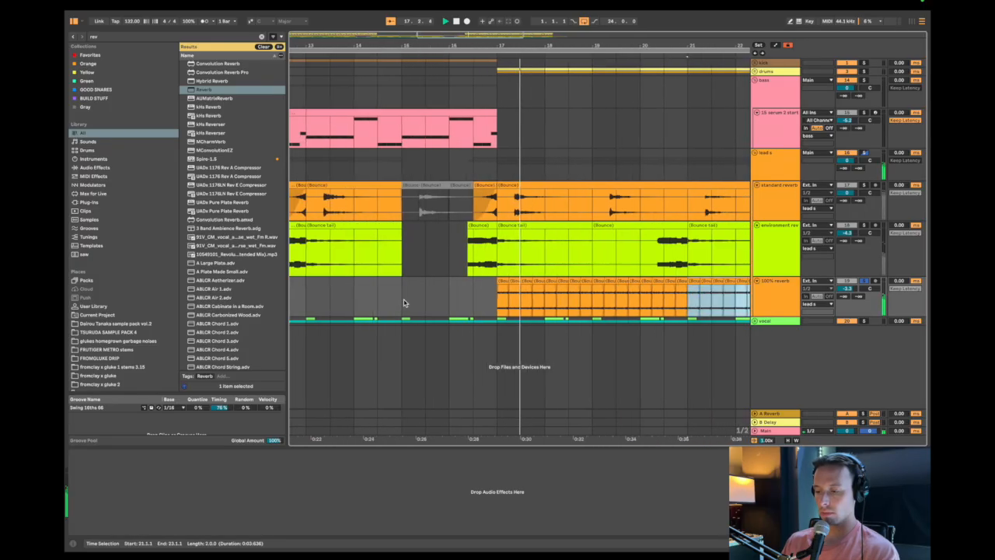
pyautogui.press('super+d')
# Build a chain of EQ Eight, Erosion in Wide Noise mode and a second EQ Eight on the 100% reverb track.
pyautogui.click(773, 294)
pyautogui.press('super+f')
pyautogui.write('eq eigh')
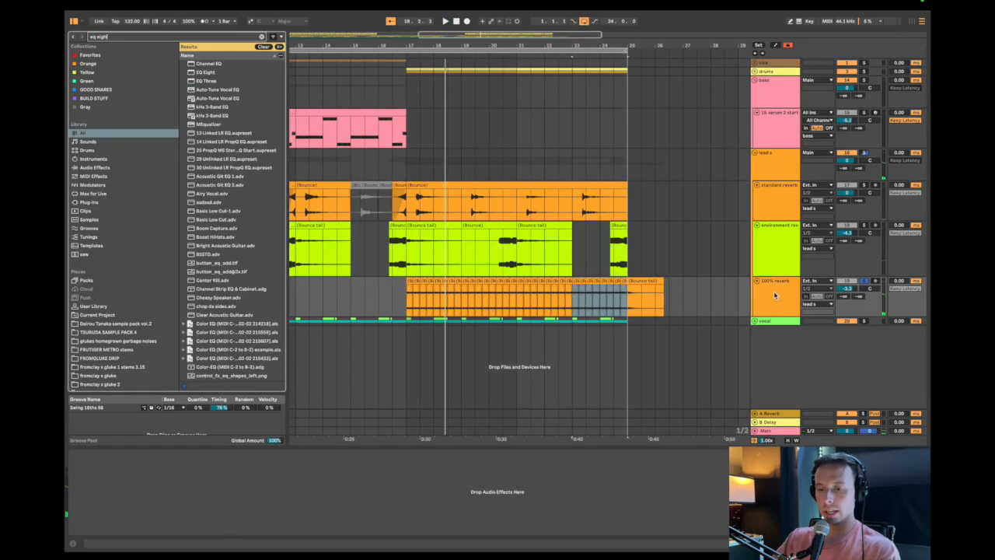
pyautogui.press('Return')
pyautogui.press('super+f')
pyautogui.write('erosi')
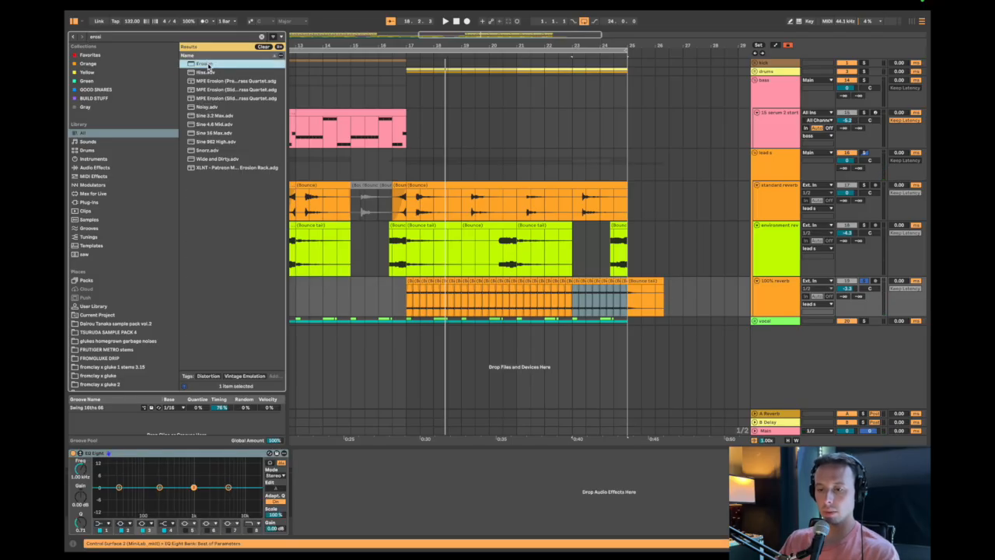
pyautogui.press('Return')
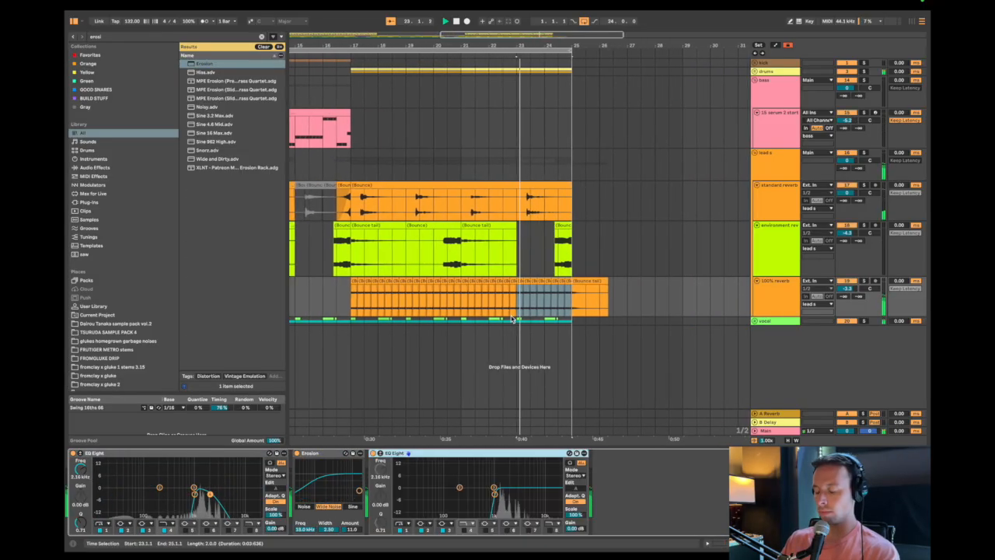
pyautogui.hscroll(-2, 435, 305)
pyautogui.click(394, 299)
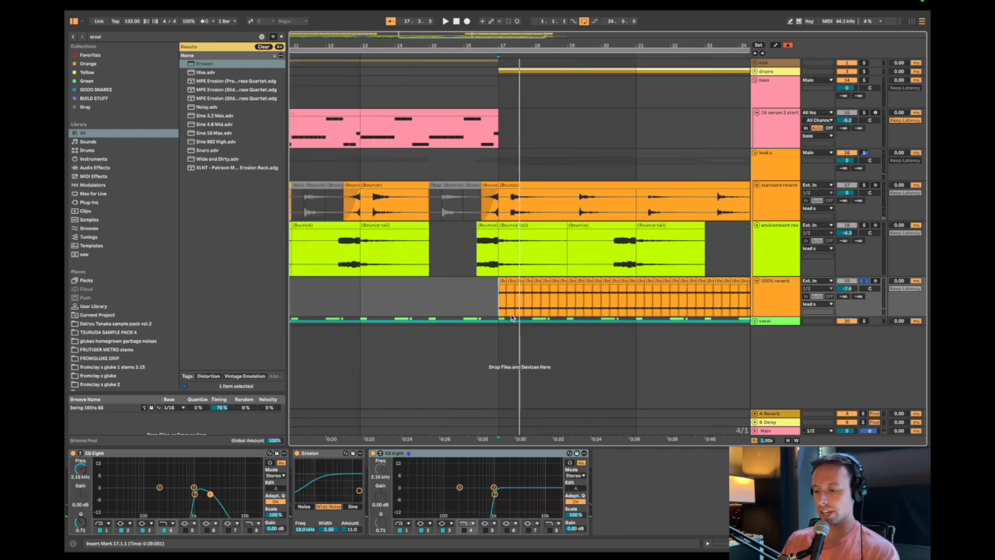
# Delete the bounce tail after bar 25 on the 100% reverb track.
pyautogui.hscroll(1, 512, 317)
pyautogui.hscroll(2, 482, 306)
pyautogui.press('-')
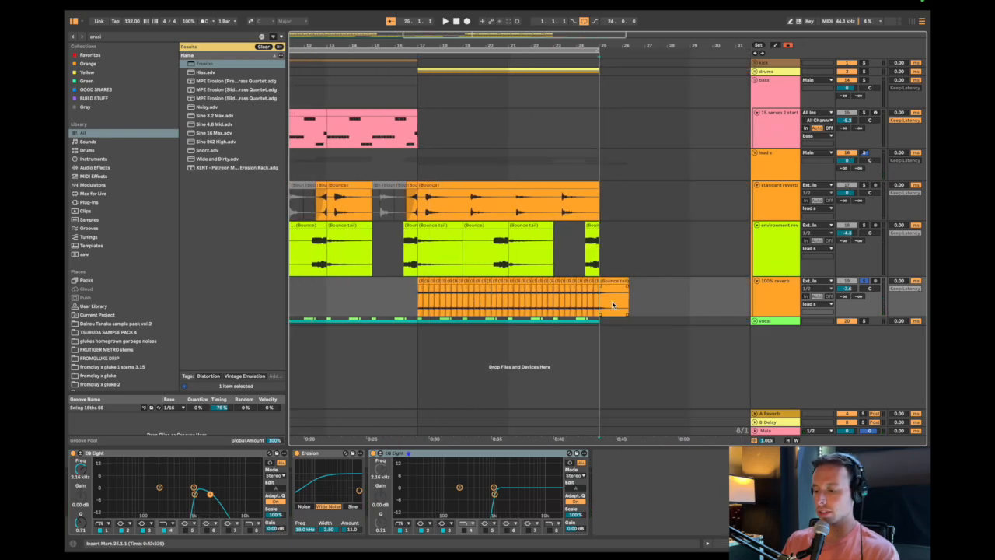
pyautogui.hotkey('shift', 'Right')
pyautogui.press('Delete')
# Play the transition into bar 17 with the other tracks and lower the 100% reverb track's volume to -11.4 dB.
pyautogui.hscroll(-2, 498, 305)
pyautogui.moveTo(469, 305); pyautogui.dragTo(669, 299)
pyautogui.click(476, 298)
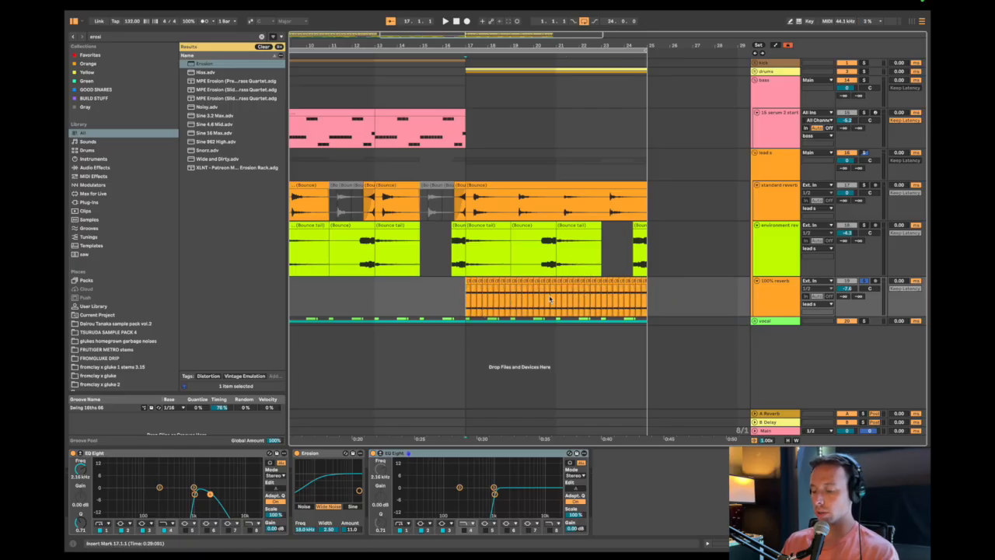
pyautogui.hscroll(-2, 477, 295)
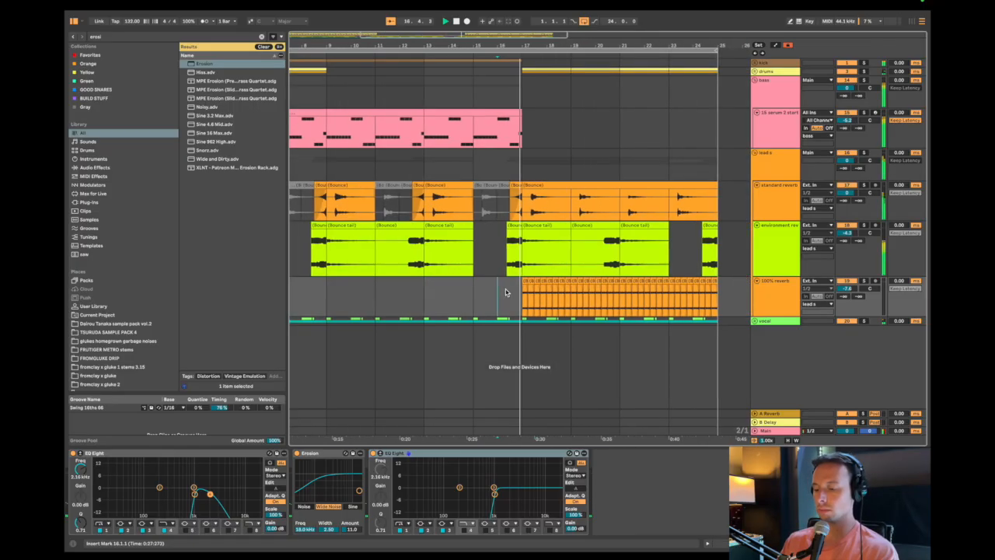
pyautogui.click(506, 204)
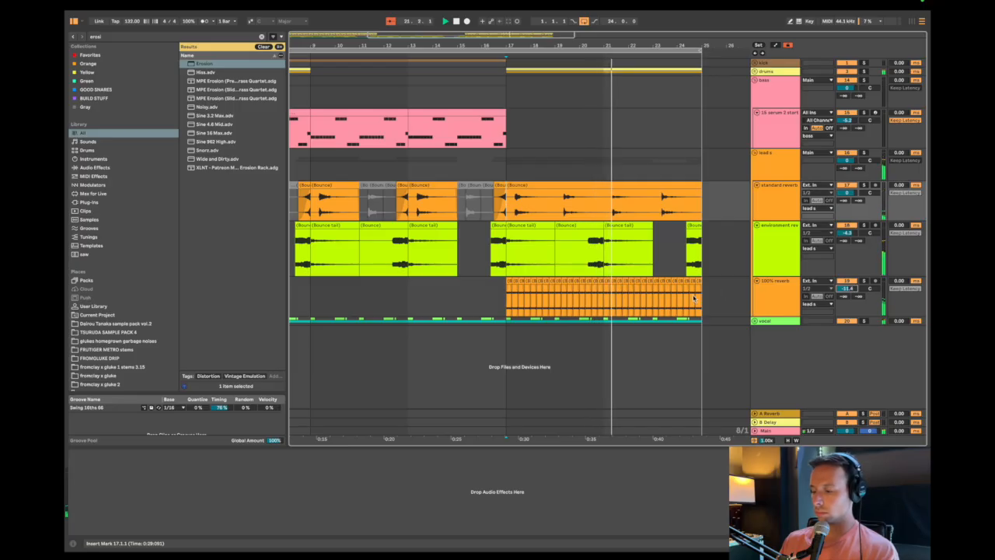
# Copy the repeated slices on the 100% reverb track so they also fill bars 9 to 17.
pyautogui.click(568, 293)
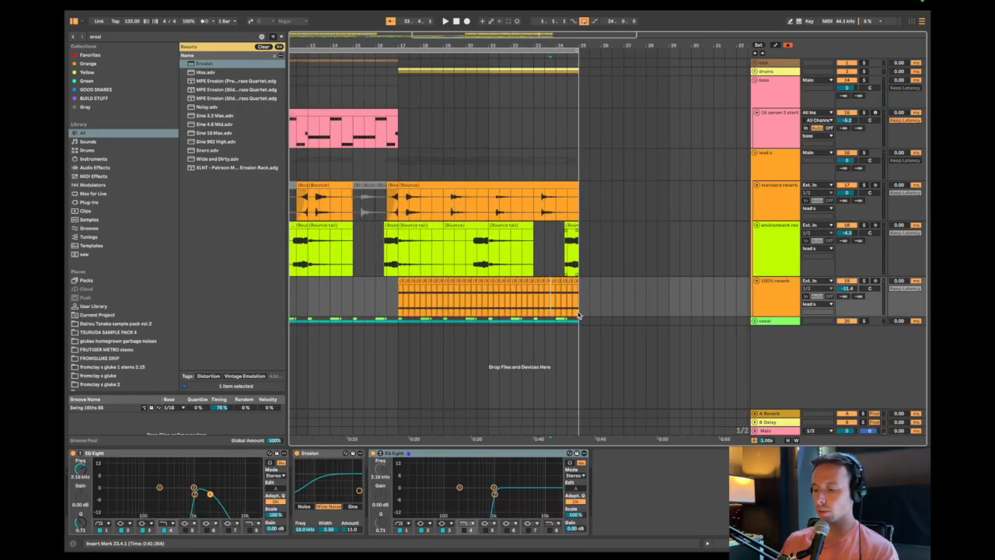
pyautogui.scroll(10, 580, 291)
pyautogui.click(559, 282)
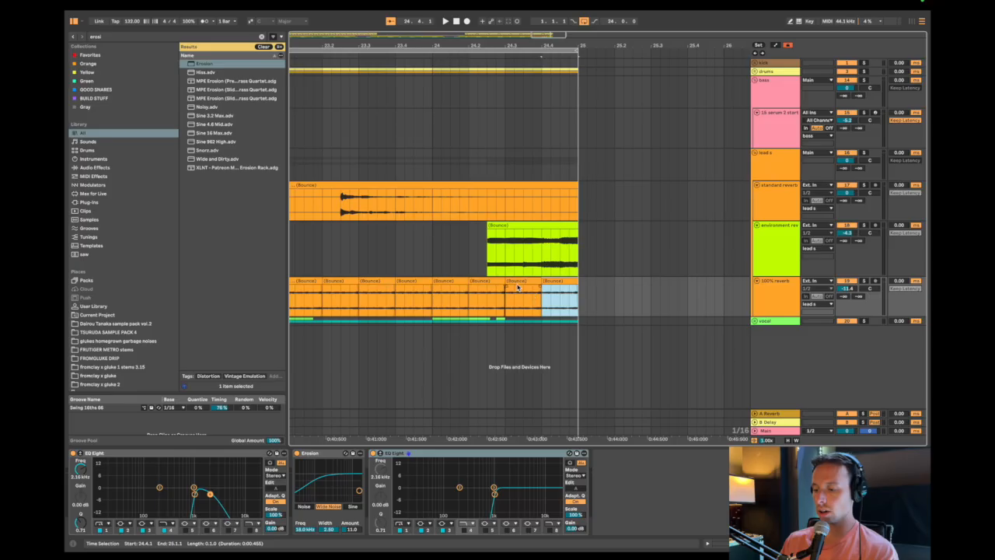
pyautogui.scroll(-2, 522, 298)
pyautogui.scroll(-5, 521, 298)
pyautogui.moveTo(381, 294); pyautogui.dragTo(591, 295)
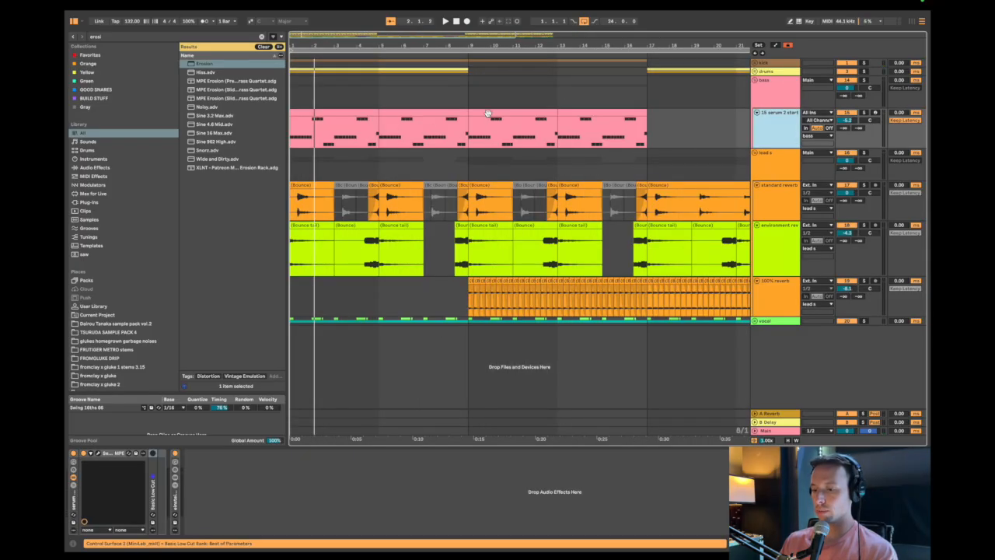
# Add a Hybrid Reverb to the Serum bass track and set its EQ low cut to 440 Hz with a 24 dB slope.
pyautogui.press('super+f')
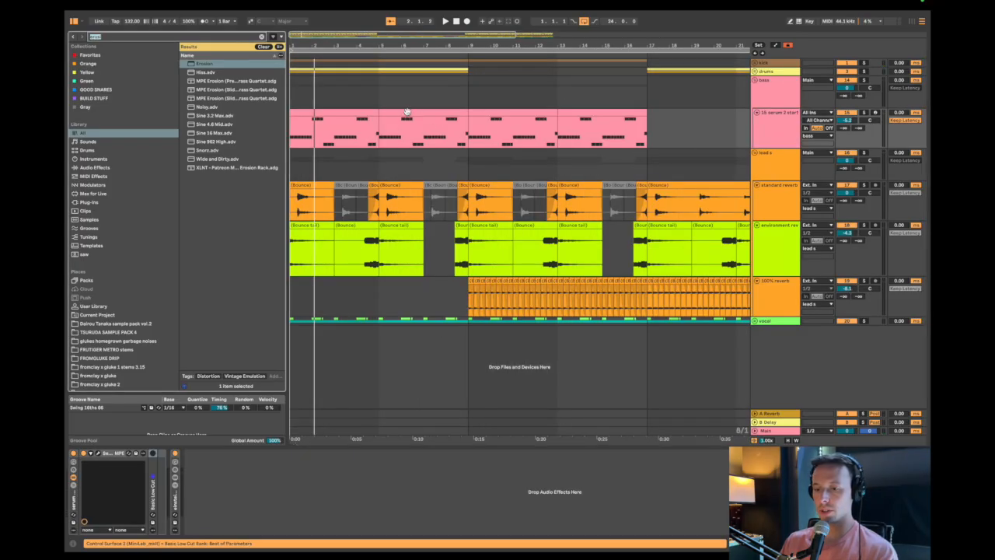
pyautogui.write('rev')
pyautogui.doubleClick(222, 82)
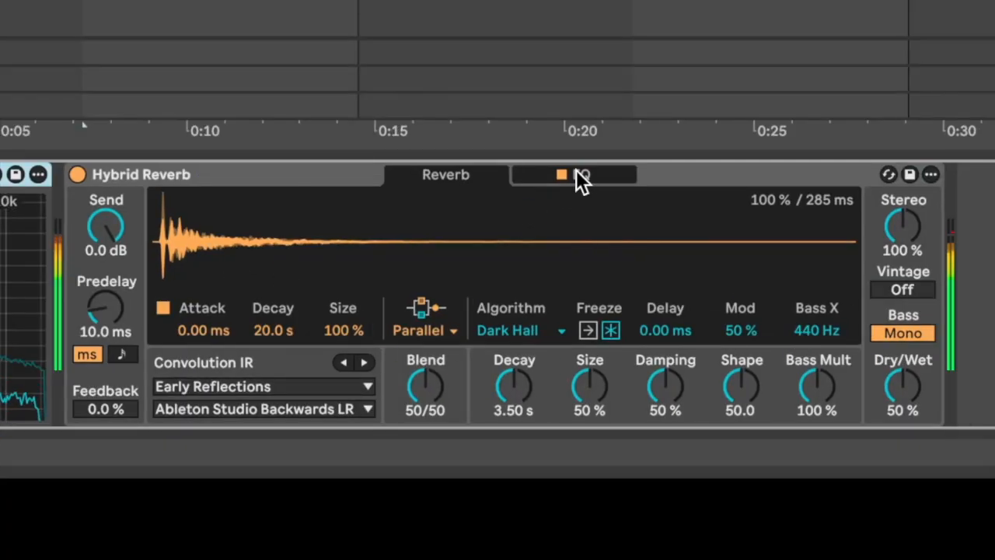
pyautogui.click(579, 176)
pyautogui.moveTo(296, 364); pyautogui.dragTo(467, 321)
pyautogui.click(449, 173)
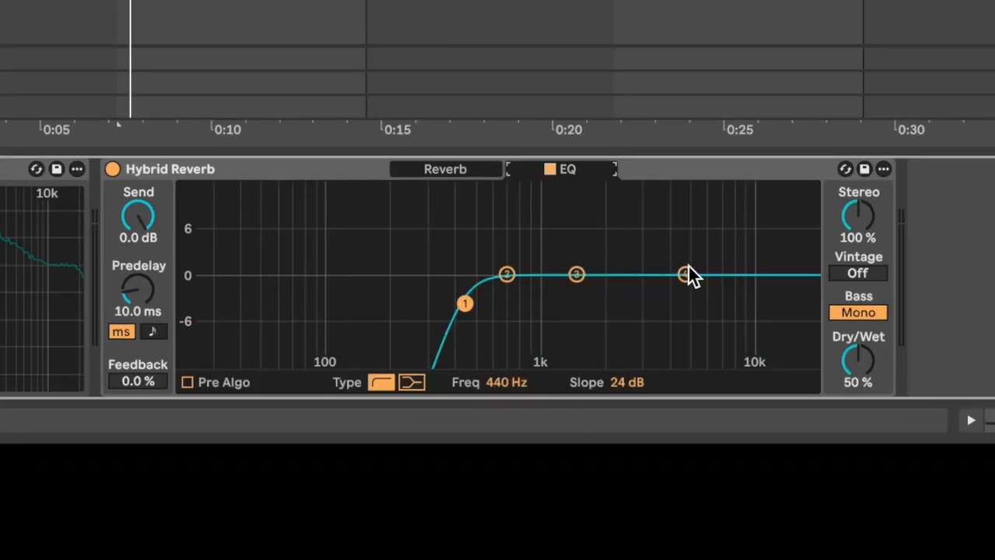
# Turn band 4 of the Hybrid Reverb's EQ into a high cut with a 6 dB slope and adjust its frequency.
pyautogui.click(685, 274)
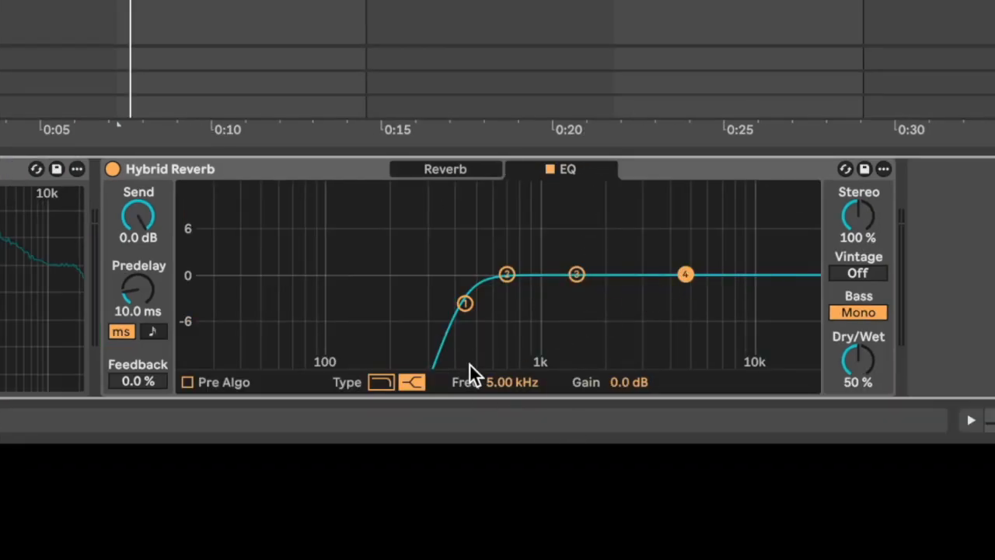
pyautogui.click(380, 382)
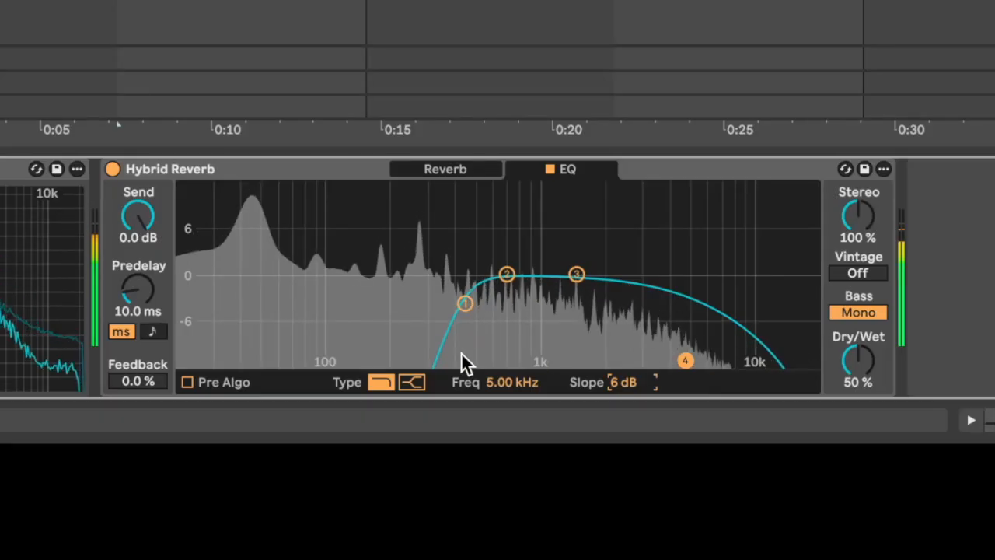
pyautogui.moveTo(493, 382); pyautogui.dragTo(510, 402)
# Set the bass Hybrid Reverb's algorithm decay to 1.39 s and predelay to 43.8 ms, and lower its Dry/Wet.
pyautogui.click(444, 169)
pyautogui.moveTo(509, 351); pyautogui.dragTo(508, 366)
pyautogui.moveTo(148, 294); pyautogui.dragTo(147, 325)
pyautogui.moveTo(859, 359); pyautogui.dragTo(858, 376)
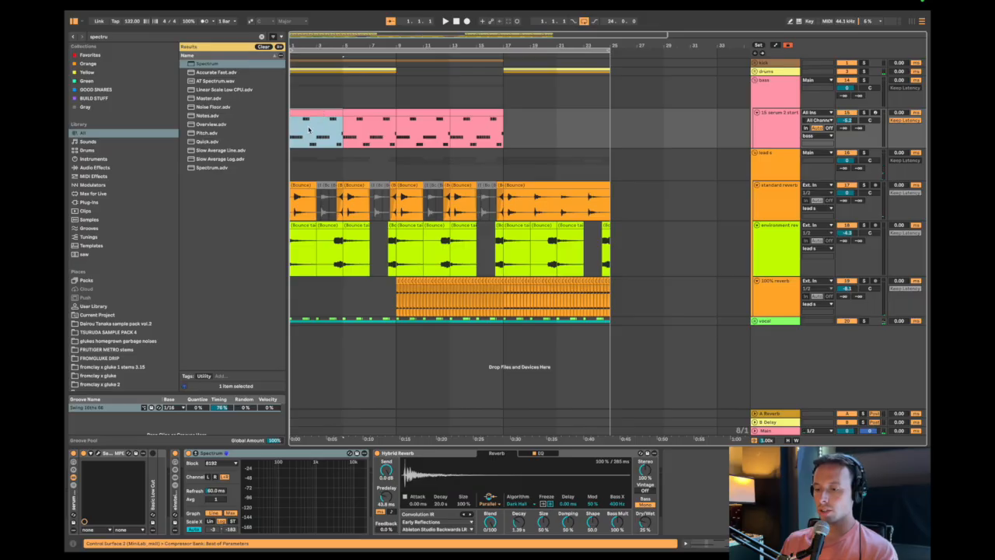
# Play the arrangement with the bass reverb and deactivate the 100% reverb slices from bar 9 to 17.
pyautogui.moveTo(309, 130); pyautogui.dragTo(477, 134)
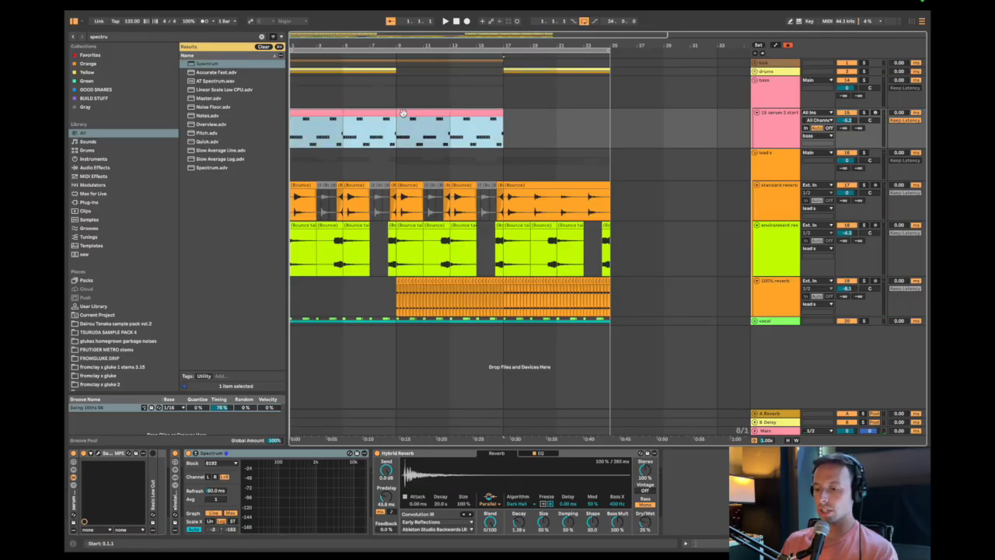
pyautogui.scroll(5, 373, 121)
pyautogui.click(351, 116)
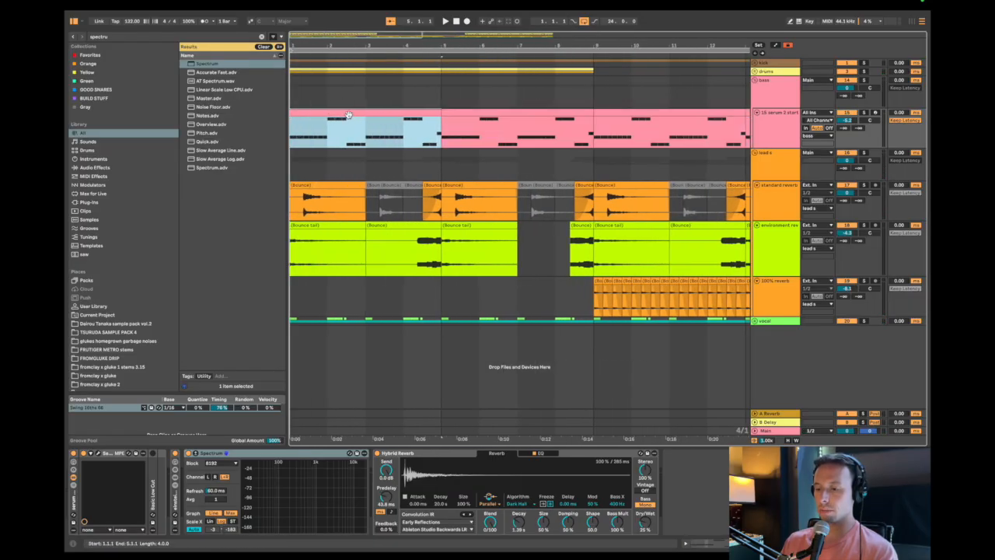
pyautogui.scroll(-4, 353, 120)
pyautogui.click(422, 136)
pyautogui.press('space')
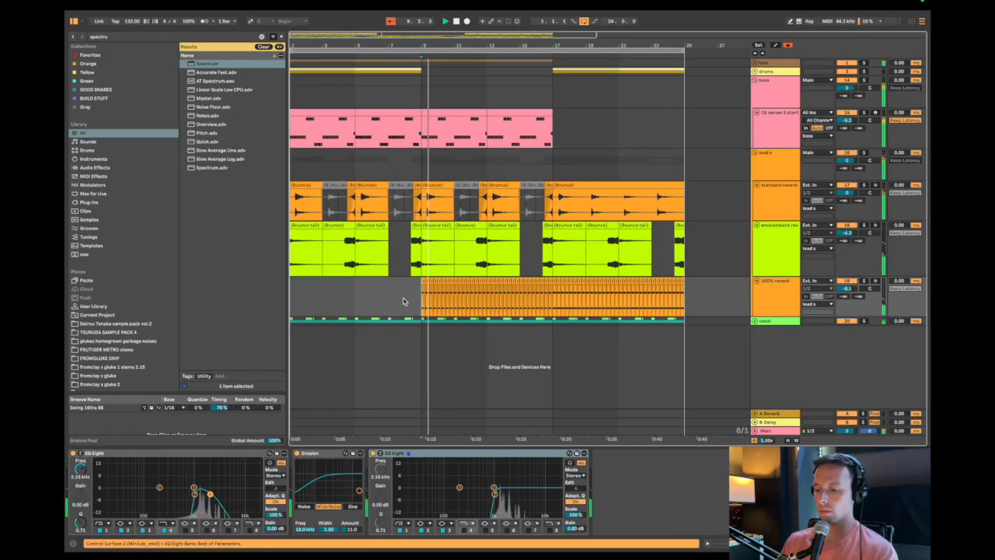
pyautogui.moveTo(423, 303); pyautogui.dragTo(551, 305)
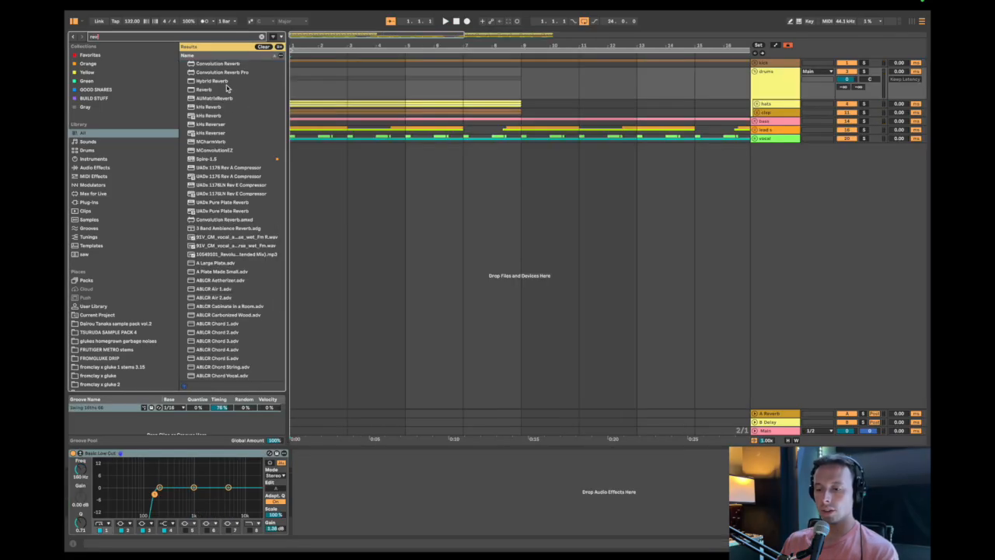
# Add a Reverb to the drums group and lower its Dry/Wet.
pyautogui.doubleClick(222, 89)
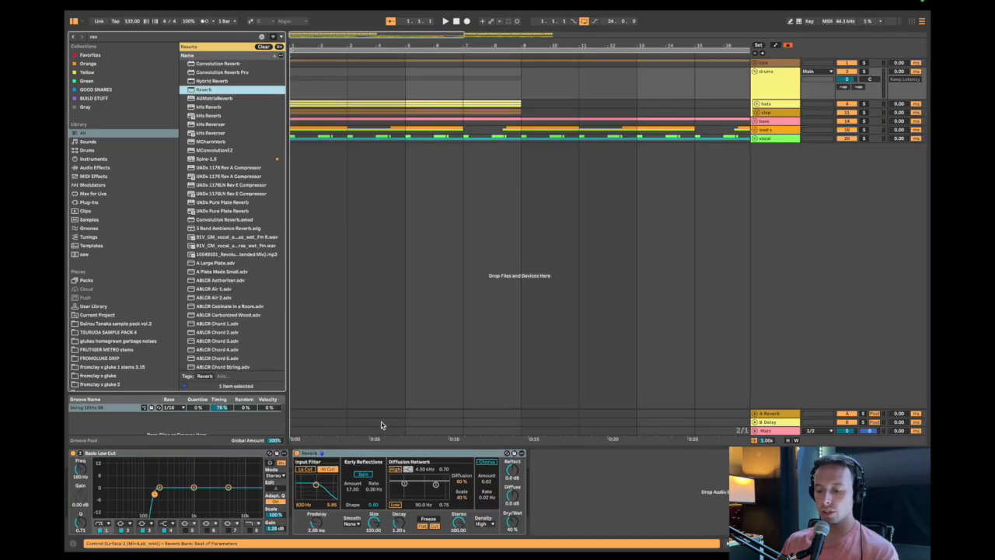
pyautogui.moveTo(511, 521); pyautogui.dragTo(511, 544)
# Delete the hats, bass, leads and vocal in the last beat before bar 9, keeping the clap.
pyautogui.scroll(5, 526, 104)
pyautogui.moveTo(557, 104); pyautogui.dragTo(544, 104)
pyautogui.press('Delete')
pyautogui.click(507, 96)
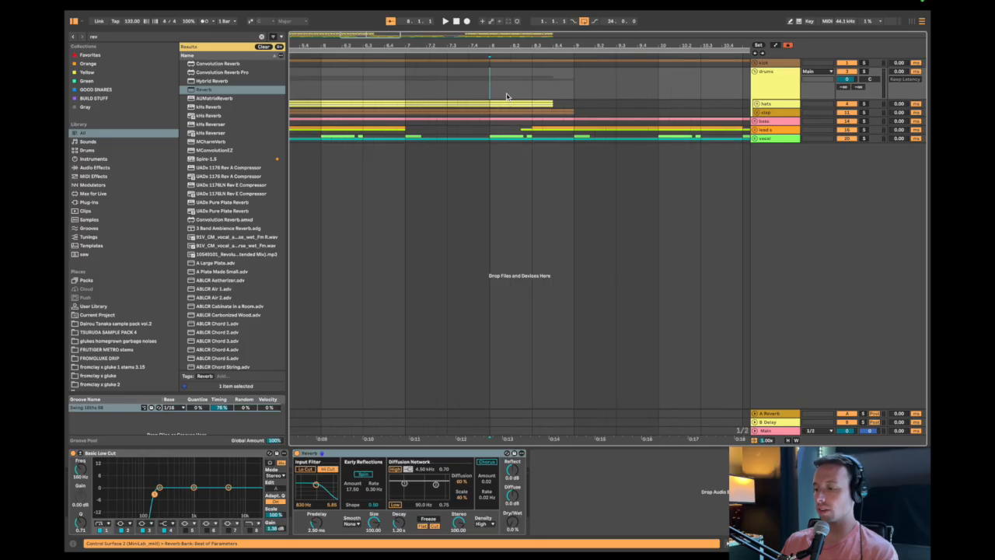
pyautogui.moveTo(400, 91); pyautogui.dragTo(572, 99)
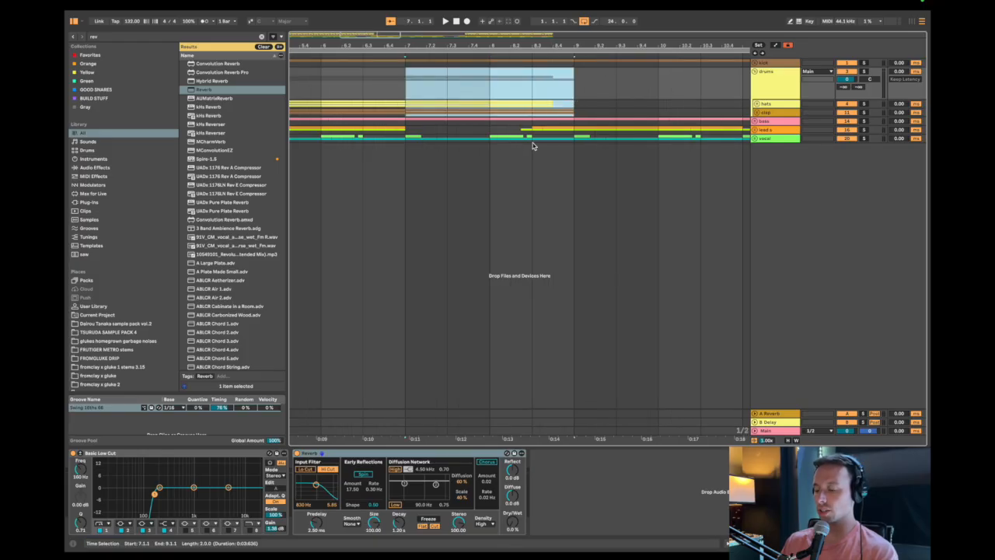
pyautogui.click(559, 148)
pyautogui.hotkey('shift', 'Up')
pyautogui.hotkey('shift', 'Up')
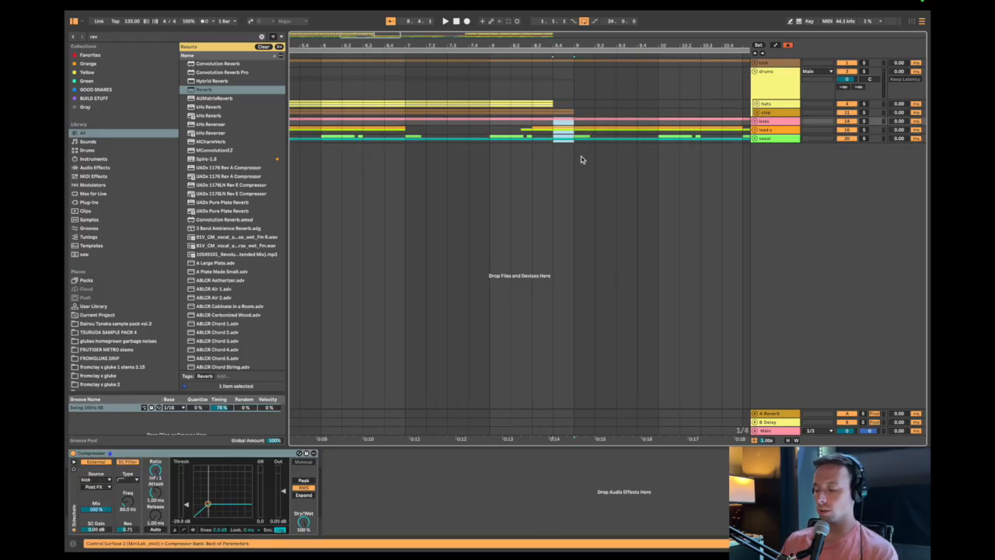
# Raise the drums Reverb's Decay Time to 4.53 s at the gap and play the transition into bar 9.
pyautogui.click(560, 110)
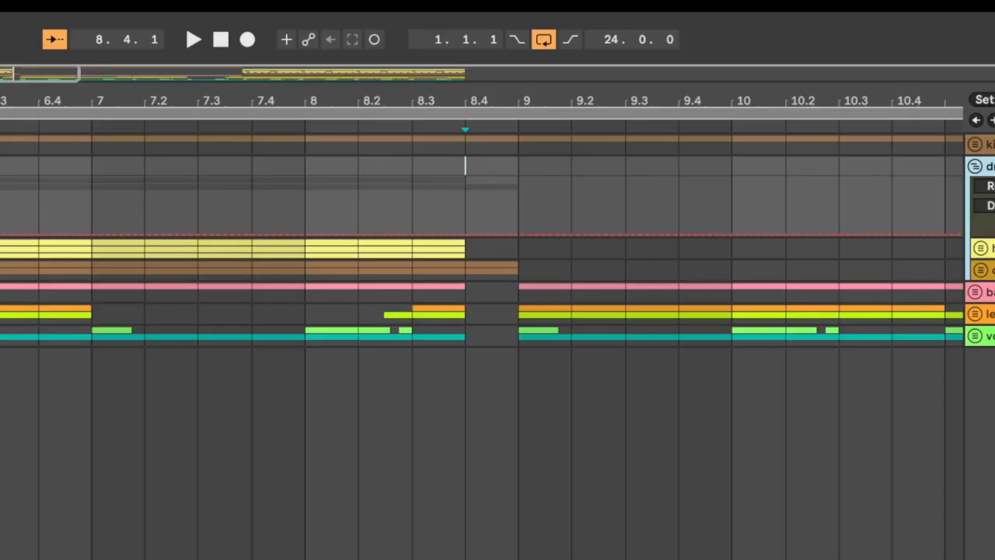
pyautogui.click(491, 177)
pyautogui.click(461, 181)
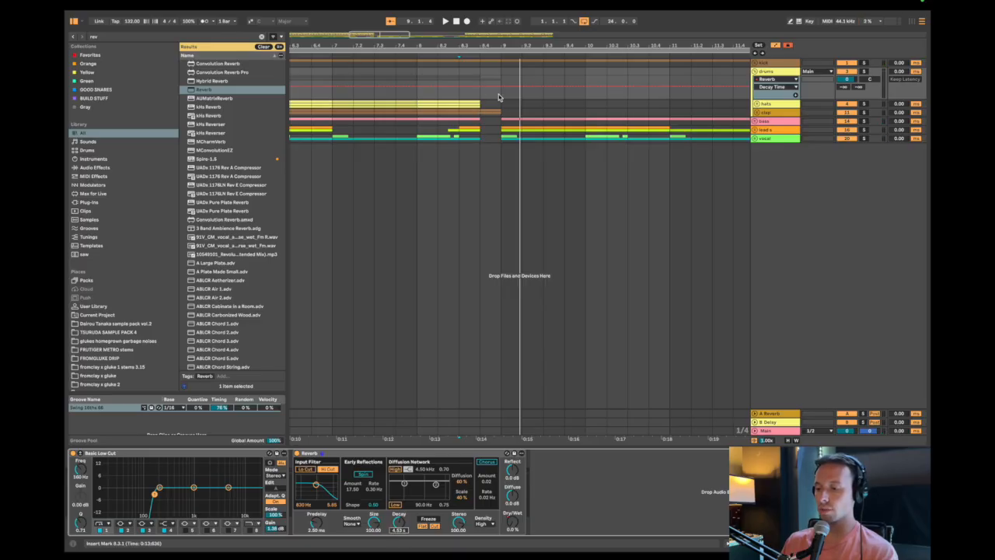
pyautogui.press('a')
pyautogui.click(427, 92)
pyautogui.press('space')
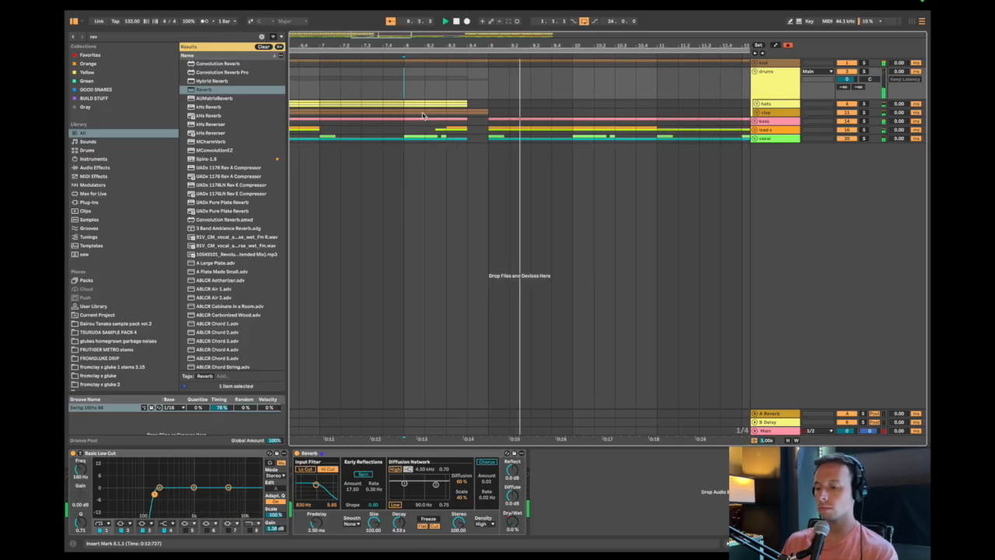
# Deactivate the vocal clips between bars 9 and 17 and copy the first beat of the bar 17 vocal onto a new audio track.
pyautogui.moveTo(614, 159); pyautogui.dragTo(470, 164)
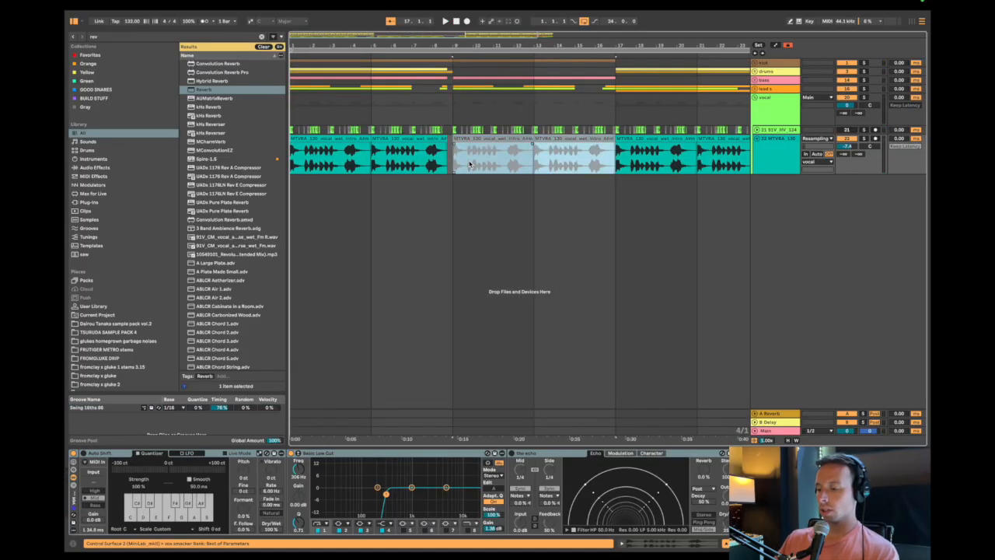
pyautogui.scroll(5, 578, 162)
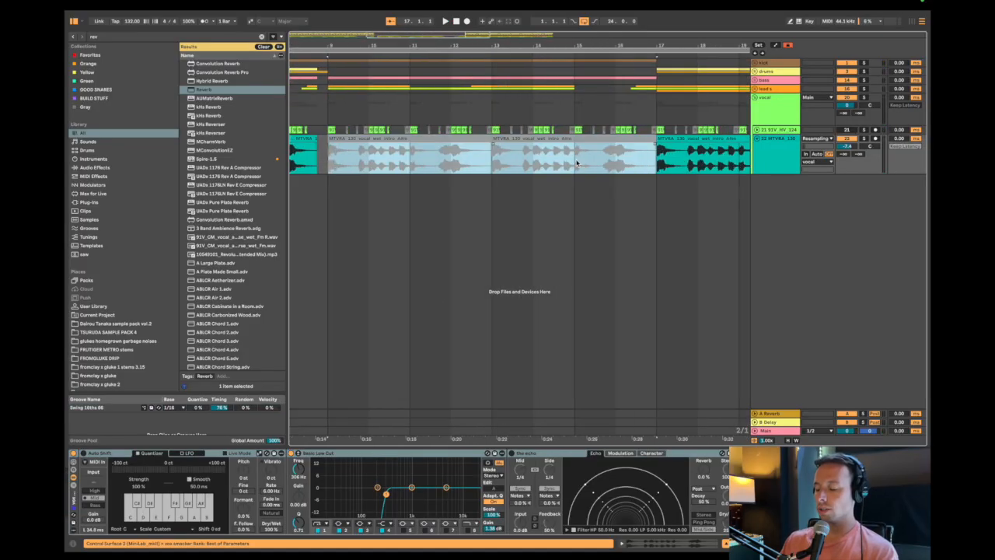
pyautogui.hscroll(3, 578, 162)
pyautogui.click(605, 161)
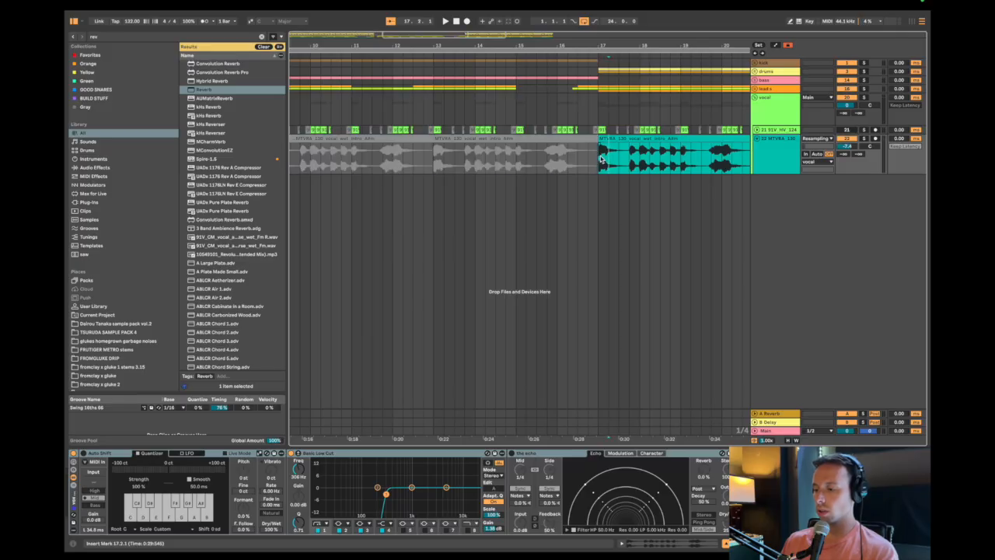
pyautogui.moveTo(601, 158); pyautogui.dragTo(609, 160)
pyautogui.press('super+c')
pyautogui.press('super+t')
pyautogui.press('super+v')
# Add a Reverb to the new vocal track with Dry/Wet at 100% and a decay of 5.70 s.
pyautogui.click(771, 139)
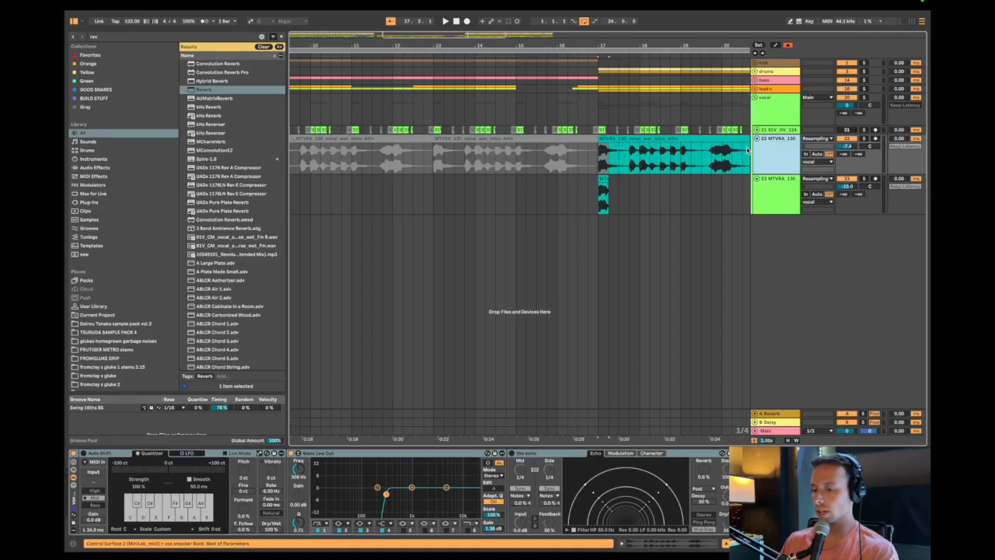
pyautogui.press('super+f')
pyautogui.moveTo(216, 91); pyautogui.dragTo(496, 218)
pyautogui.doubleClick(201, 91)
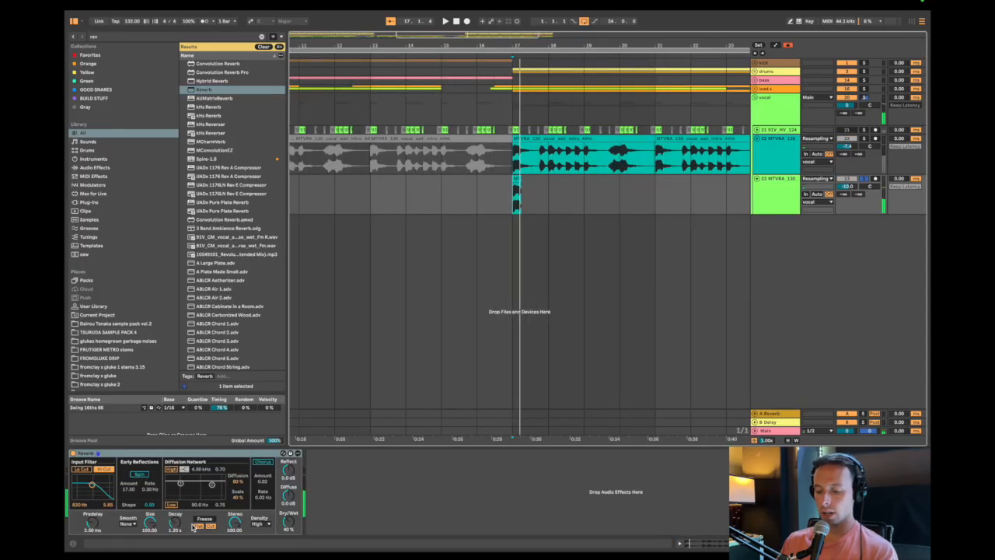
pyautogui.moveTo(175, 523); pyautogui.dragTo(175, 514)
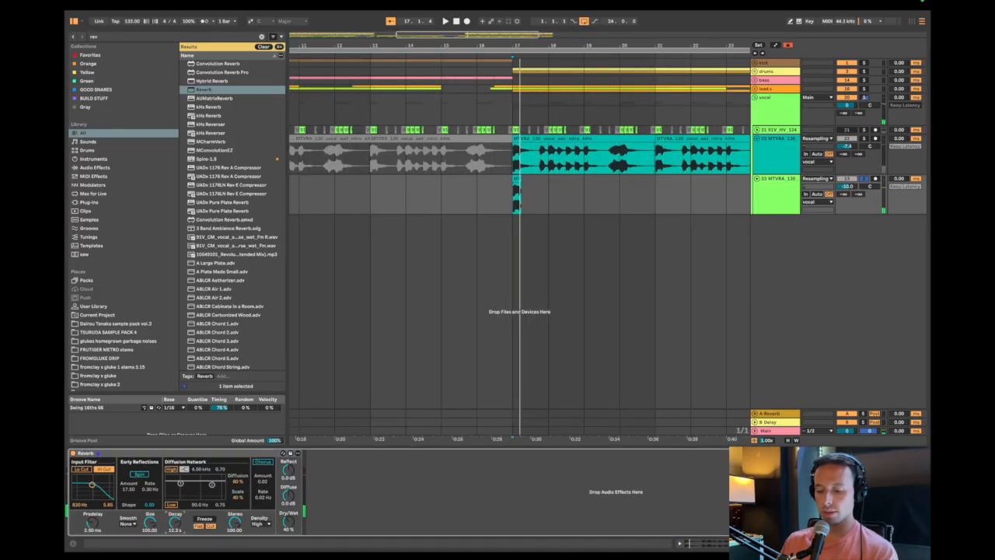
pyautogui.moveTo(288, 524); pyautogui.dragTo(288, 522)
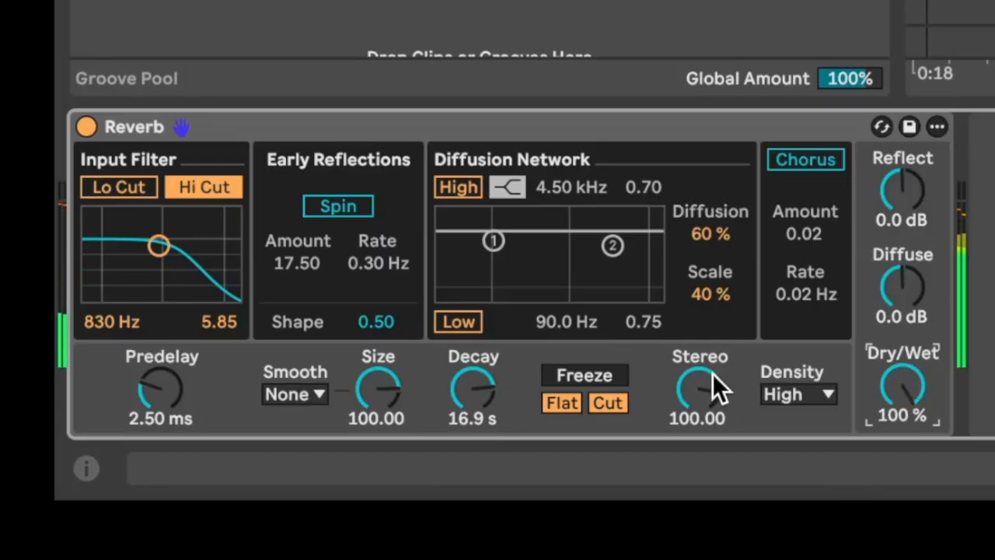
pyautogui.moveTo(472, 389); pyautogui.dragTo(473, 420)
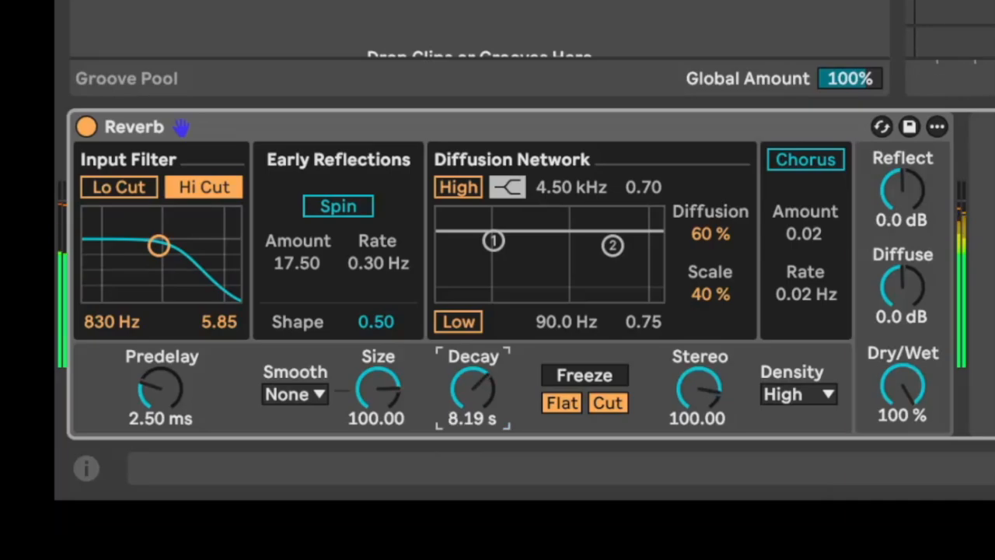
# Enable and raise the low cut in the vocal Reverb's input filter, and bounce the new vocal track in place.
pyautogui.click(133, 196)
pyautogui.moveTo(136, 320); pyautogui.dragTo(136, 297)
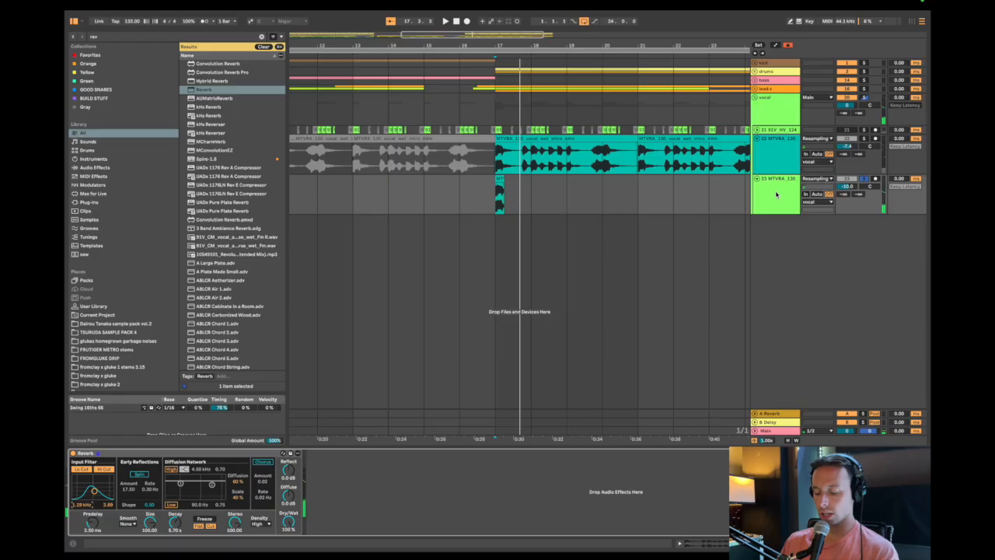
pyautogui.rightClick(778, 194)
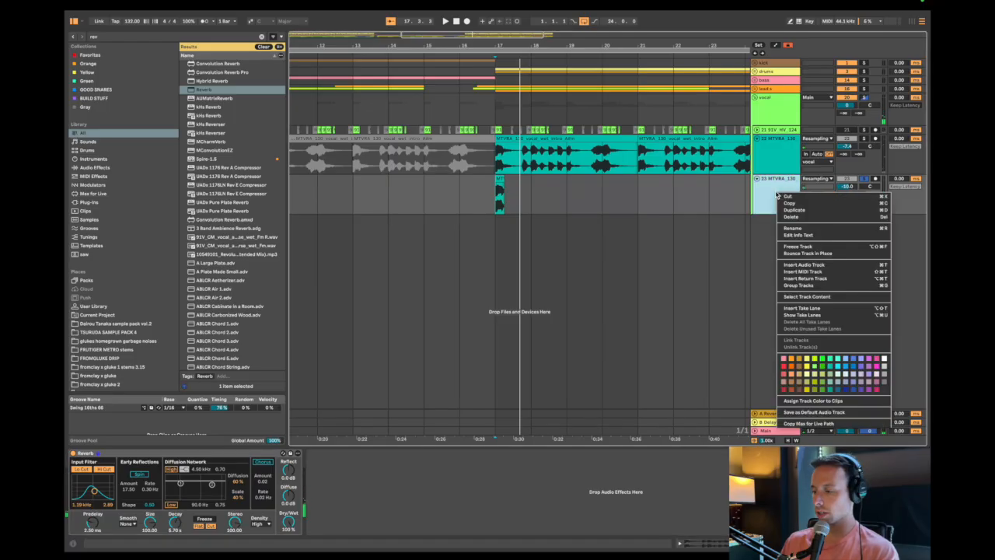
pyautogui.click(815, 253)
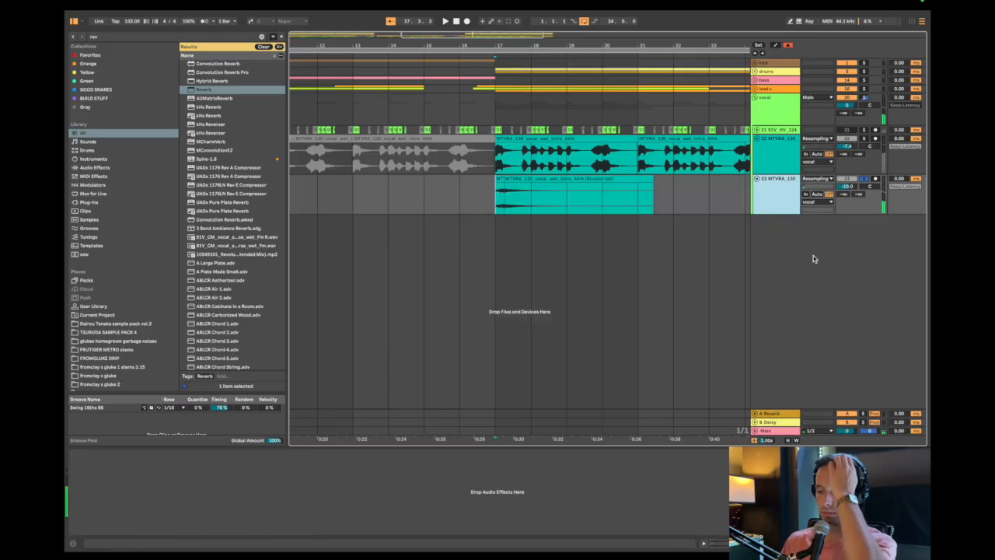
# Reverse the bounced vocal reverb, place it with a curved fade-in between bars 15 and 17, and play the transition.
pyautogui.click(521, 191)
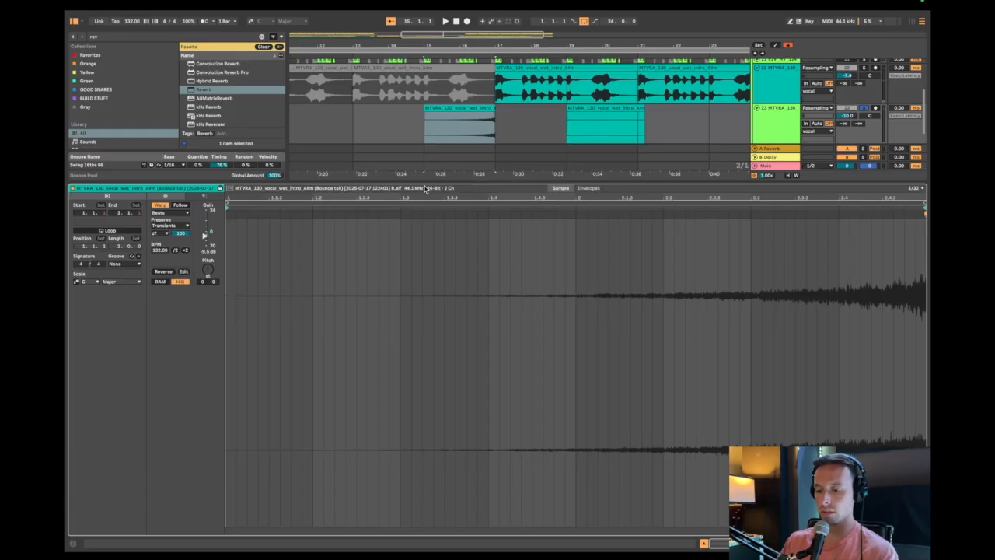
pyautogui.click(530, 197)
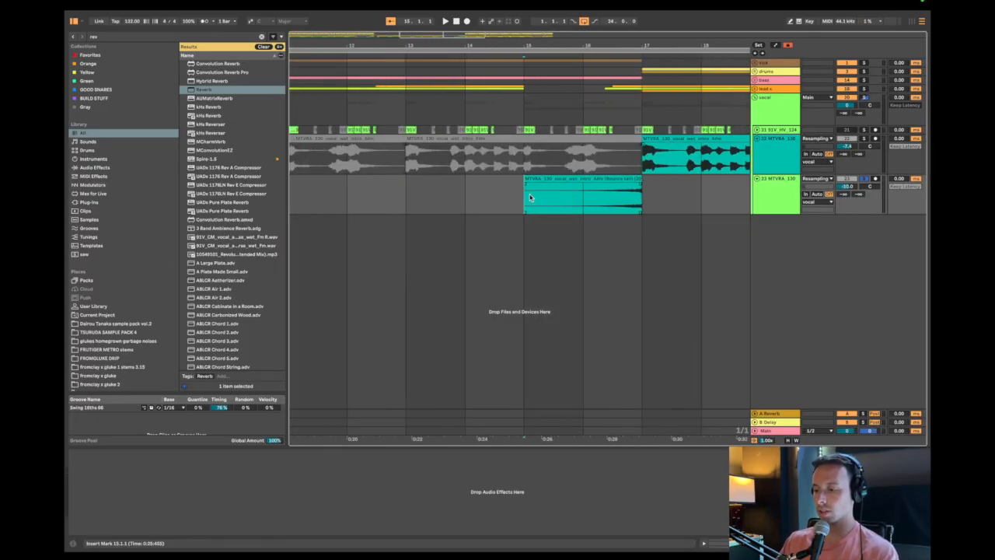
pyautogui.moveTo(611, 186); pyautogui.dragTo(651, 194)
pyautogui.press('space')
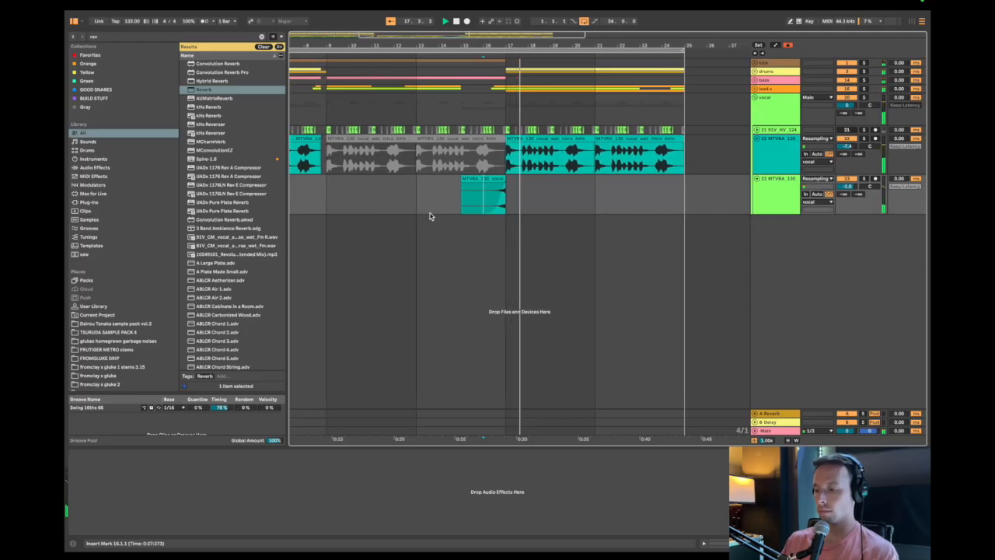
# Play the vocal chops around bar 9 and move the reversed reverb clip at bar 11 back to bars 9 to 11.
pyautogui.hscroll(-5, 431, 216)
pyautogui.click(355, 201)
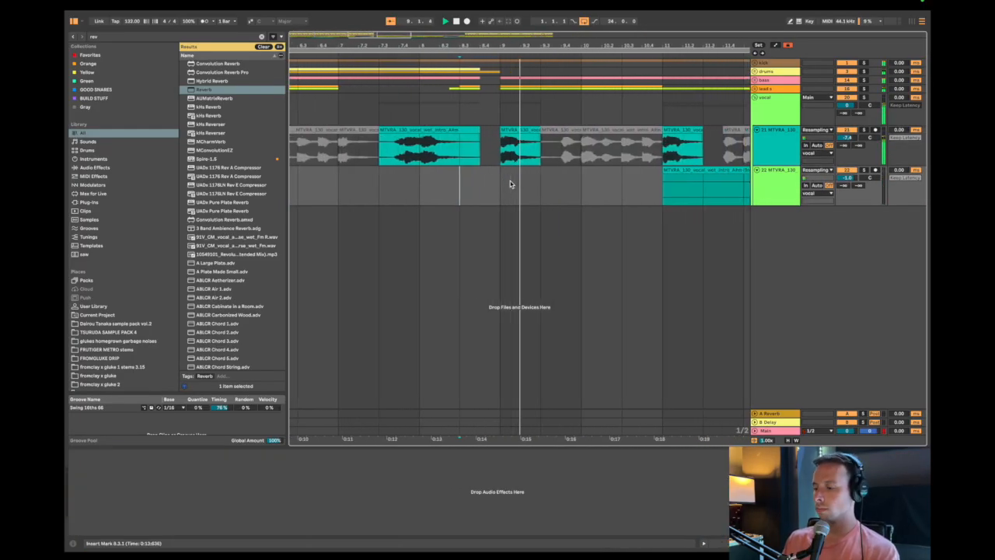
pyautogui.scroll(-5, 511, 184)
pyautogui.moveTo(613, 171); pyautogui.dragTo(567, 173)
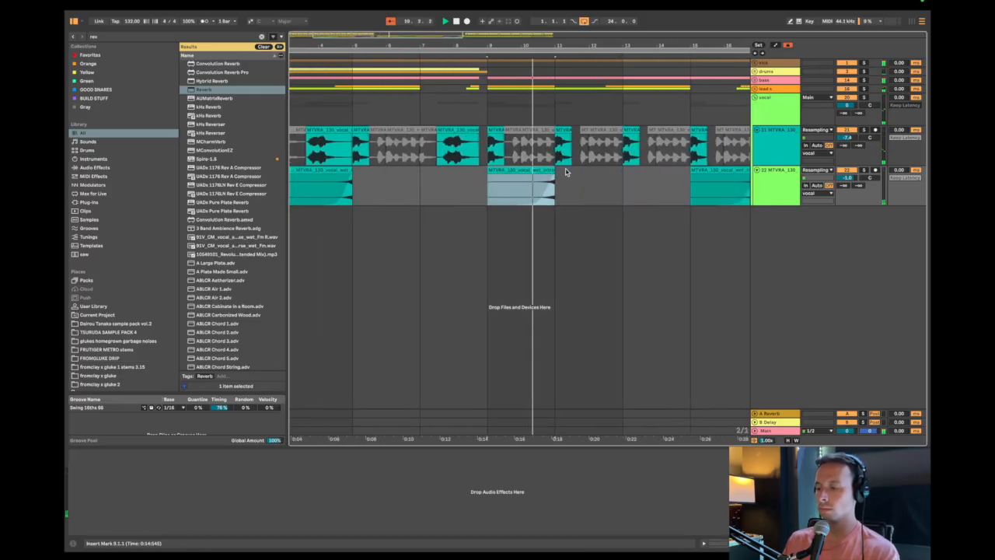
# Duplicate the reversed vocal reverb into bars 13 to 15 and deactivate the clip from bar 15 to 17.
pyautogui.scroll(-3, 559, 184)
pyautogui.keyDown('shift'); pyautogui.click(561, 196); pyautogui.keyUp('shift')
pyautogui.press('super+d')
pyautogui.click(617, 168)
pyautogui.press('0')
# Examine the arrangement and the device chains on the vocal group and vocal track, including the Hybrid Reverb's EQ.
pyautogui.scroll(5, 548, 189)
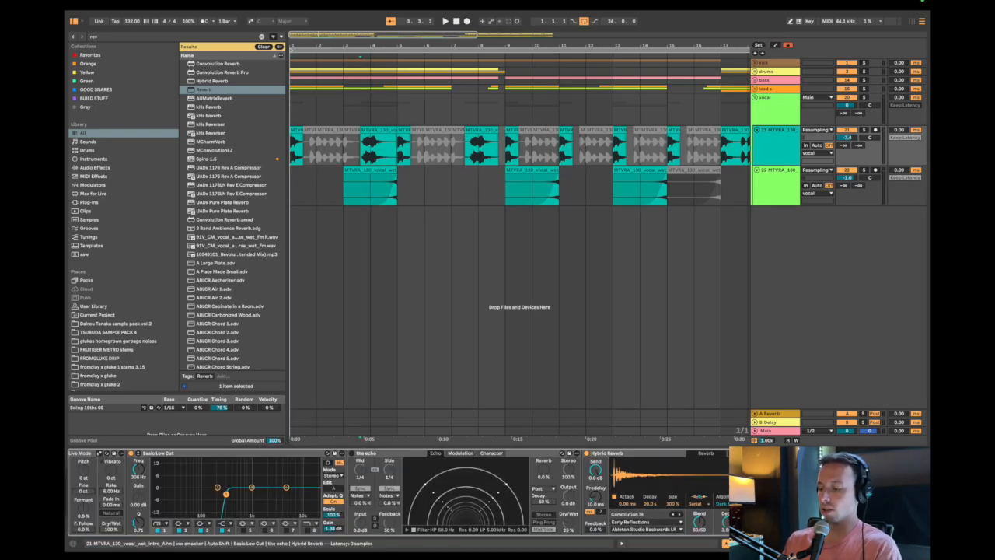
pyautogui.click(743, 454)
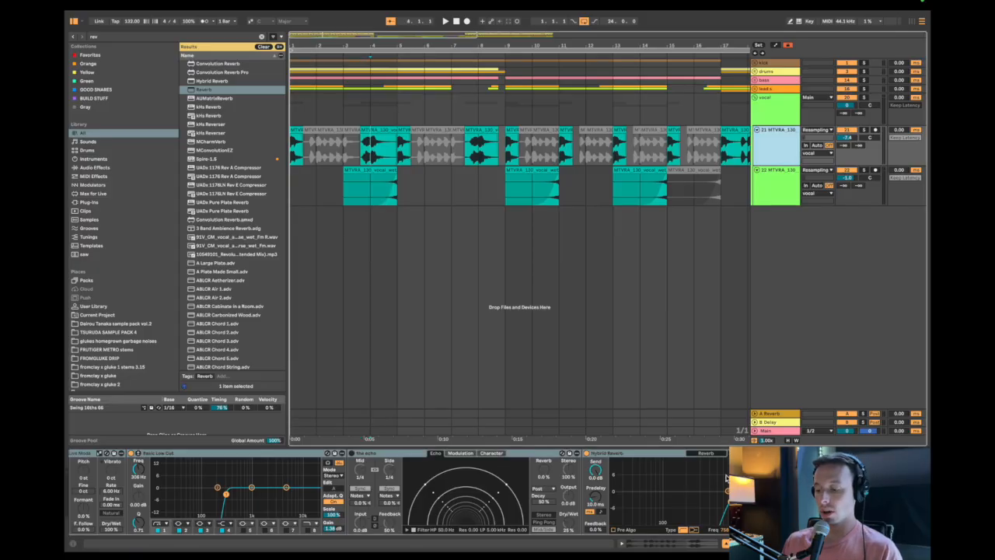
pyautogui.click(673, 454)
pyautogui.hscroll(-5, 638, 487)
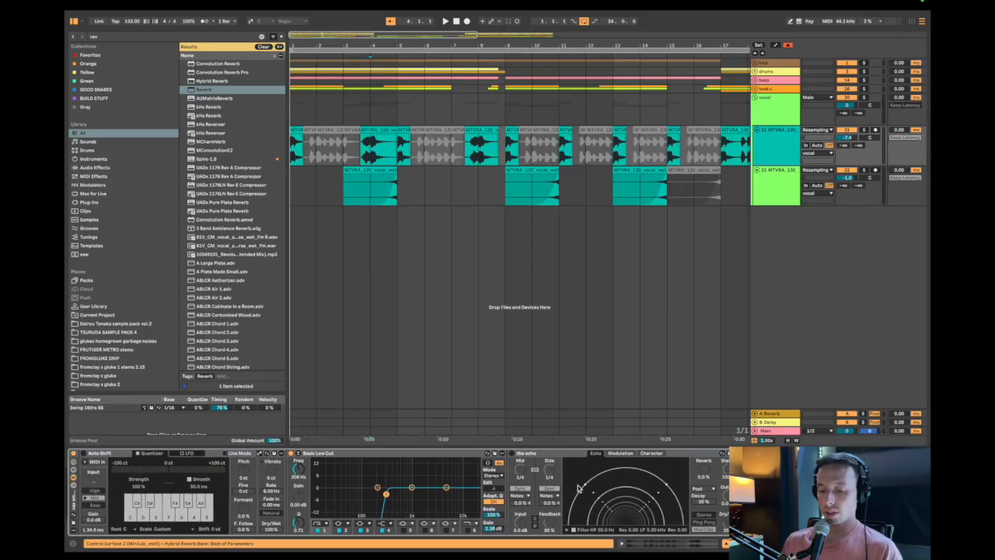
pyautogui.hscroll(5, 579, 487)
pyautogui.scroll(-5, 485, 303)
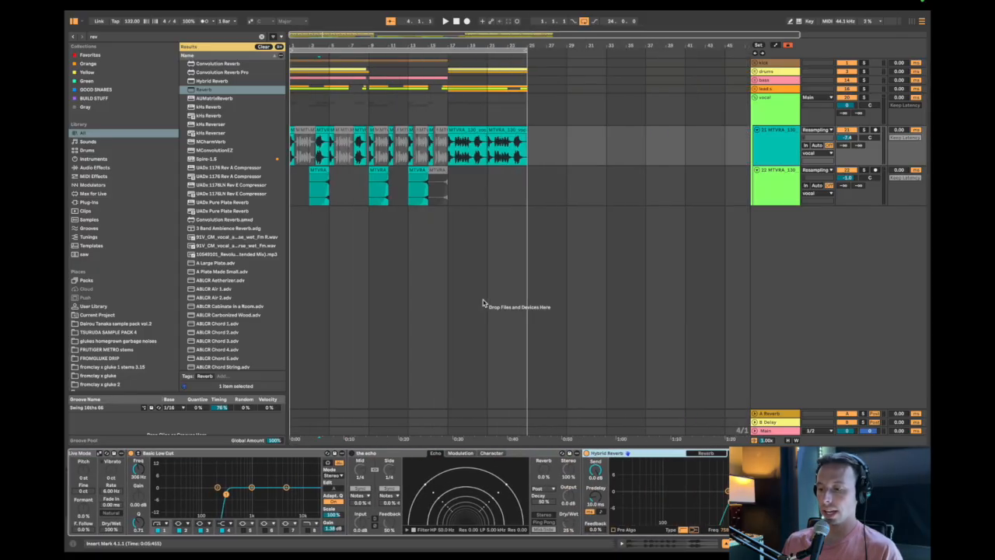
pyautogui.click(527, 58)
pyautogui.moveTo(491, 80); pyautogui.dragTo(333, 205)
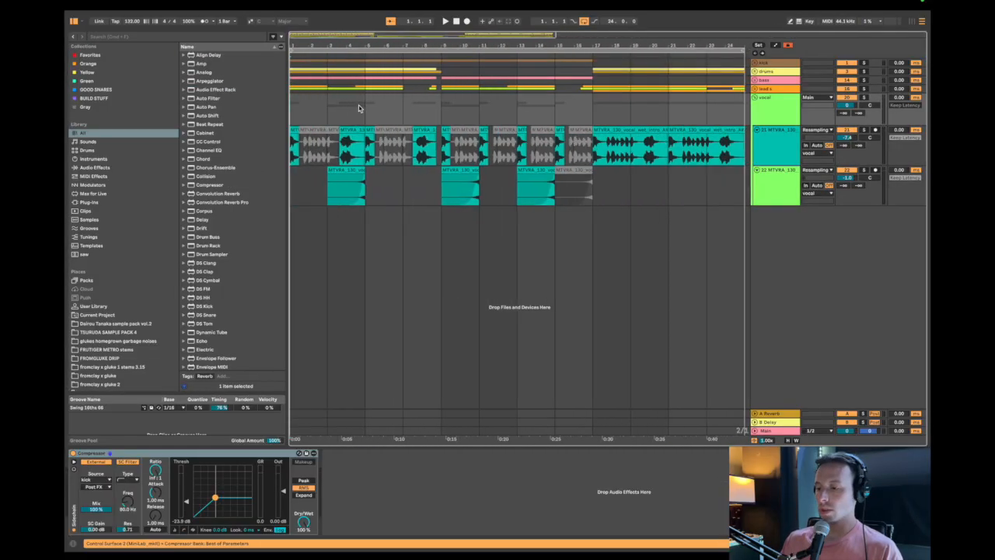
pyautogui.click(776, 116)
pyautogui.click(775, 146)
pyautogui.hscroll(-4, 699, 491)
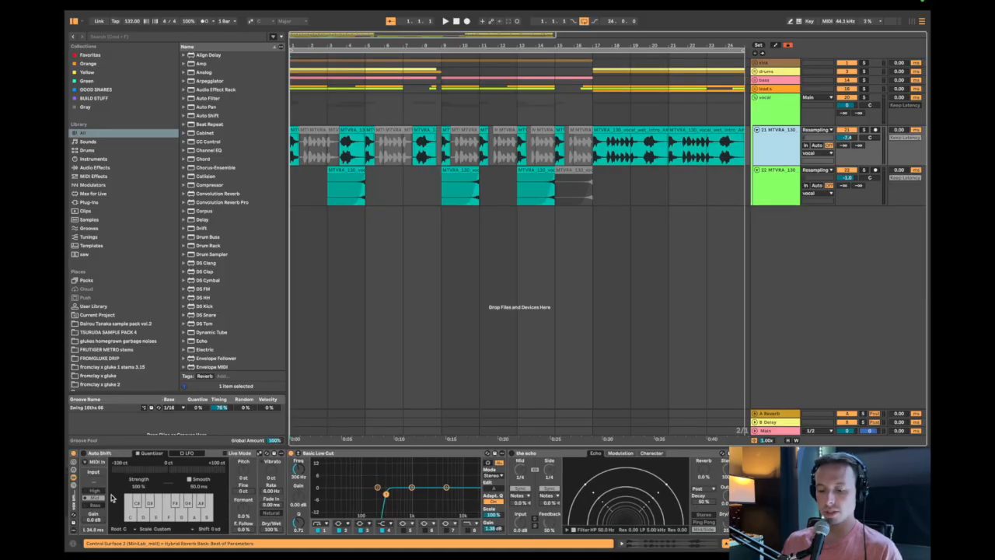
pyautogui.click(74, 500)
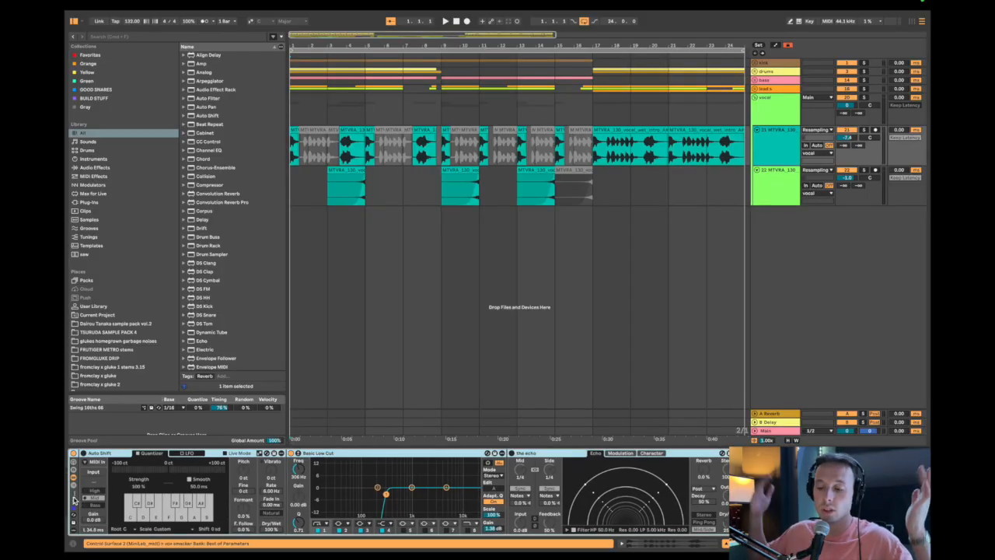